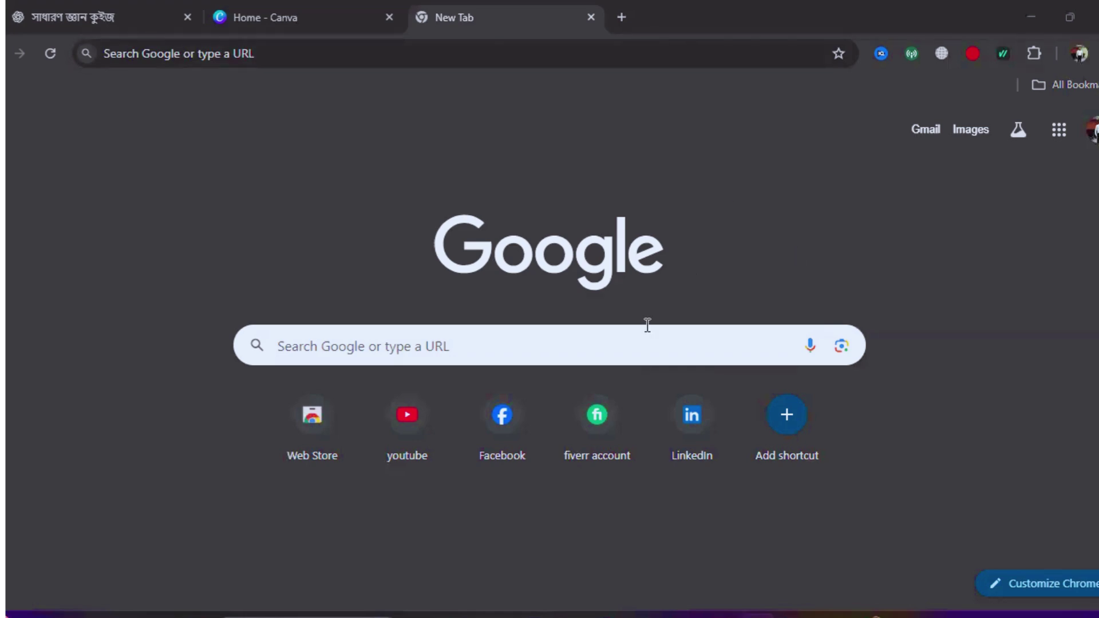
Examine the general-knowledge quiz prompt and its table of questions, options and answers in the ChatGPT conversation
click(96, 21)
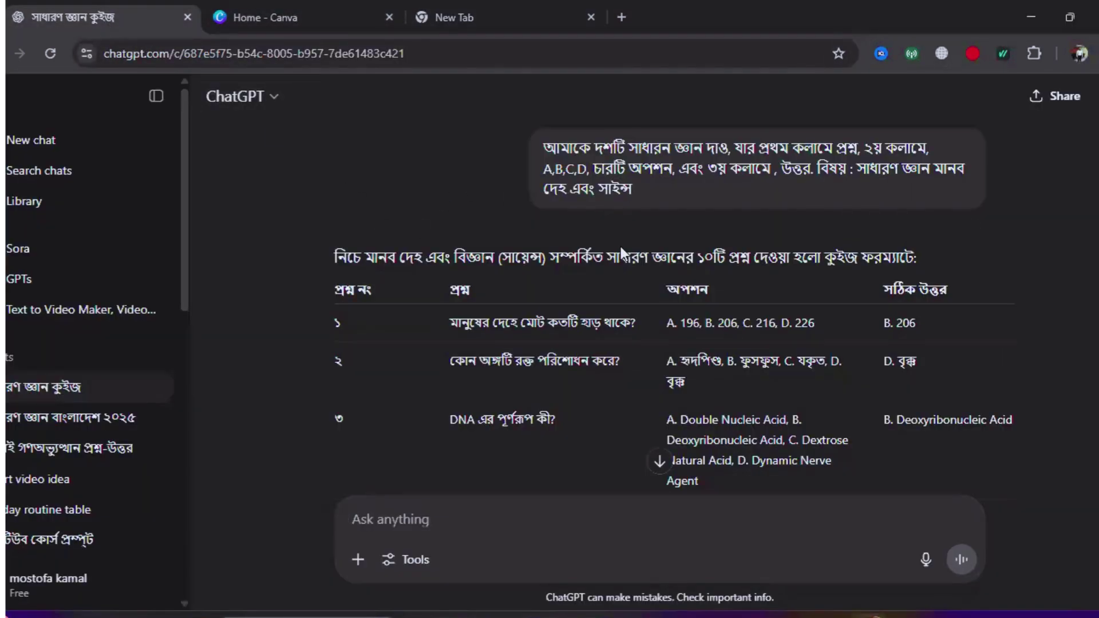
scroll(578, 331, down, 6)
scroll(579, 338, down, 3)
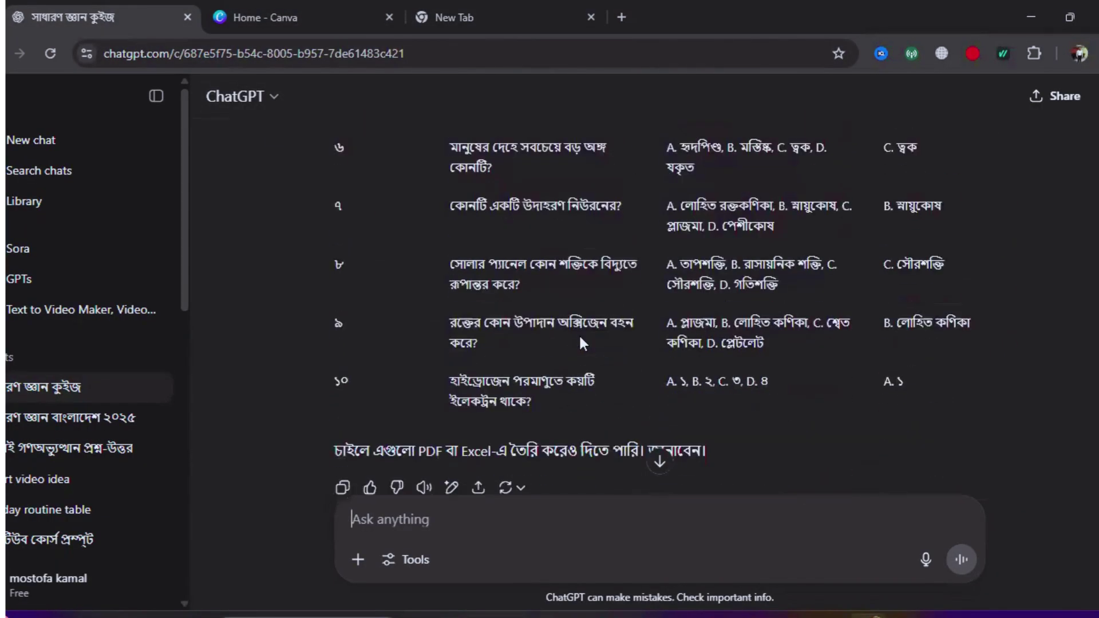
scroll(579, 337, up, 10)
scroll(585, 328, down, 3)
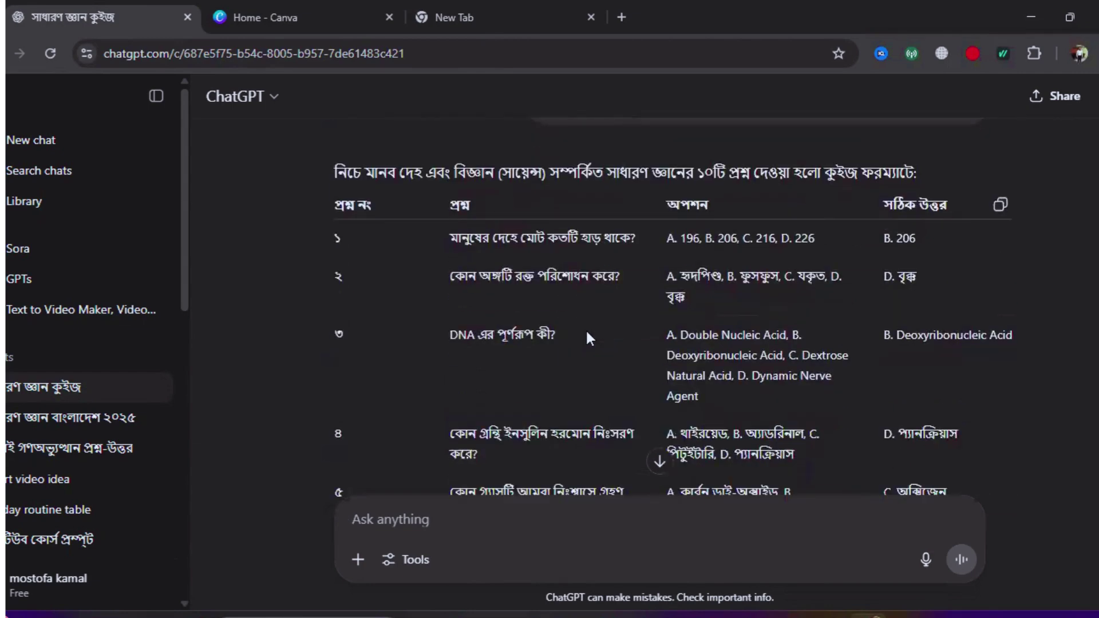
scroll(586, 329, up, 3)
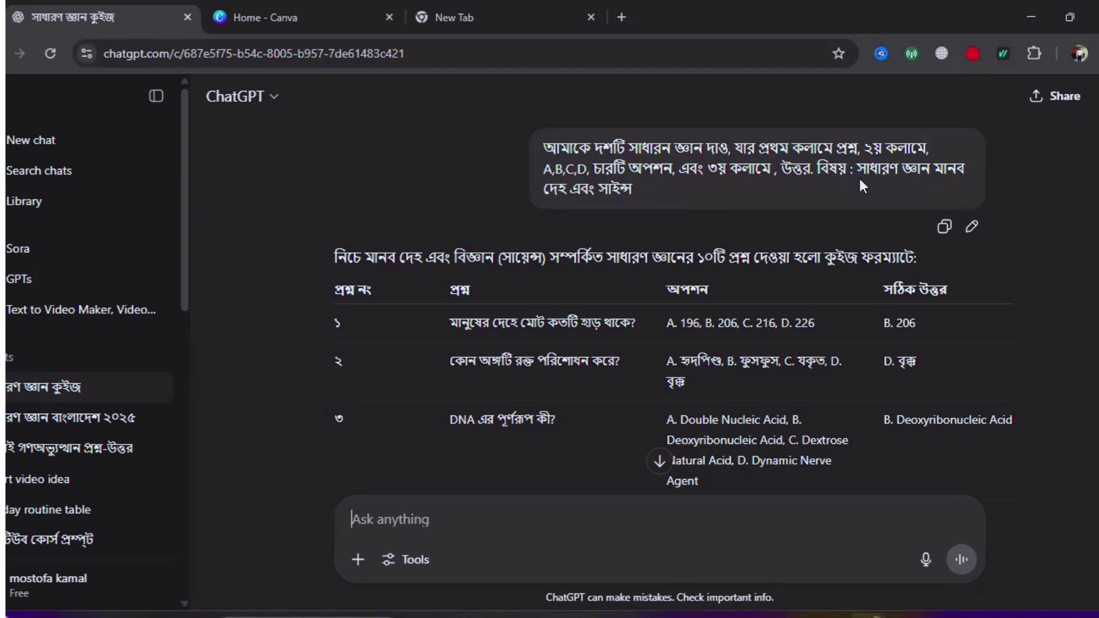
scroll(855, 177, down, 2)
scroll(687, 251, up, 2)
scroll(607, 290, down, 3)
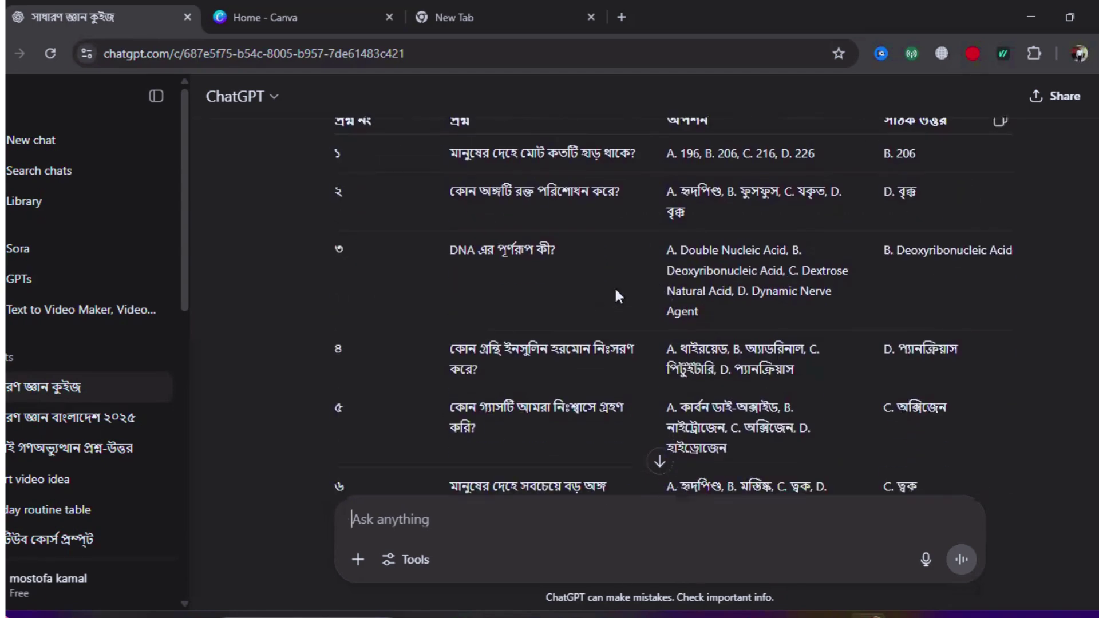
scroll(600, 279, up, 3)
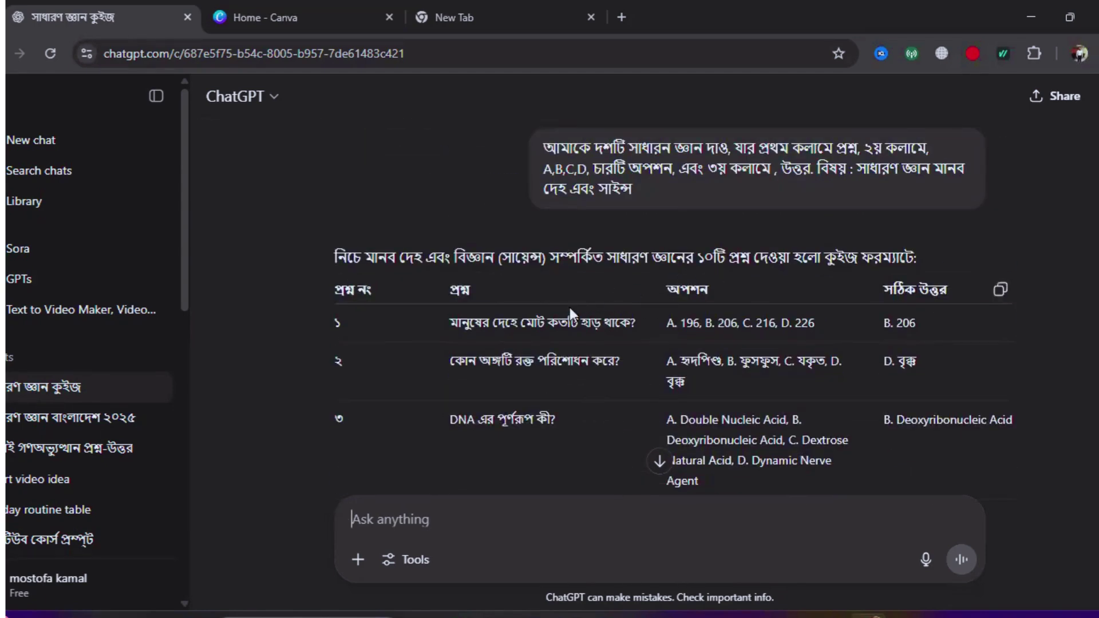
Switch to Canva and create a blank Mobile Video design
click(317, 21)
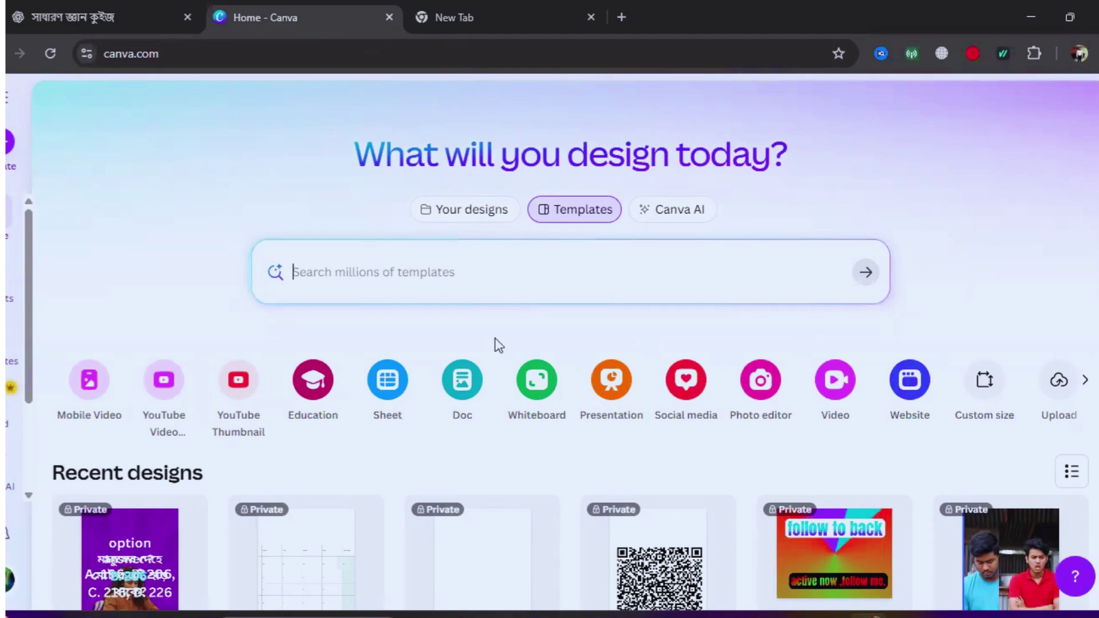
click(89, 385)
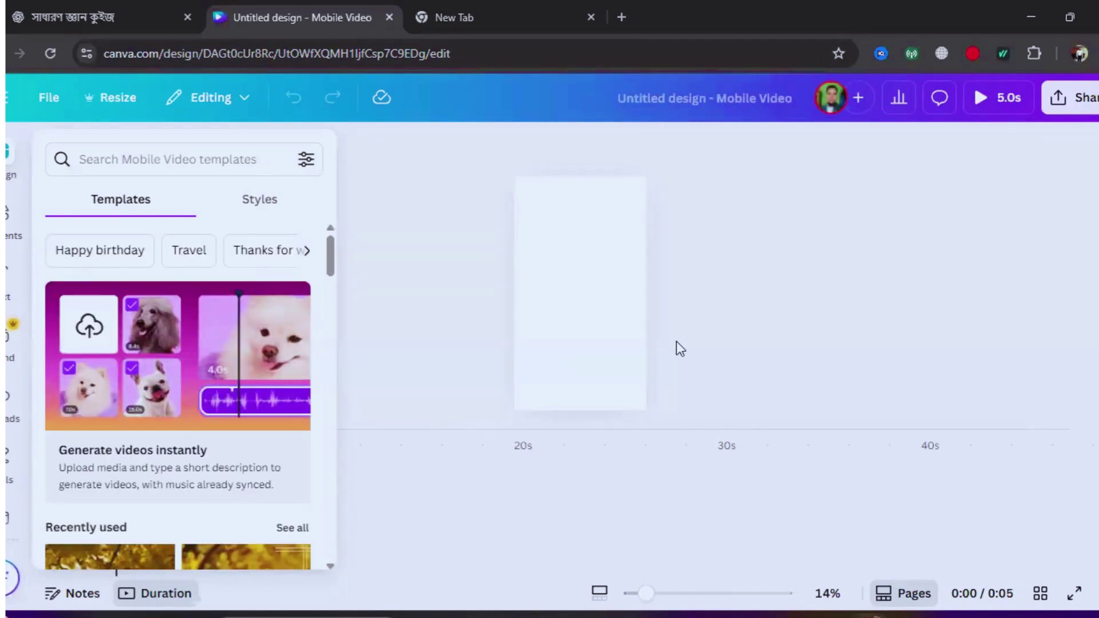
click(596, 273)
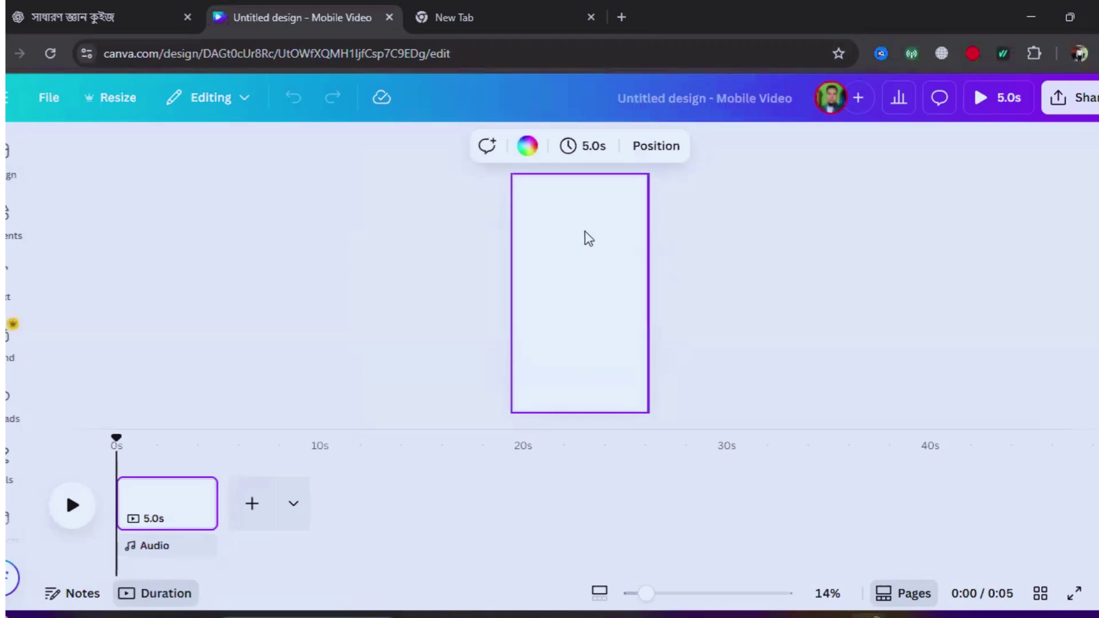
Add the recently used purple sunburst video to the page and stretch it to cover the whole vertical canvas
click(7, 213)
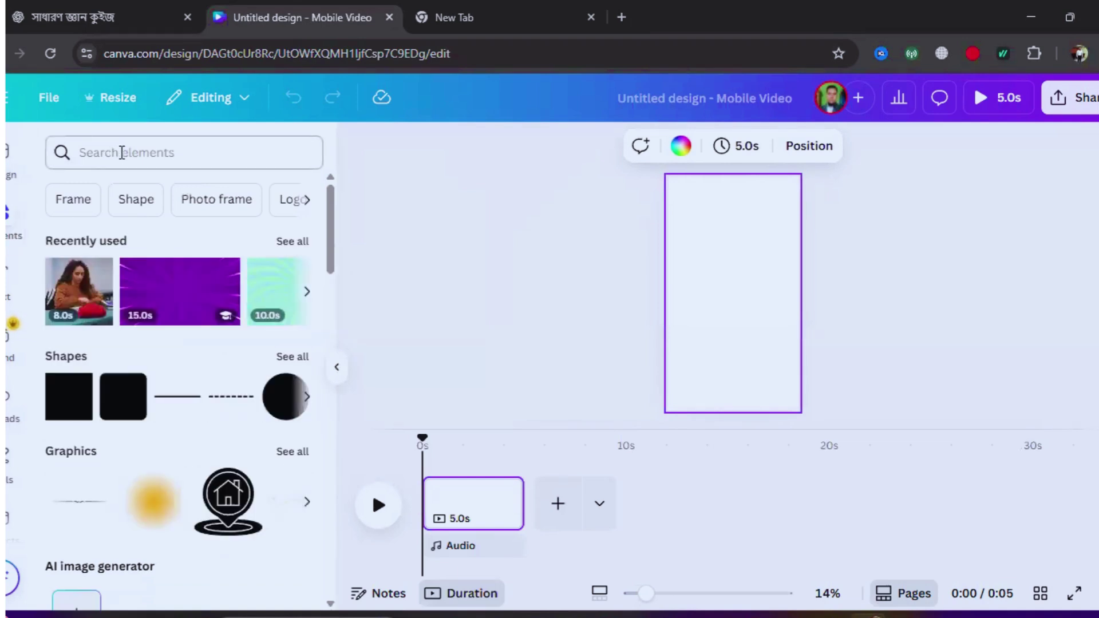
click(174, 289)
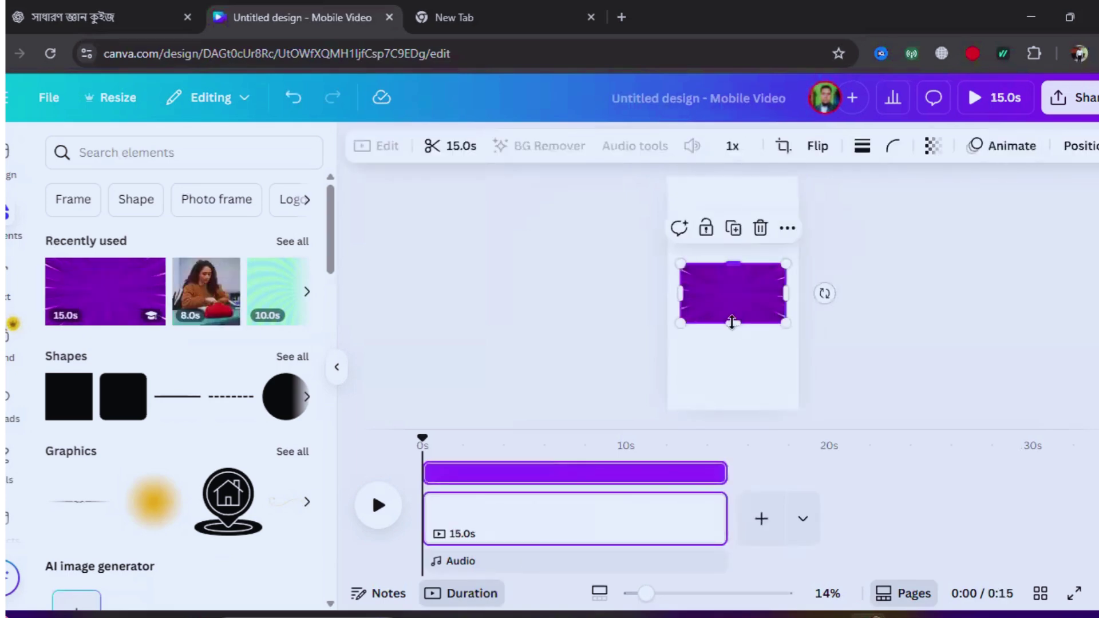
drag(732, 322, 733, 410)
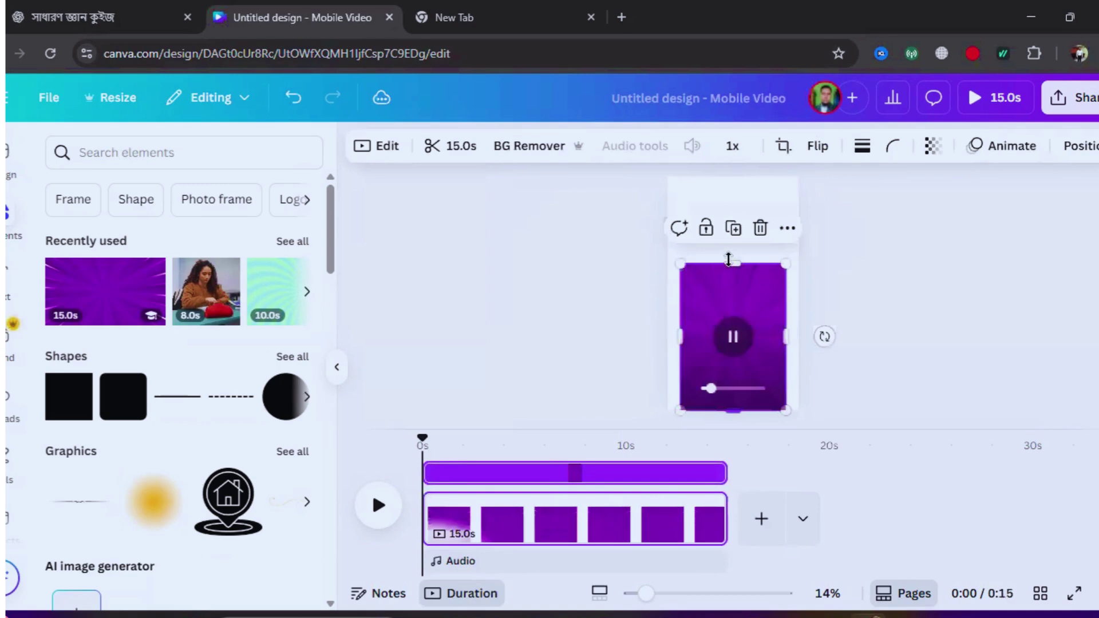
drag(728, 259, 726, 171)
drag(679, 294, 668, 292)
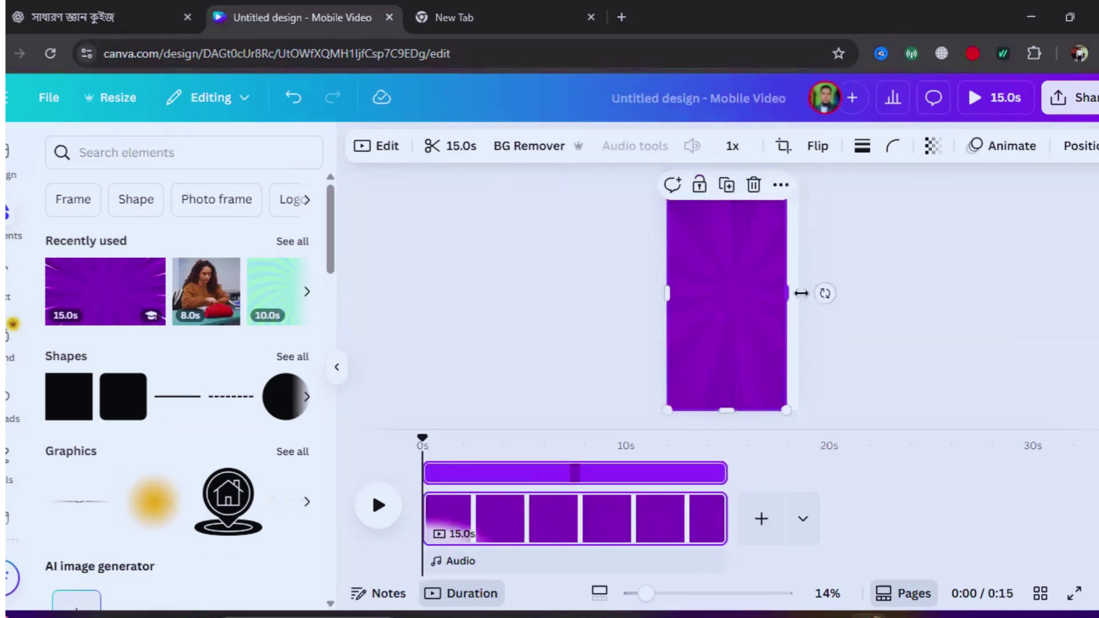
drag(801, 293, 801, 293)
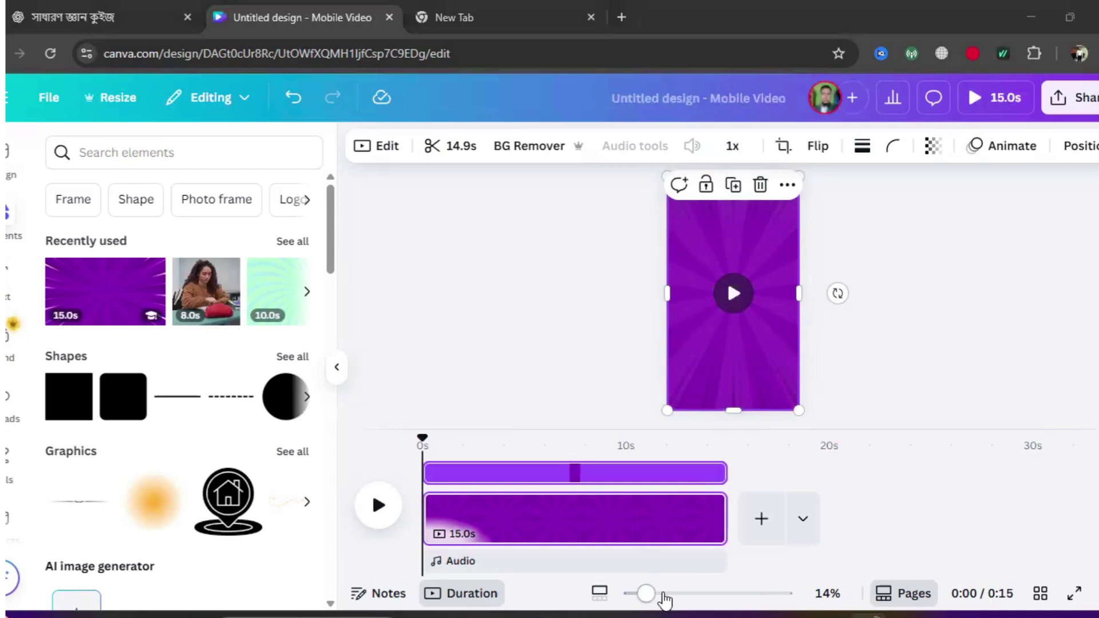
drag(651, 594, 662, 594)
key(Left)
key(Left)
key(Left)
key(Left)
key(Left)
key(Left)
key(Left)
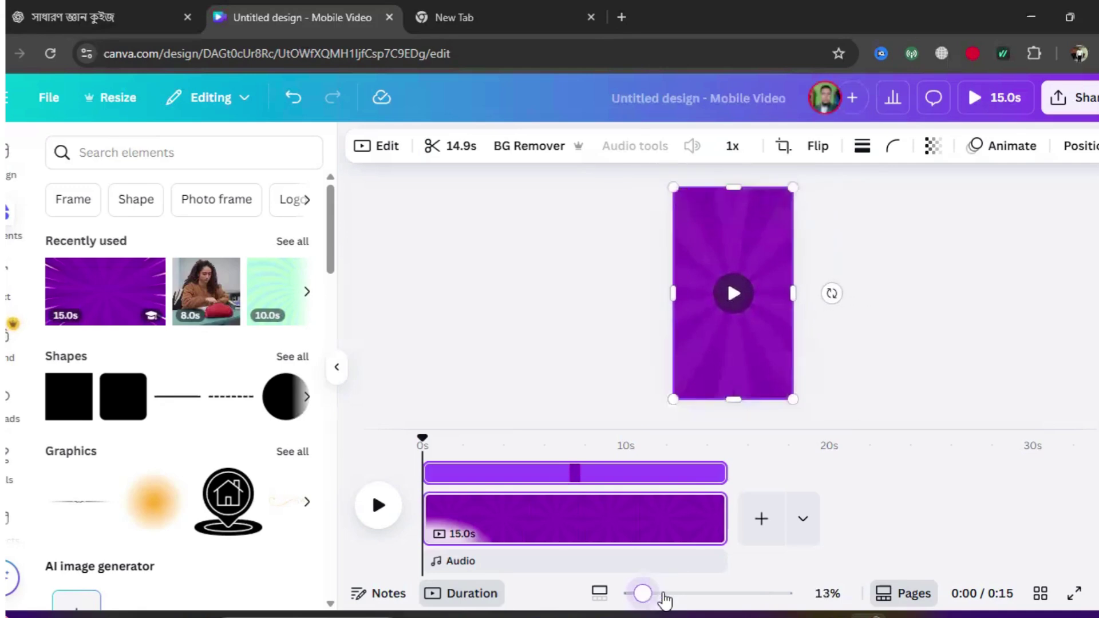
key(Right)
key(Right)
key(Right)
key(Right)
key(Right)
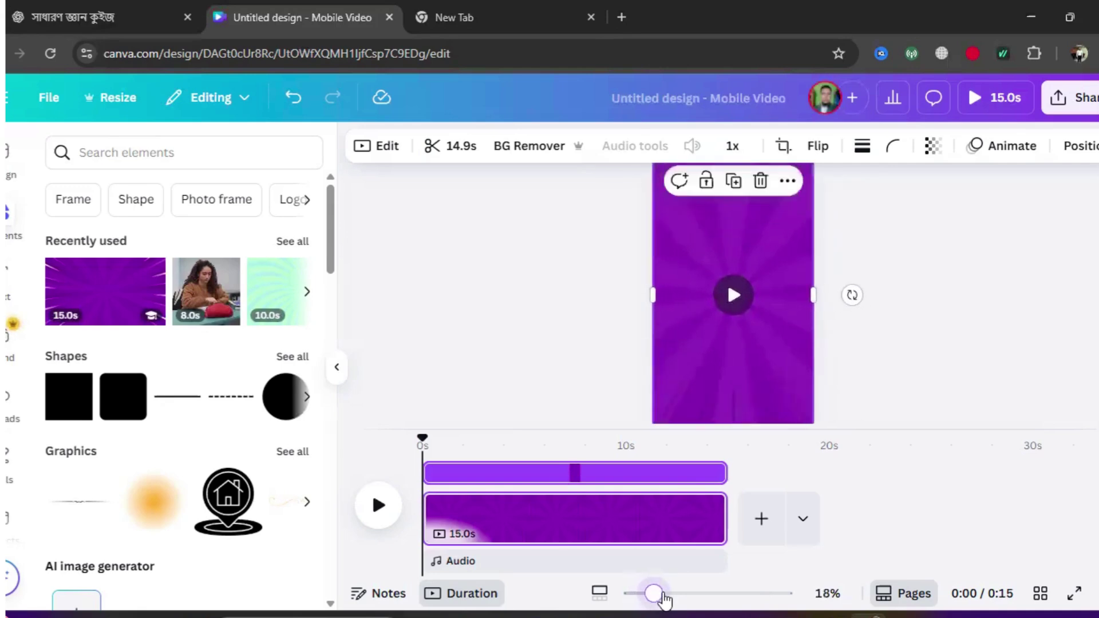
key(Left)
key(Left)
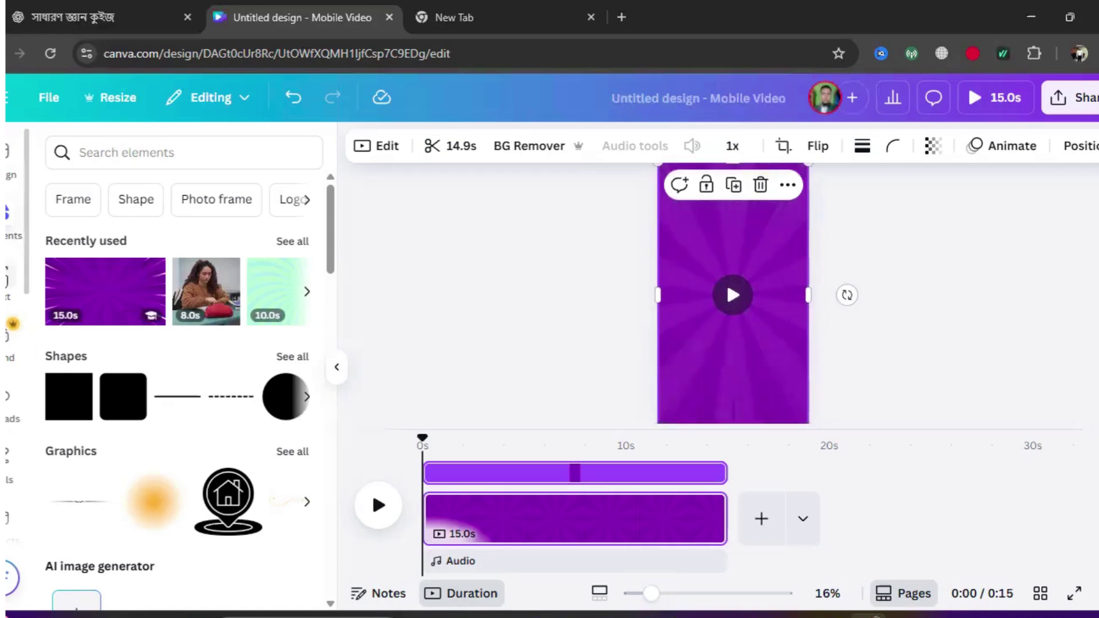
Add a default heading over the purple background, enlarge it to font size 97.4 and move it up slightly
click(9, 281)
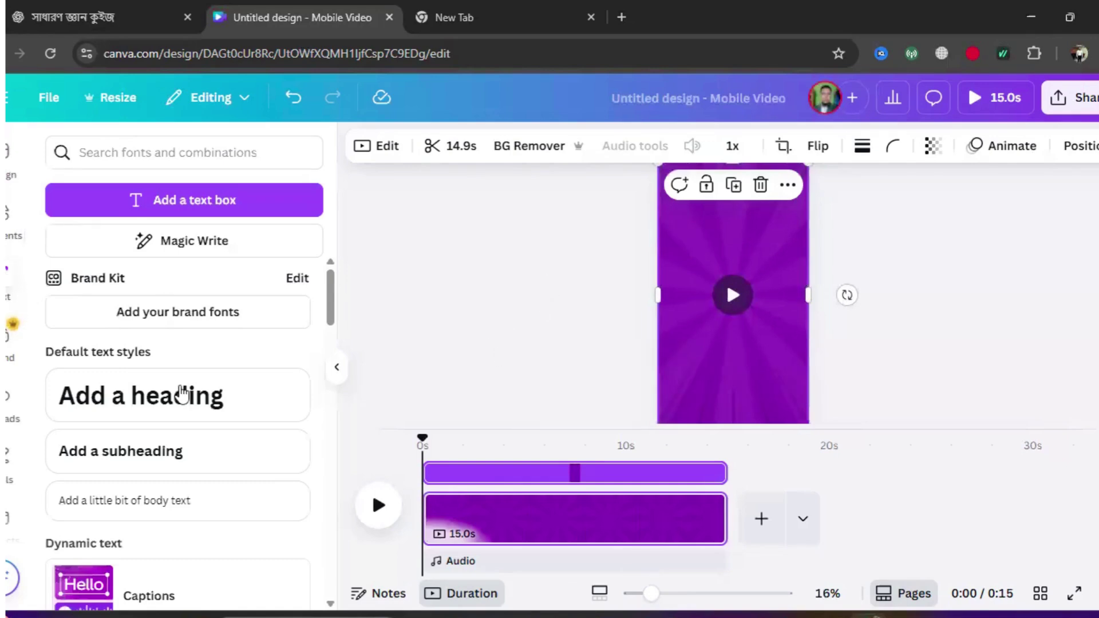
click(147, 398)
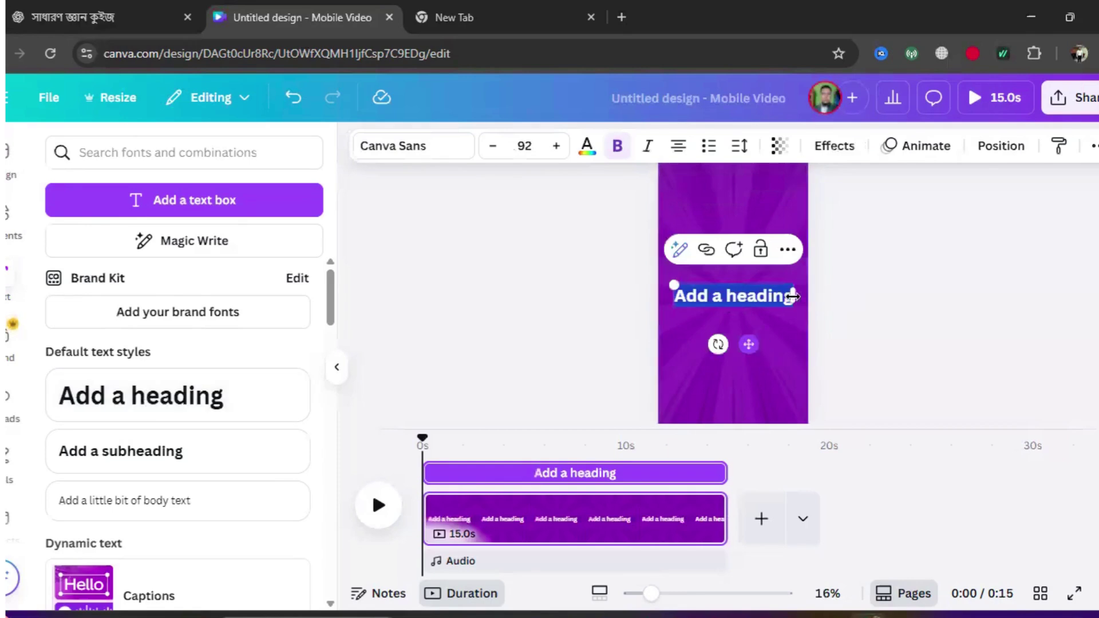
drag(803, 304, 808, 304)
drag(671, 286, 667, 283)
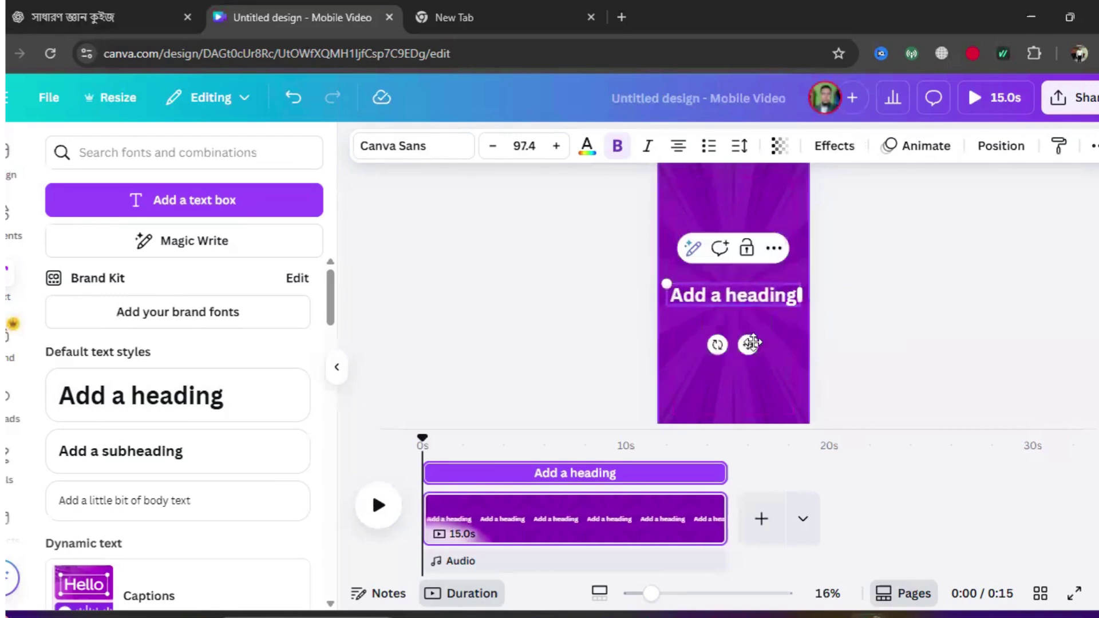
click(613, 273)
click(755, 304)
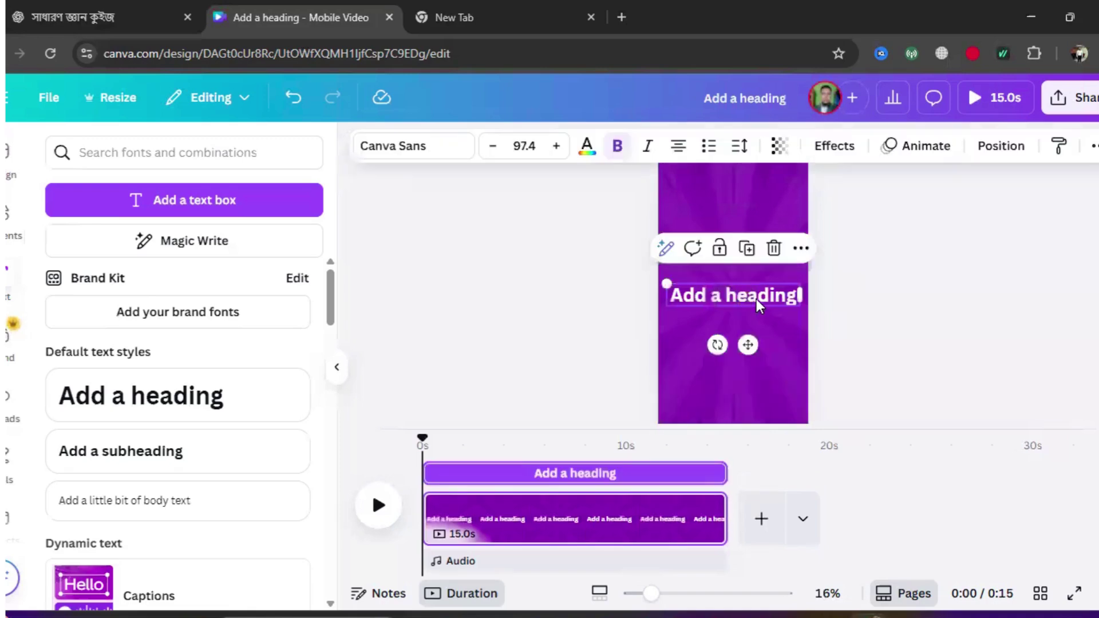
drag(752, 268, 746, 232)
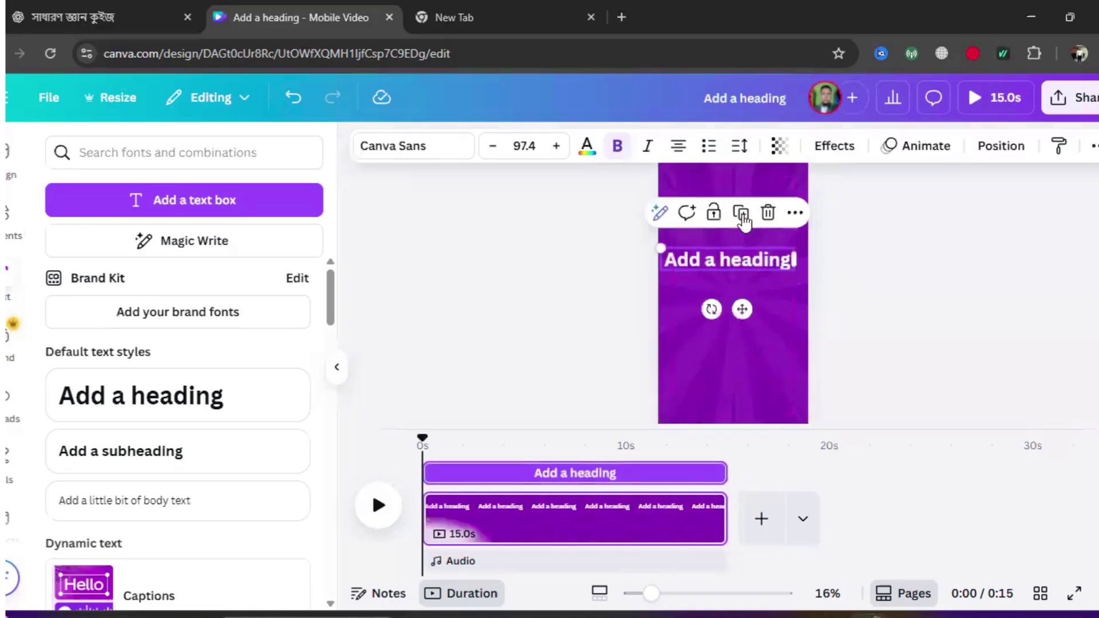
Duplicate the heading twice, stacking the two copies directly beneath the original
click(742, 220)
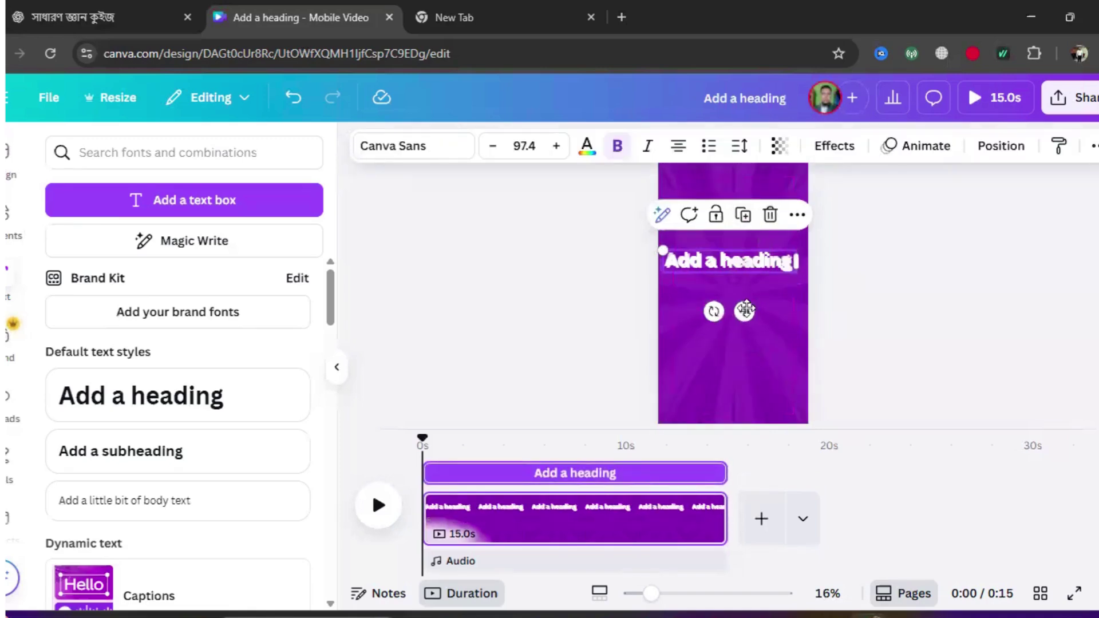
drag(746, 309, 746, 332)
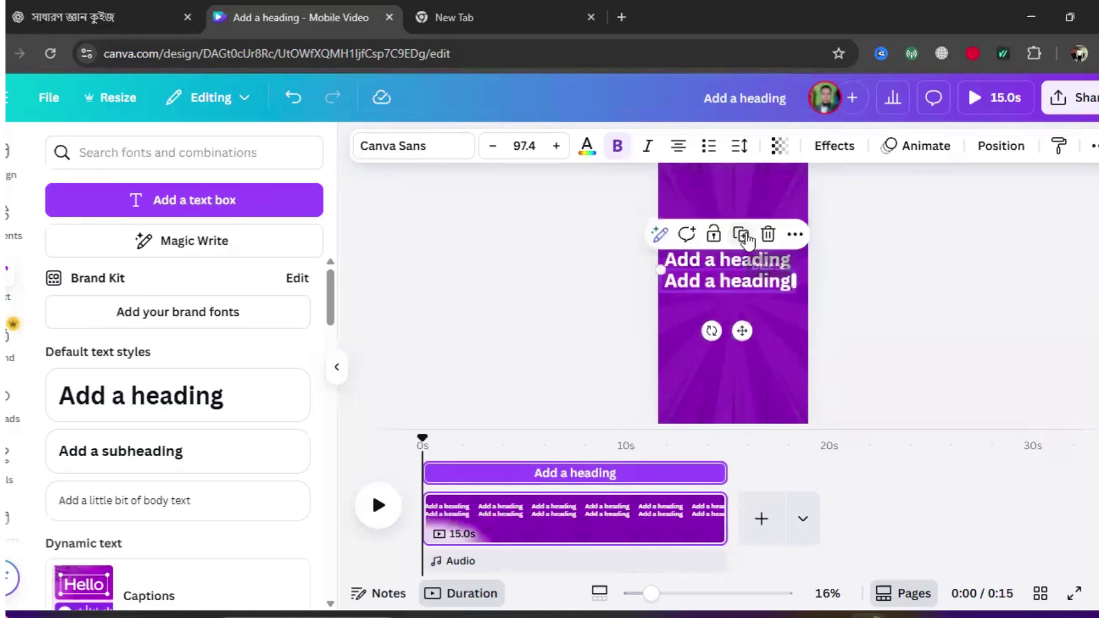
click(742, 233)
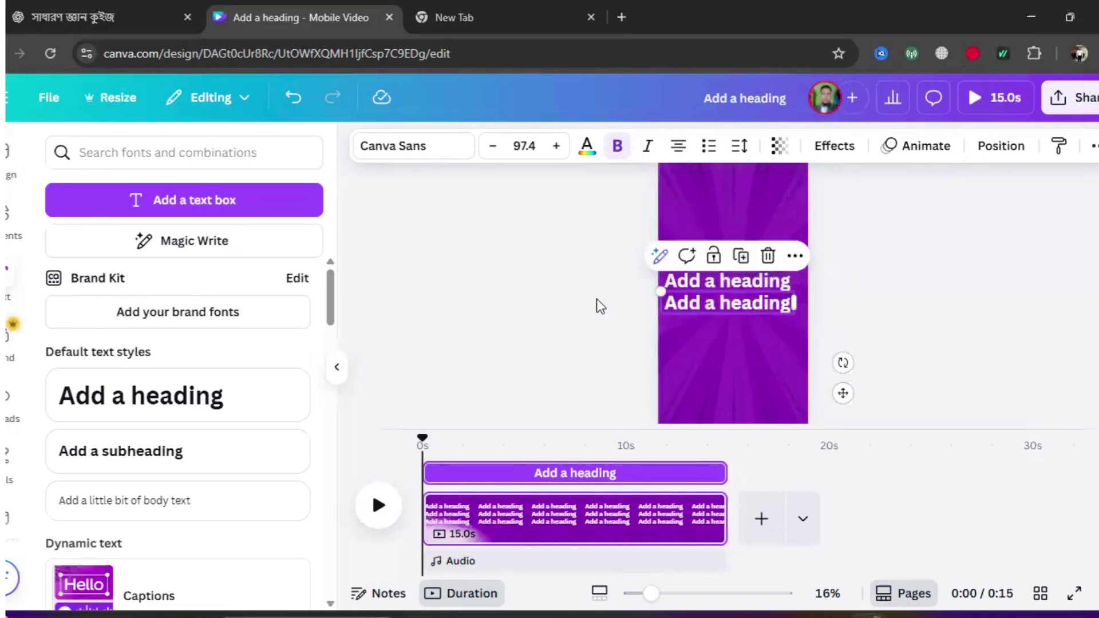
Duplicate the topmost heading of the stack and place the copy above the other three with a small gap
click(563, 248)
click(743, 222)
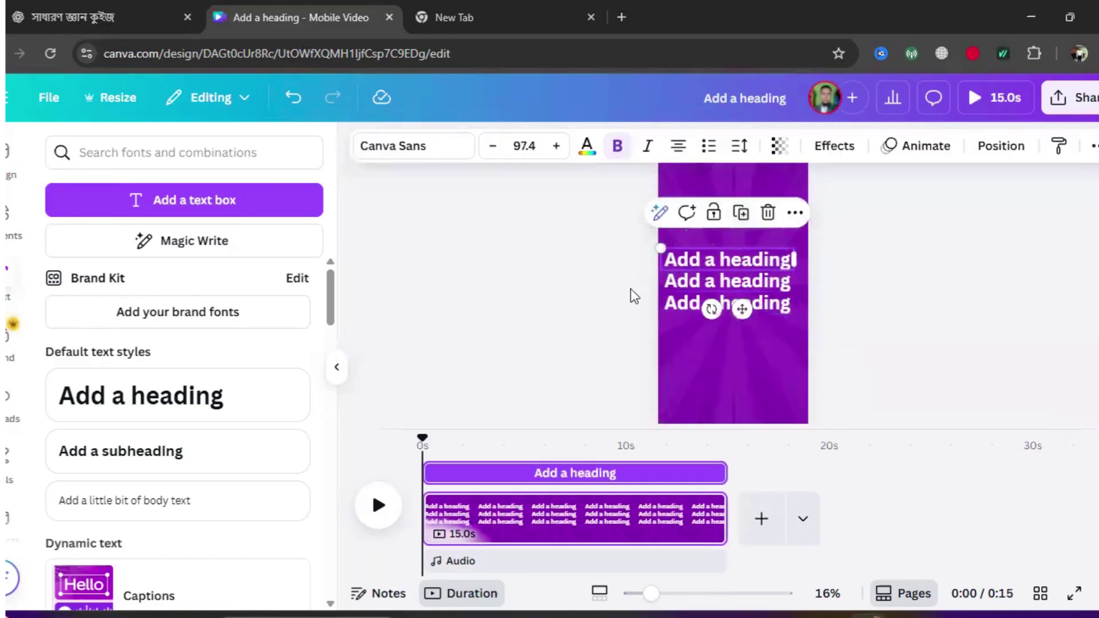
key(ctrl+d)
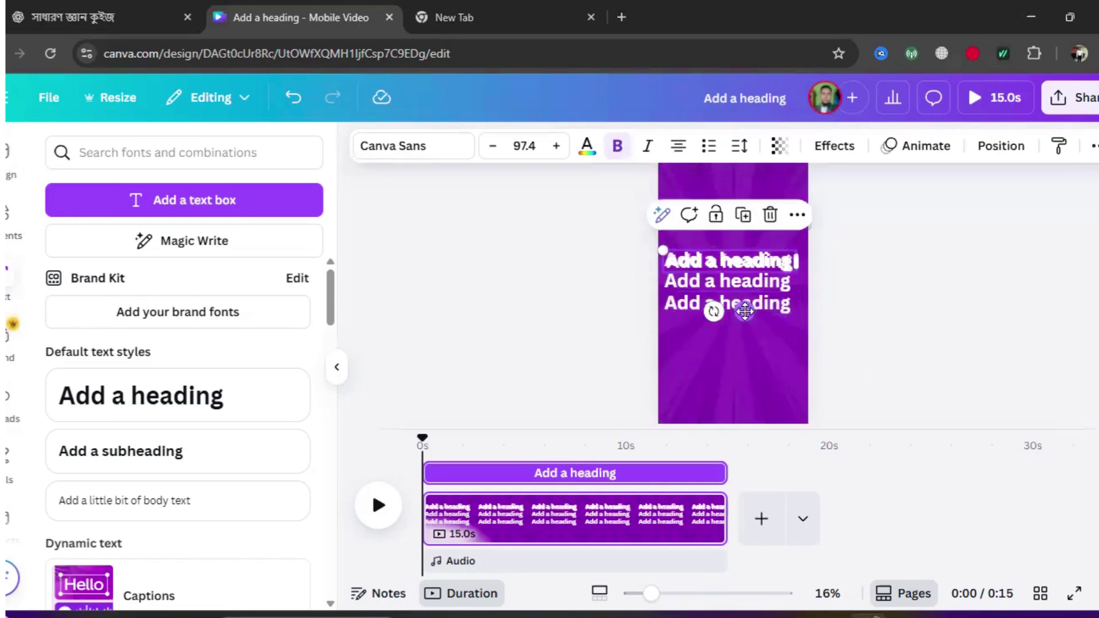
drag(746, 312, 751, 279)
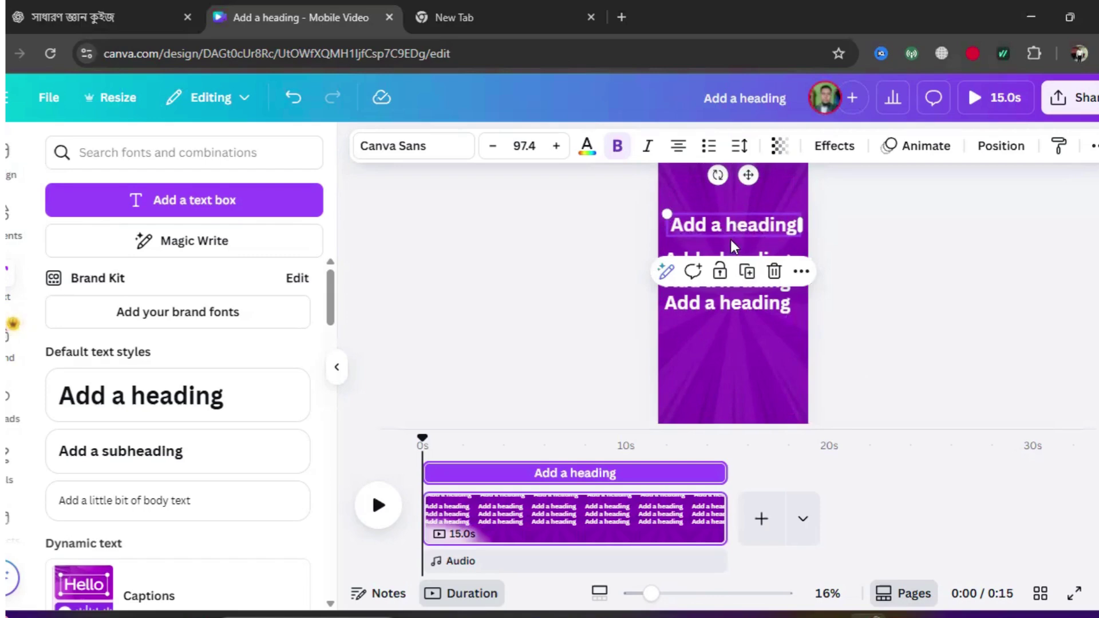
click(594, 274)
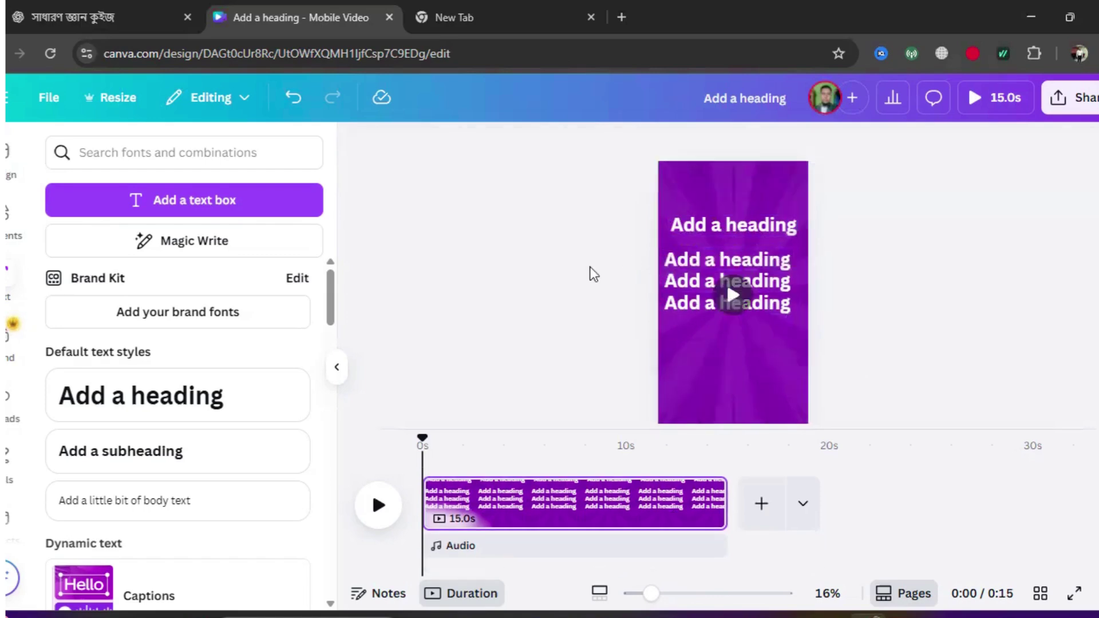
Replace the text of the second heading from the top with "option"
click(701, 262)
click(698, 264)
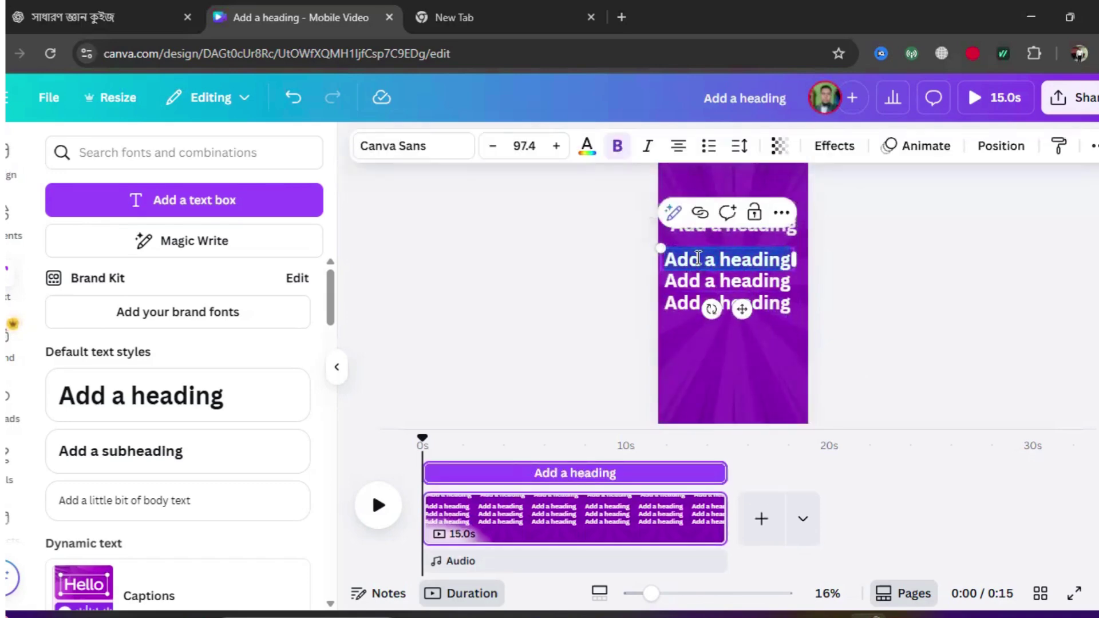
text(opt)
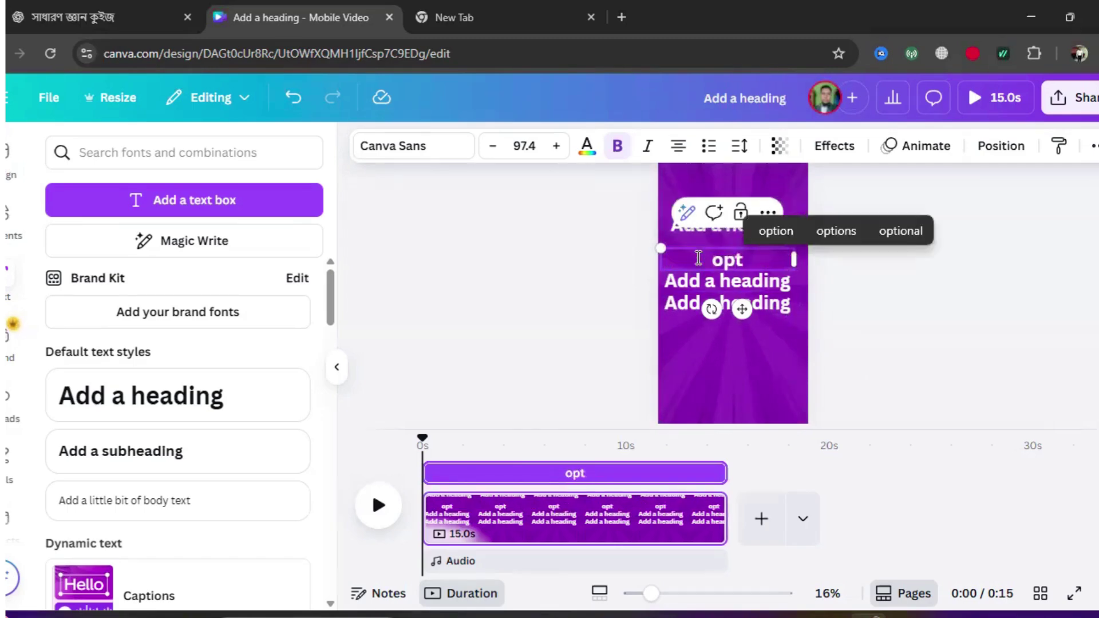
text(ion)
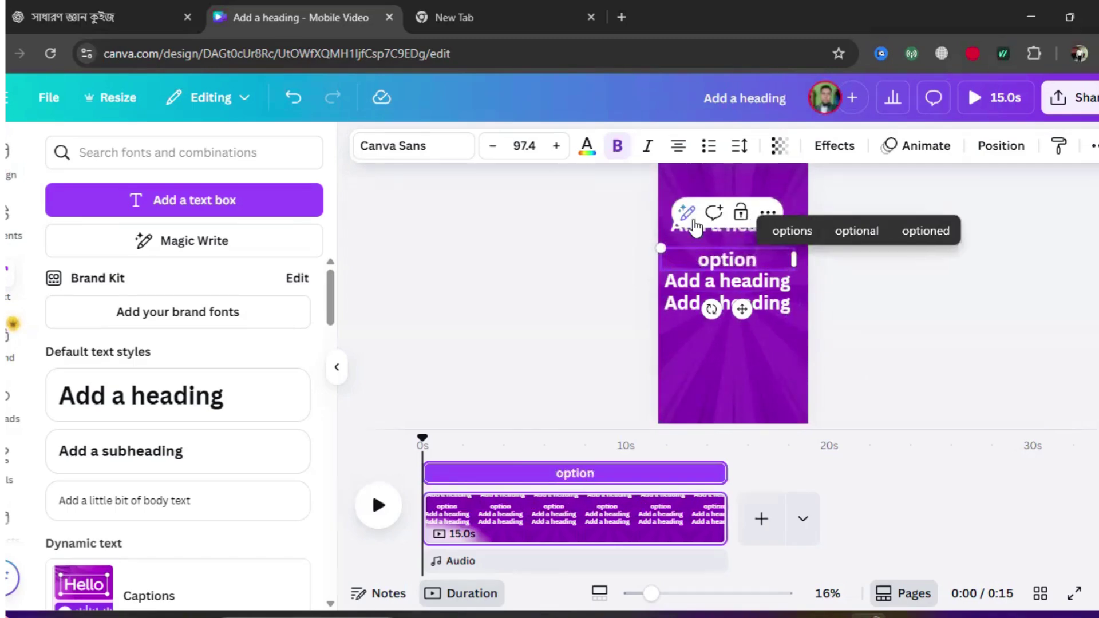
click(613, 285)
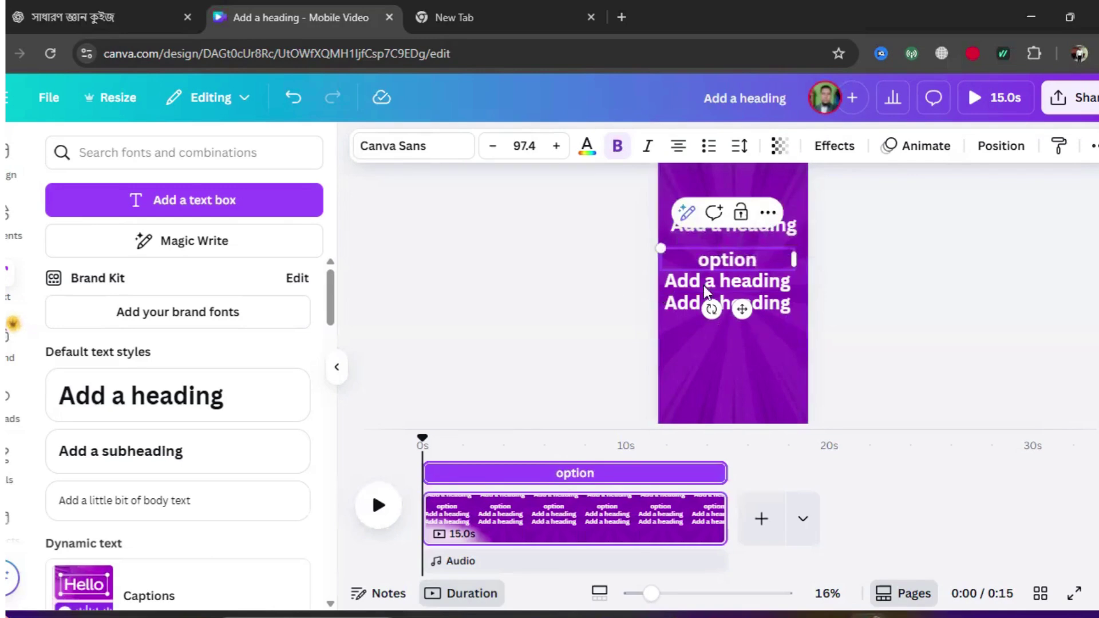
Duplicate the lowest heading of the stack and place the copy beneath it with a small gap
click(770, 284)
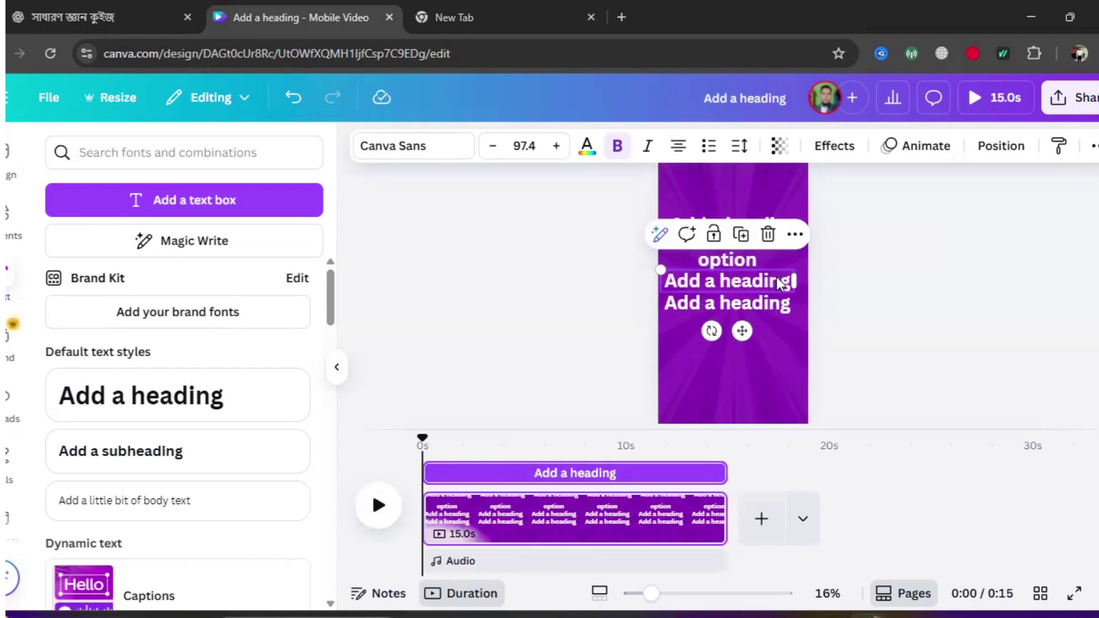
click(761, 312)
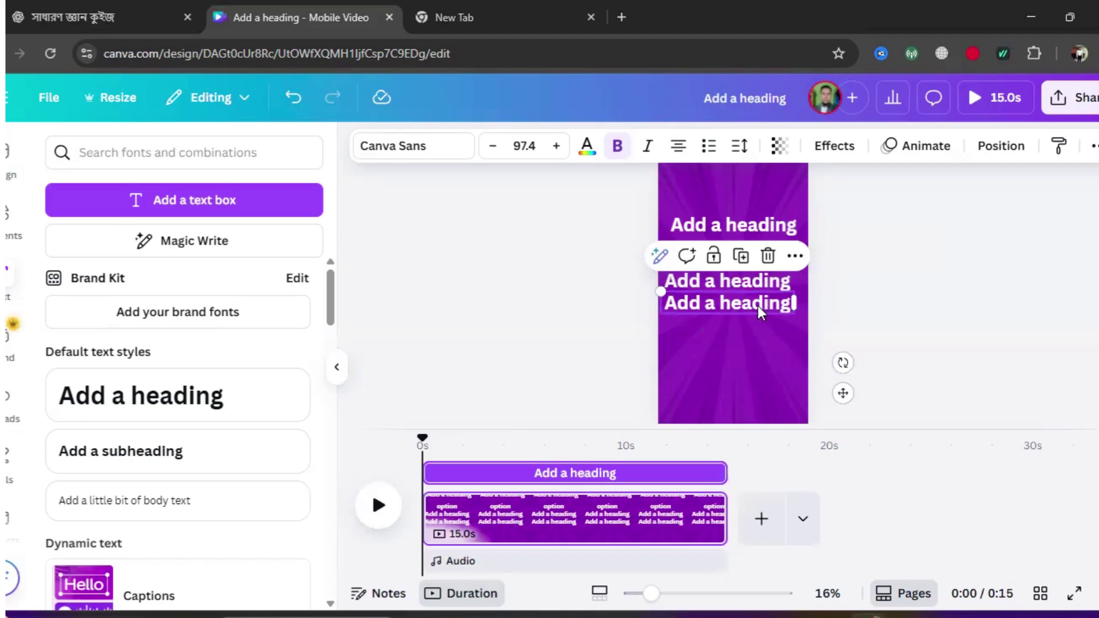
click(743, 259)
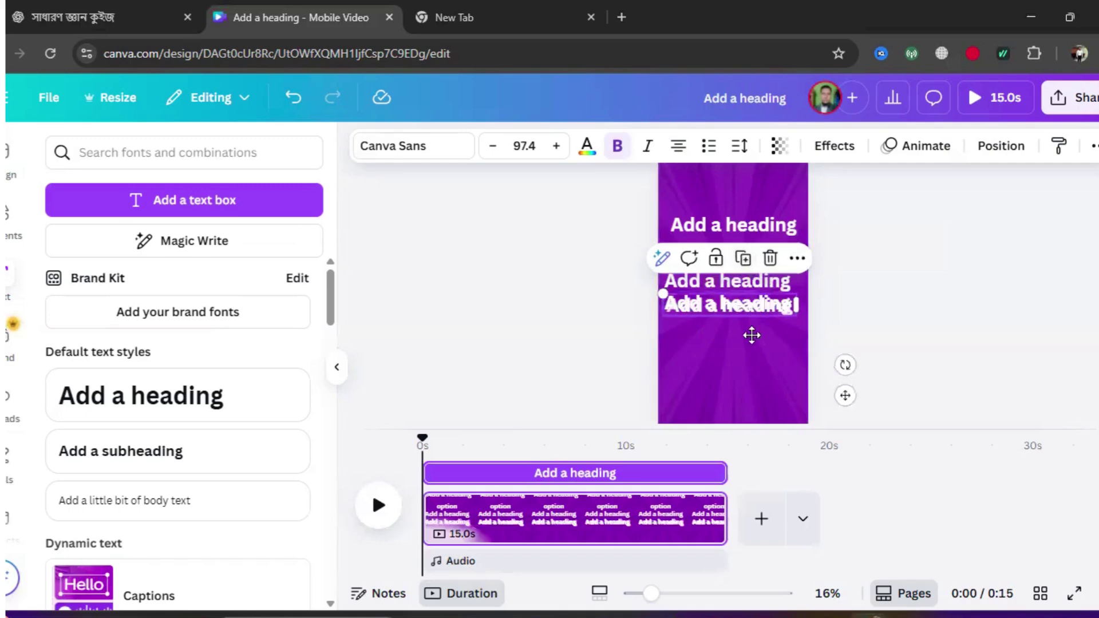
drag(758, 312, 763, 308)
click(613, 300)
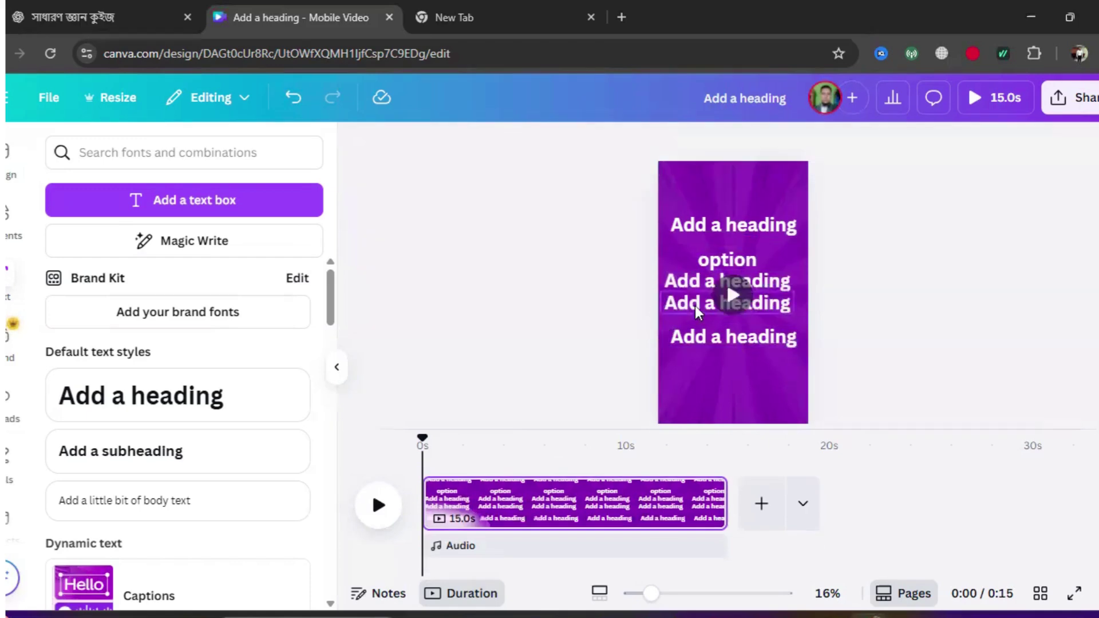
Replace the text of the fourth heading from the top with "answer"
click(747, 304)
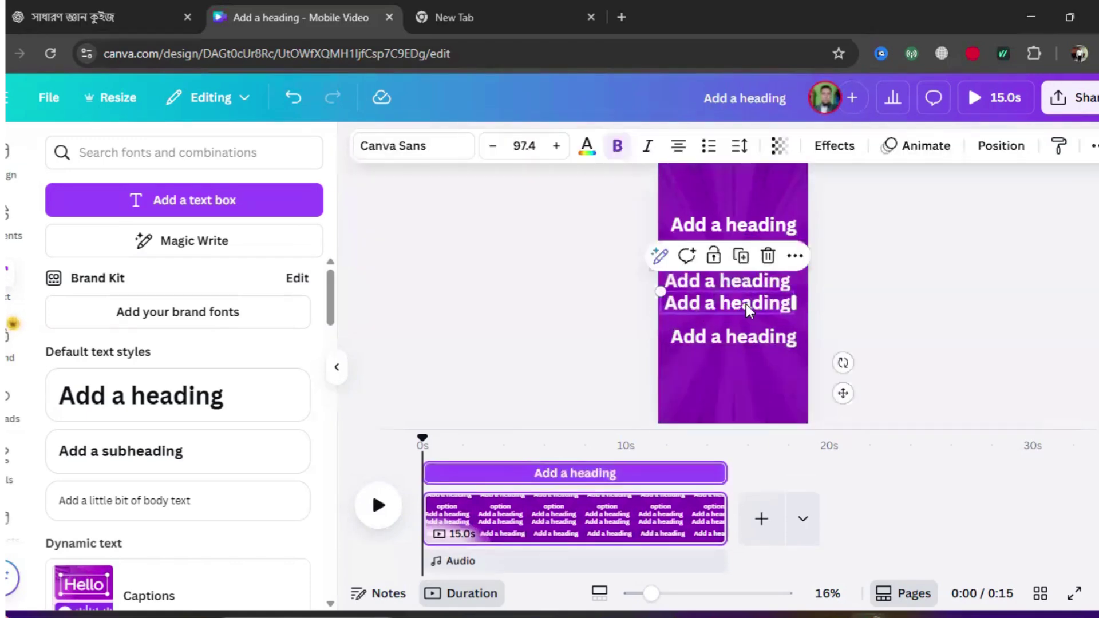
click(746, 304)
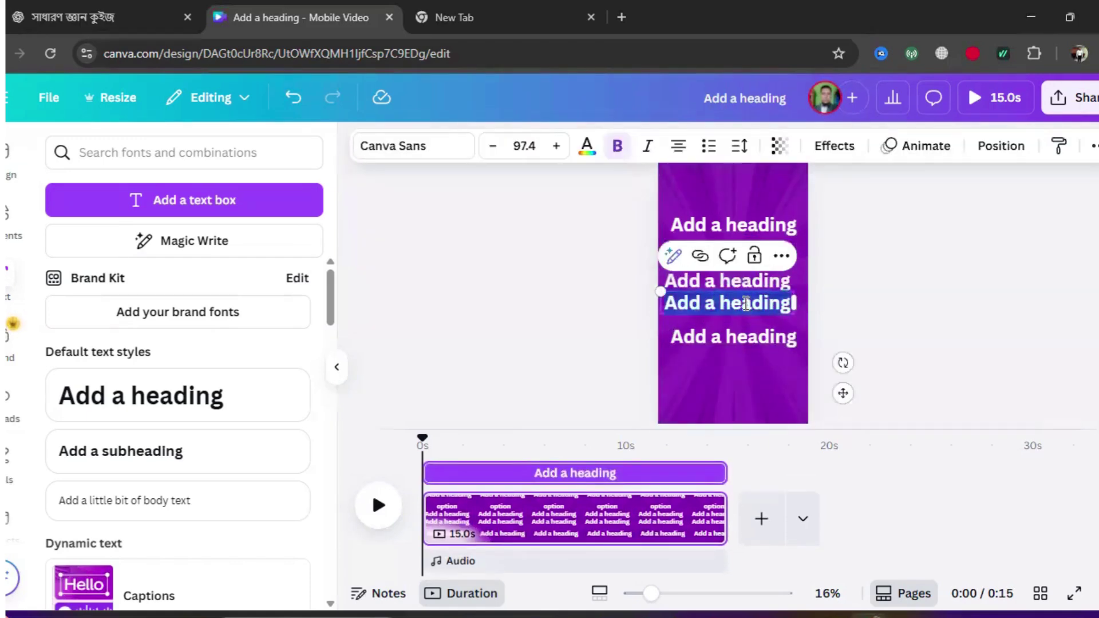
text(ans)
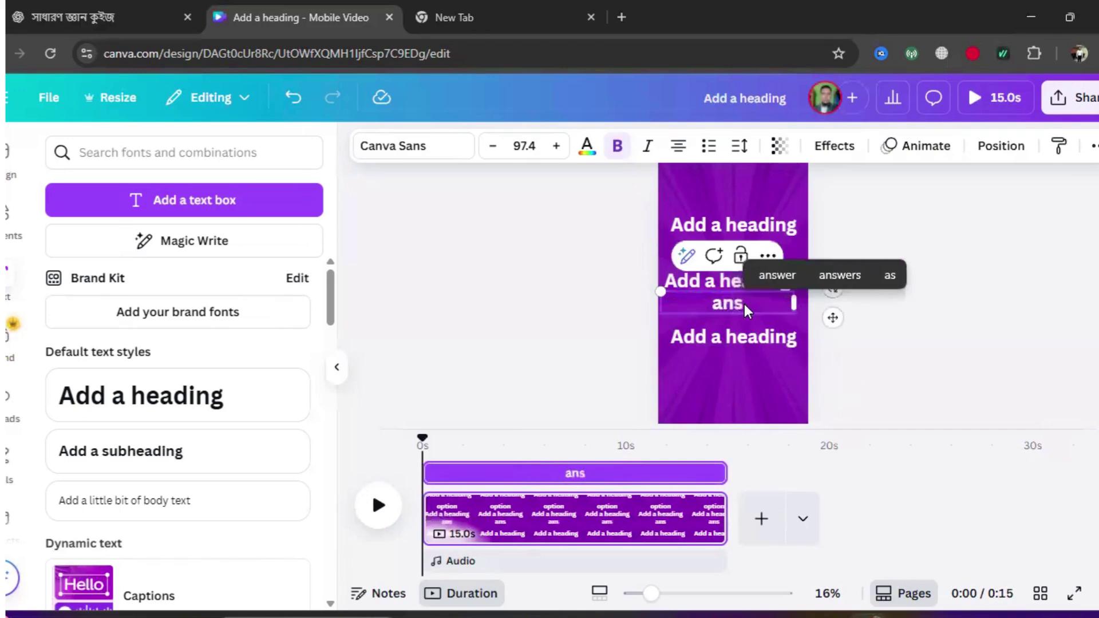
click(783, 277)
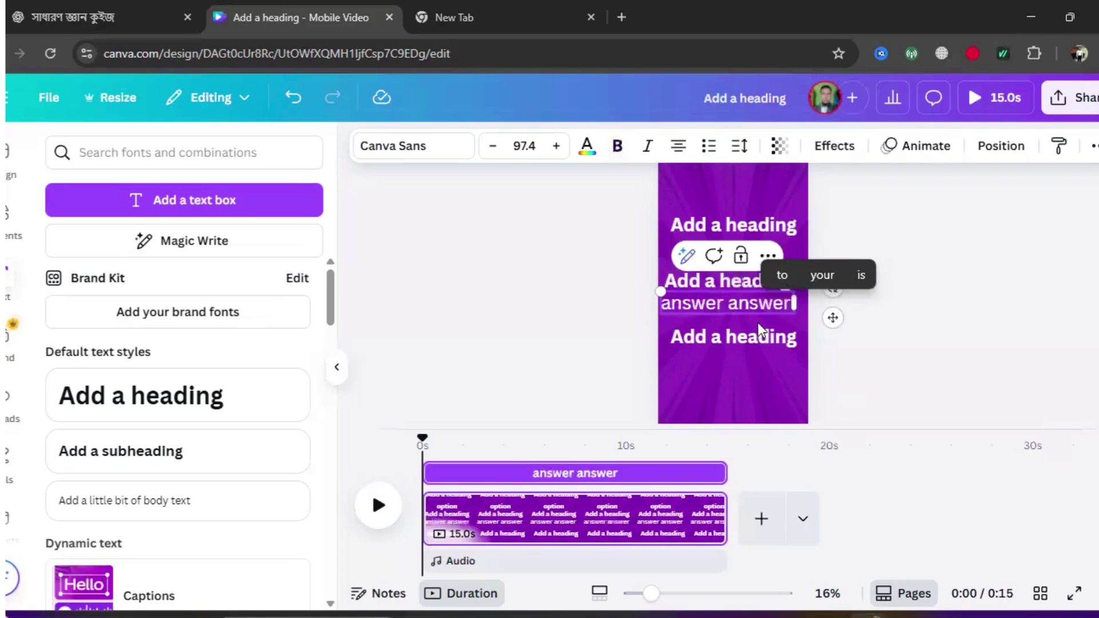
double_click(784, 303)
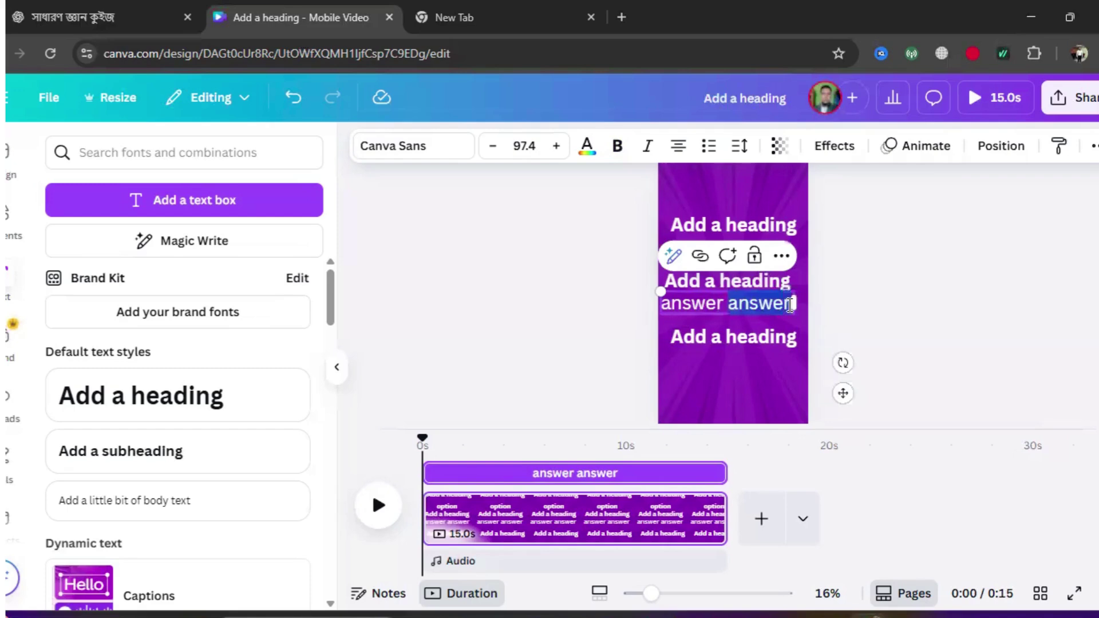
key(BackSpace)
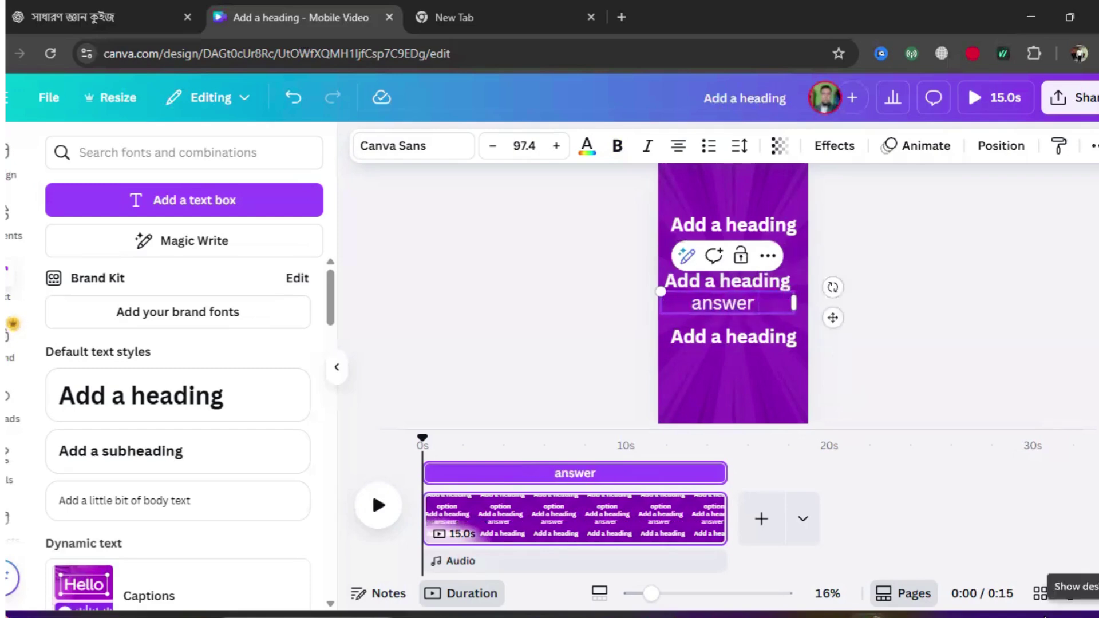
click(576, 232)
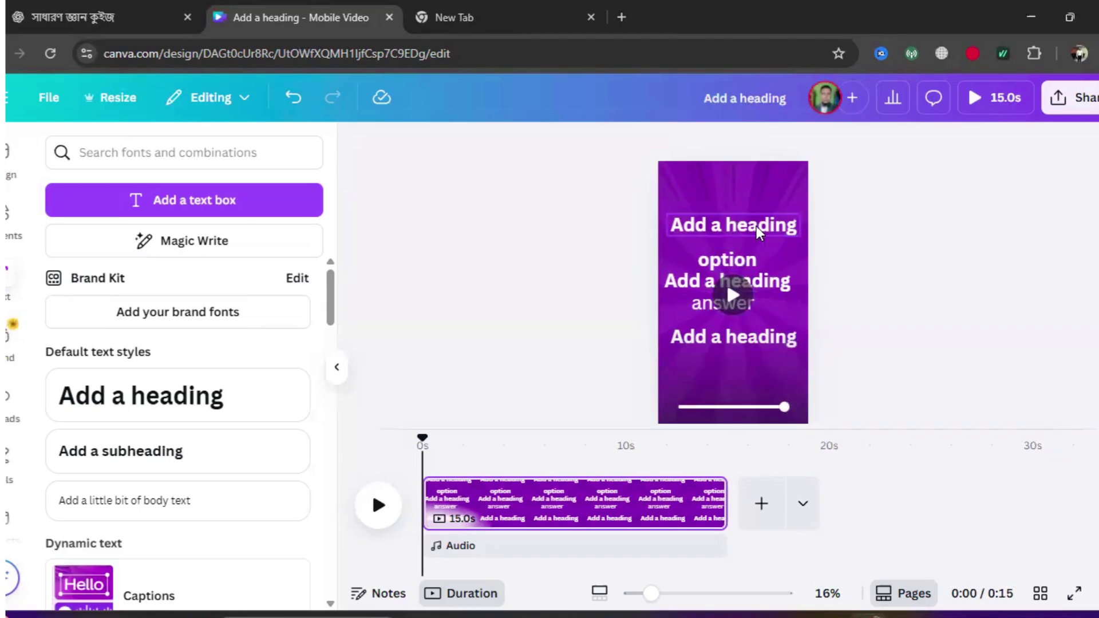
Shorten the topmost heading's timing so it shows only for about the first 3 seconds
click(742, 229)
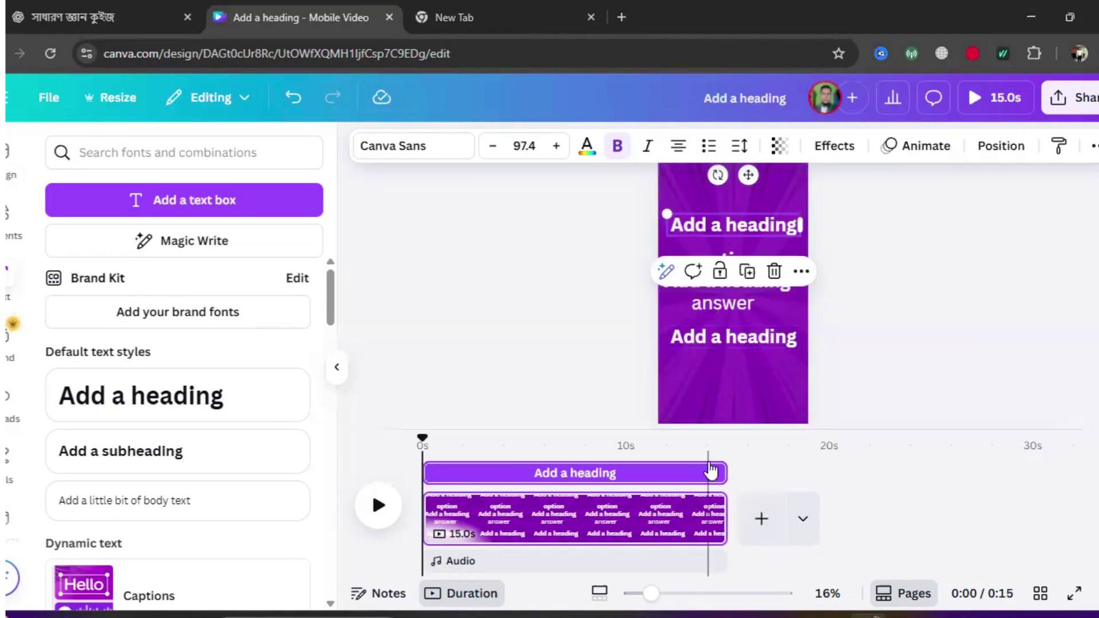
click(723, 501)
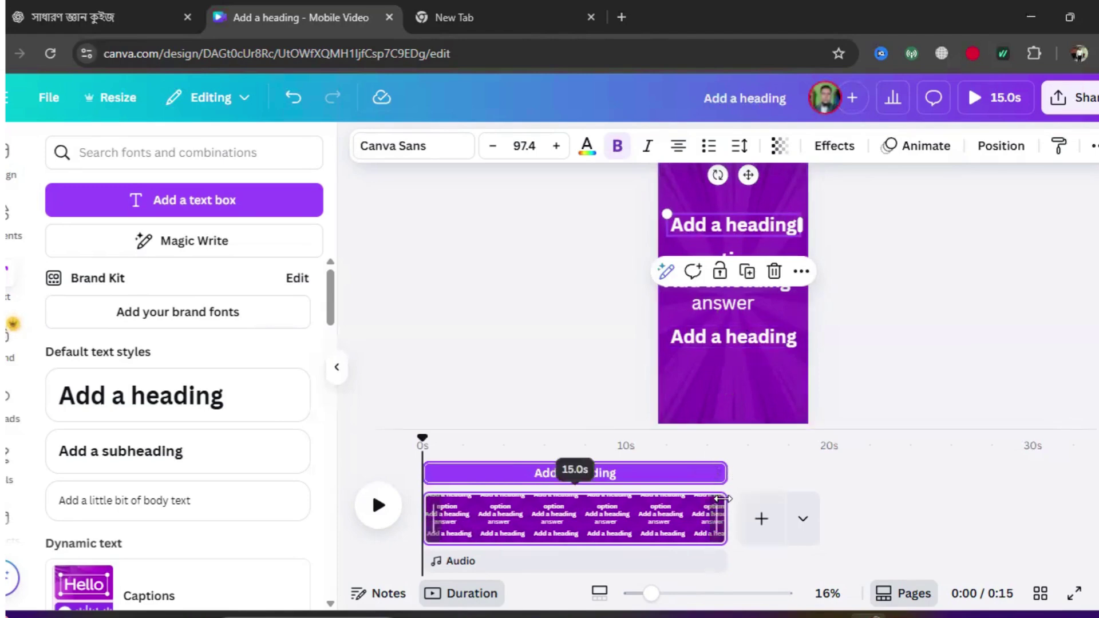
click(735, 504)
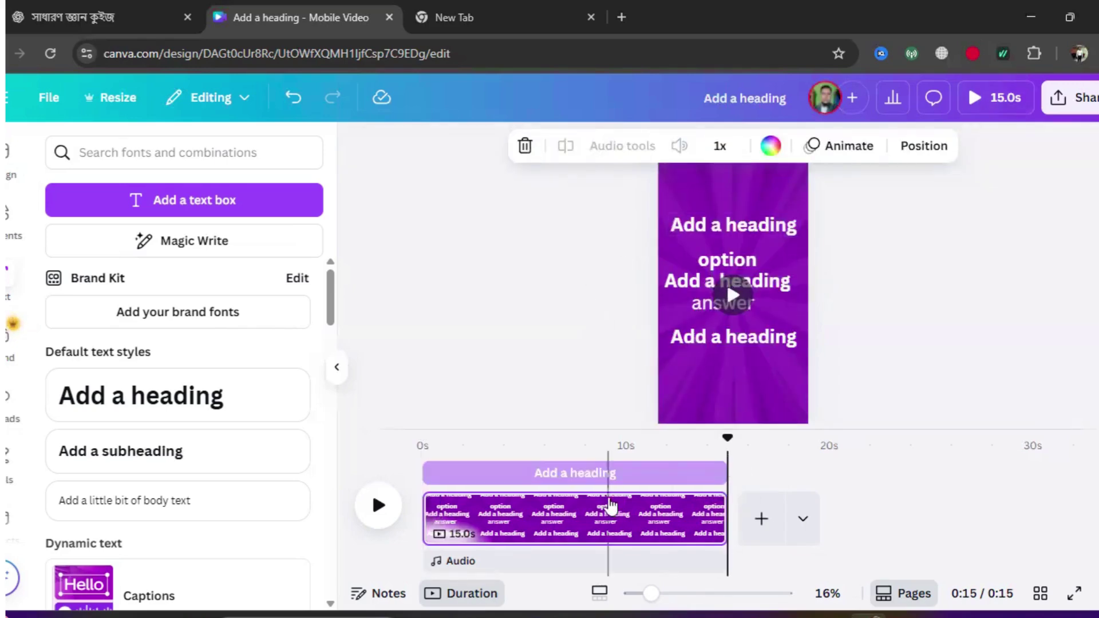
click(611, 473)
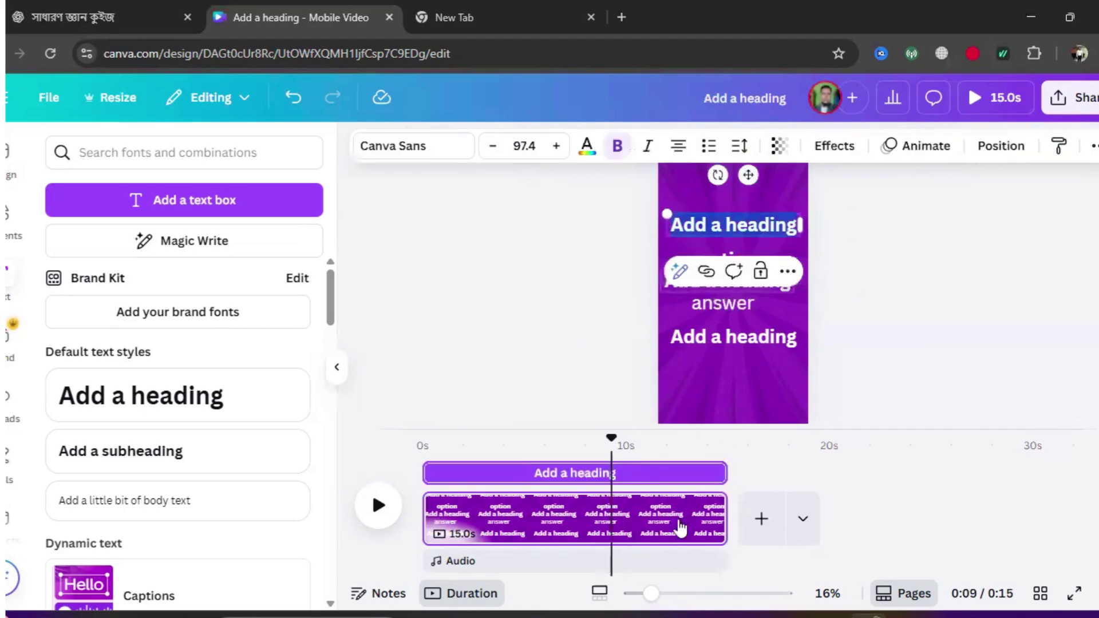
drag(726, 472, 489, 469)
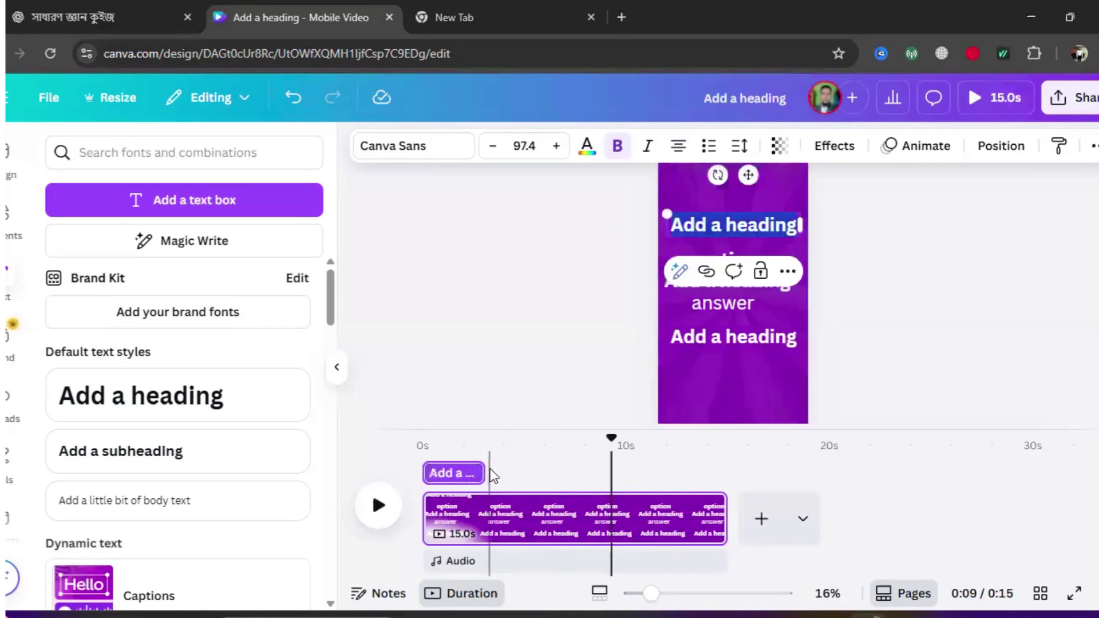
Move the "option" text up slightly and time it to show from about 3 to 5 seconds
click(723, 259)
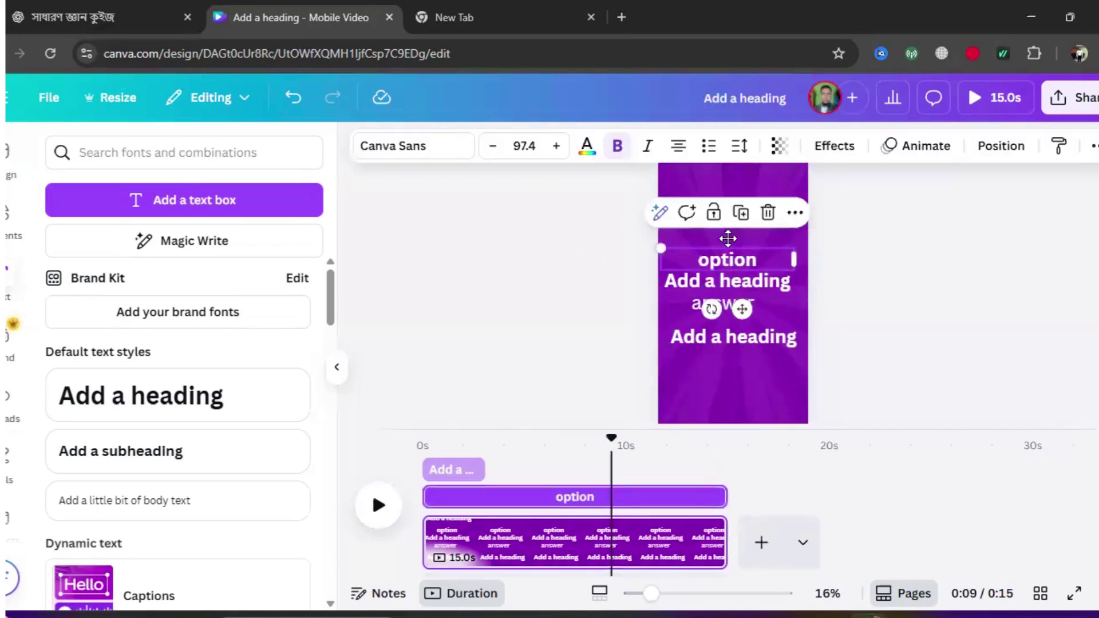
drag(730, 258, 709, 249)
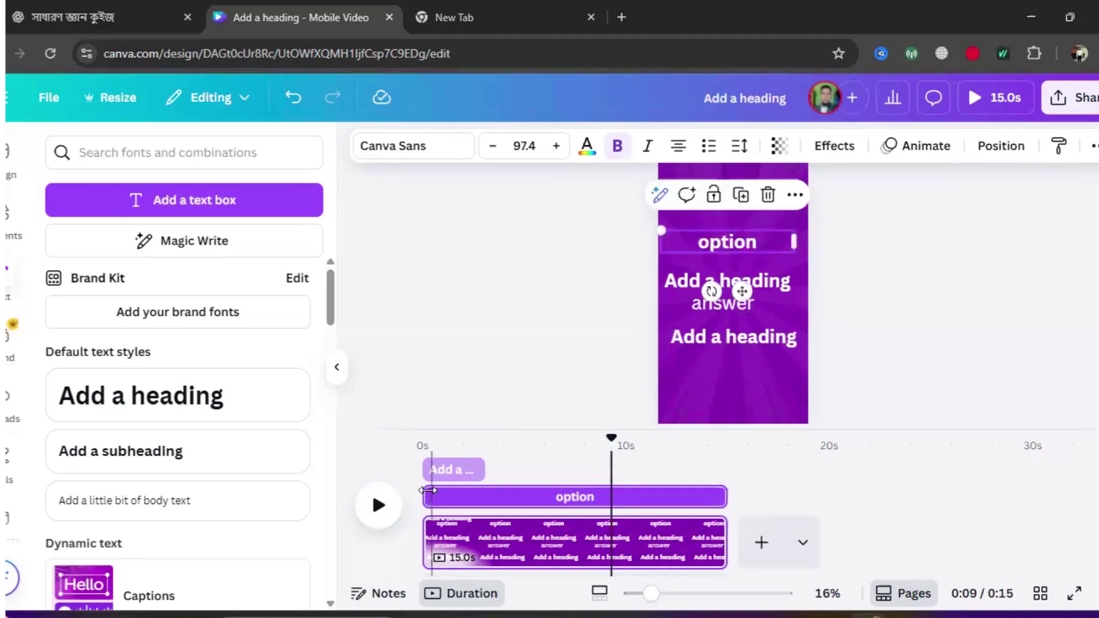
drag(484, 478, 481, 475)
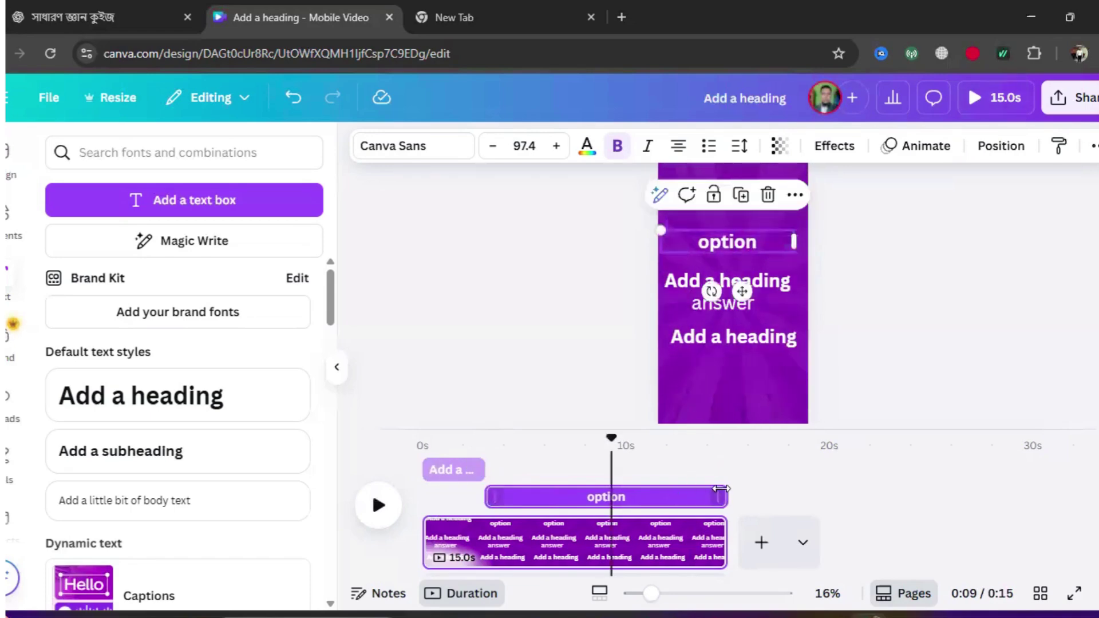
drag(719, 488, 513, 496)
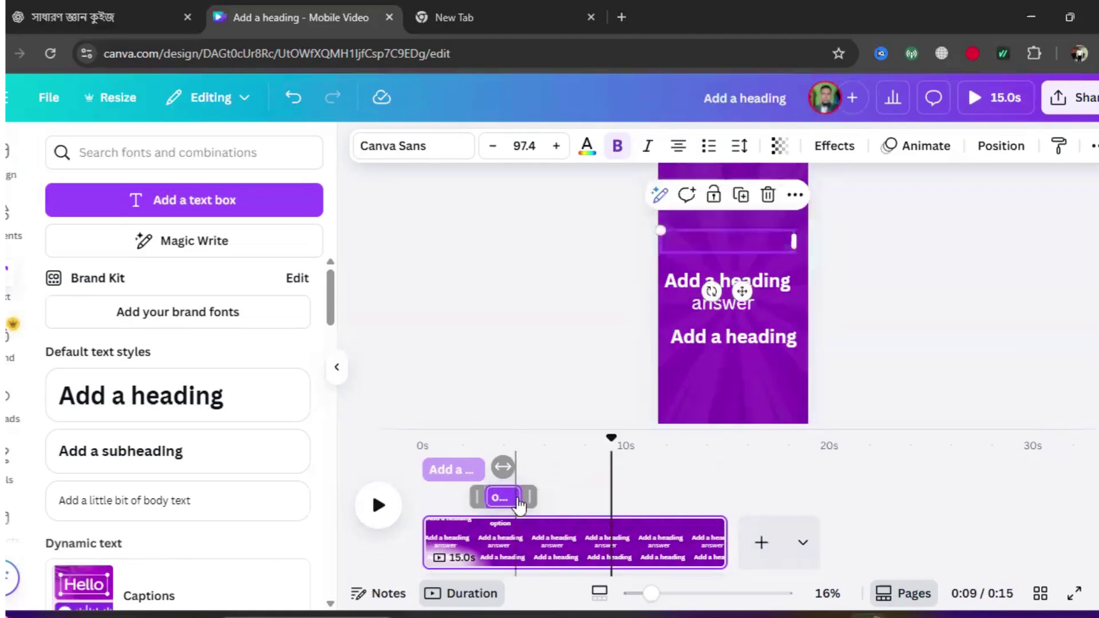
Move the heading above "answer" up to the "option" text's place and time it from about 5 to 8 seconds
click(785, 285)
drag(735, 269, 741, 247)
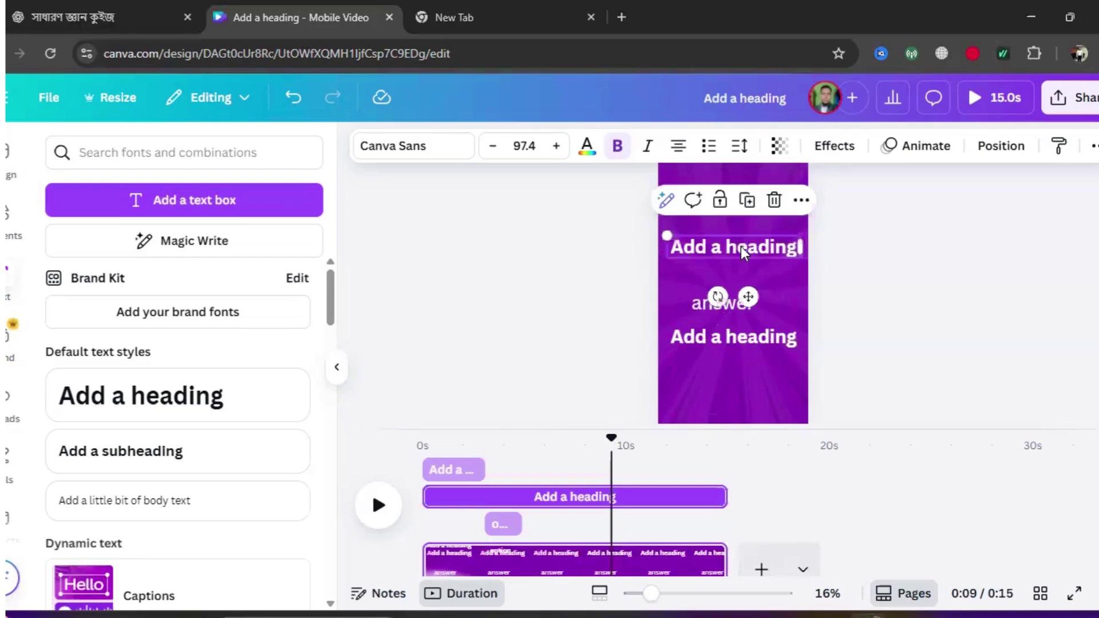
drag(425, 497, 534, 498)
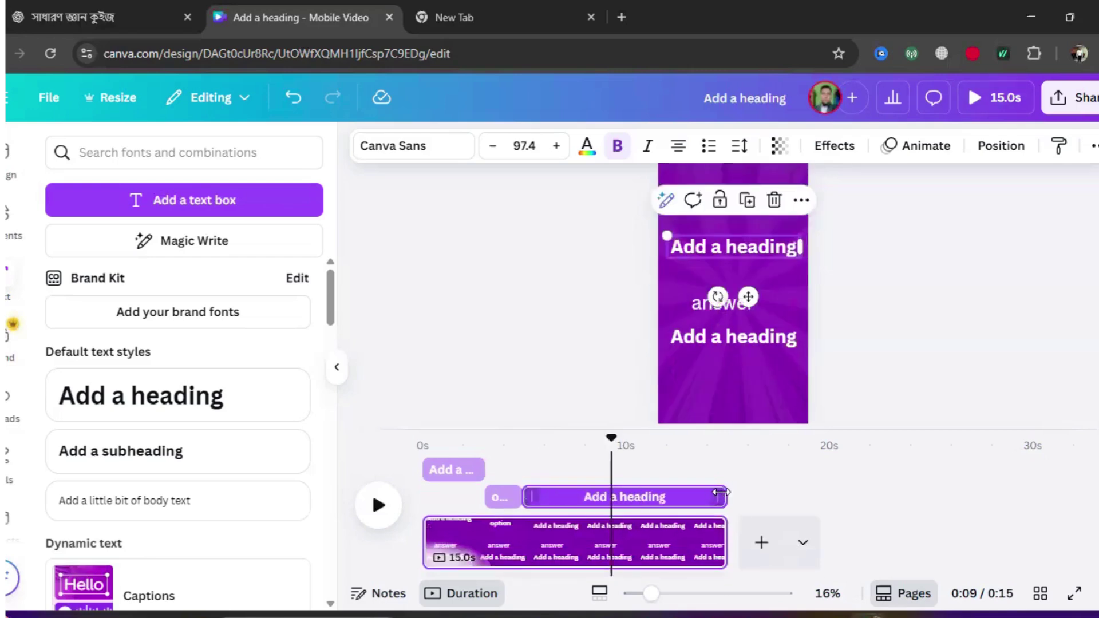
drag(680, 490, 579, 498)
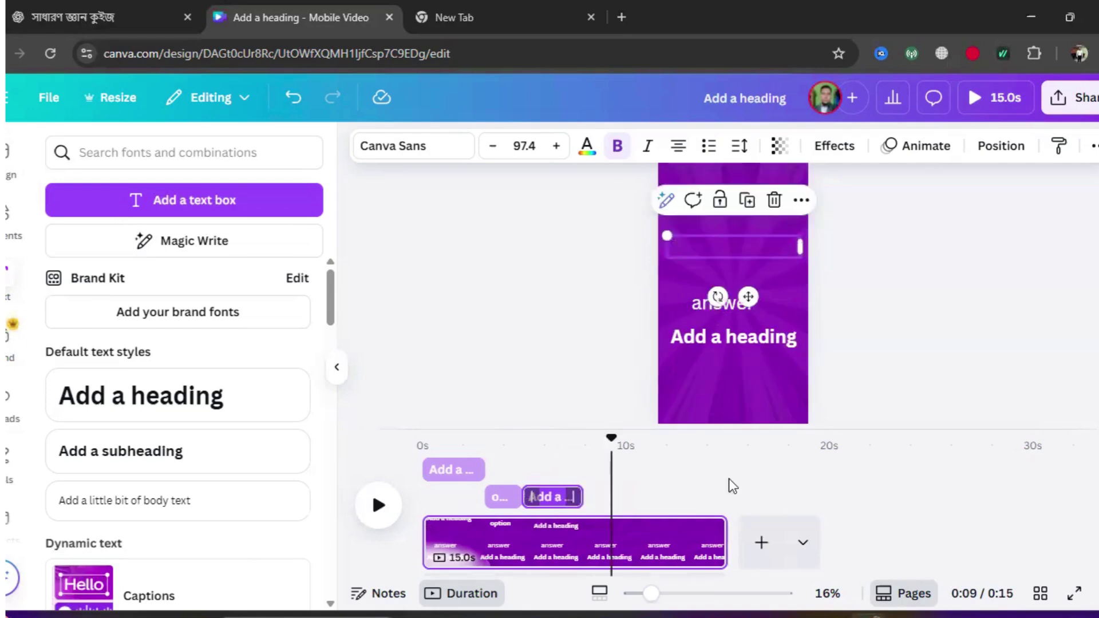
Time the "answer" text from about 8 to 9.7 seconds and start the lowest heading at about 10.3 seconds
click(729, 310)
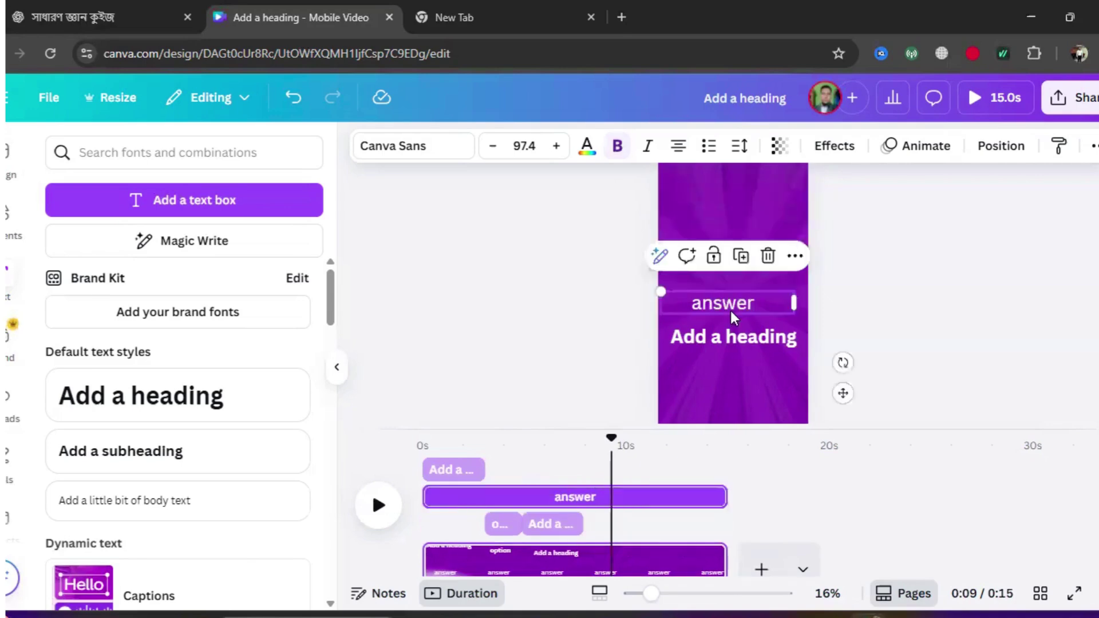
drag(430, 493, 590, 498)
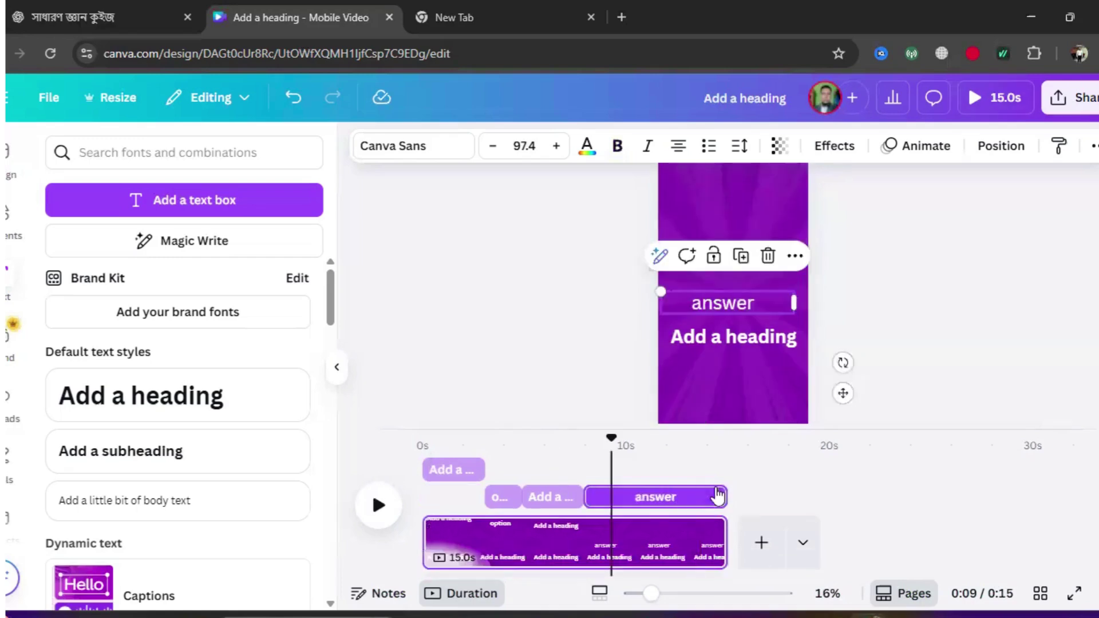
drag(712, 489, 608, 490)
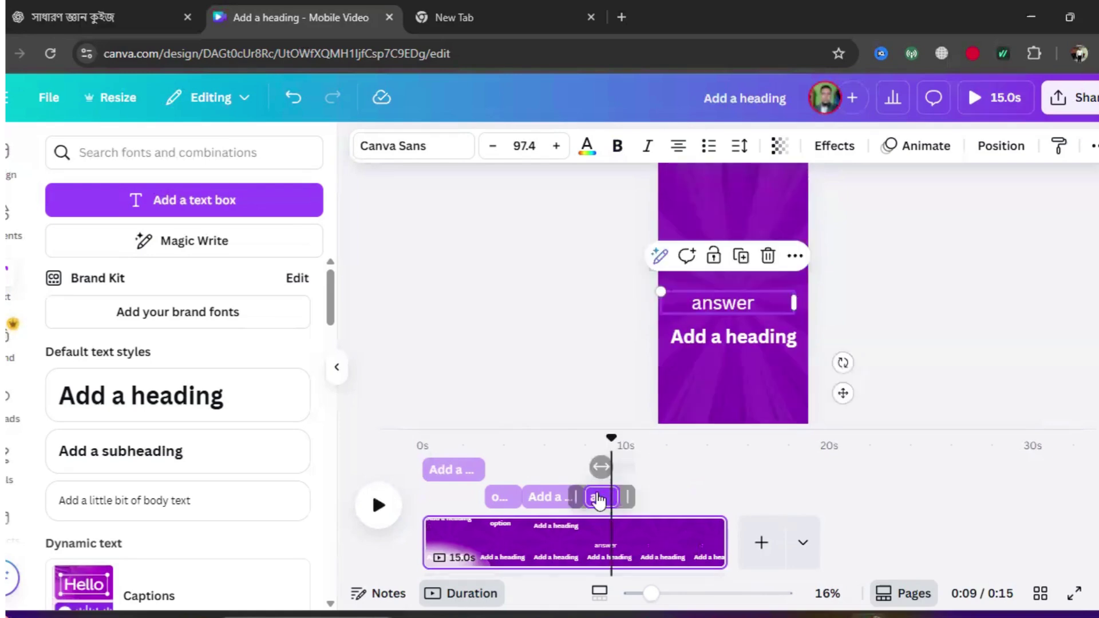
click(753, 346)
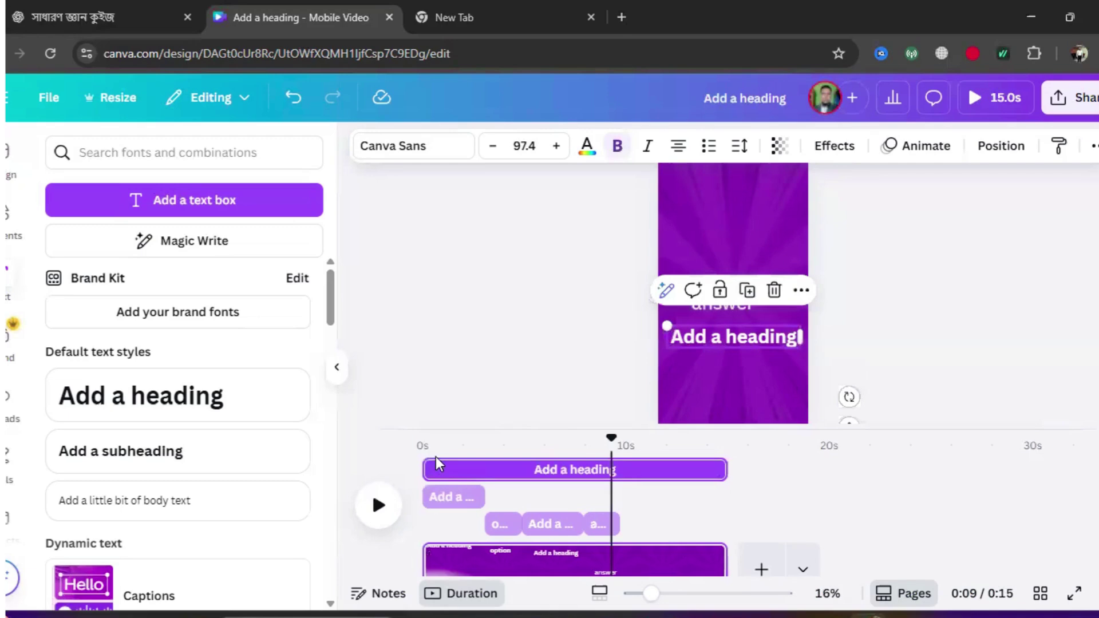
drag(430, 469, 626, 470)
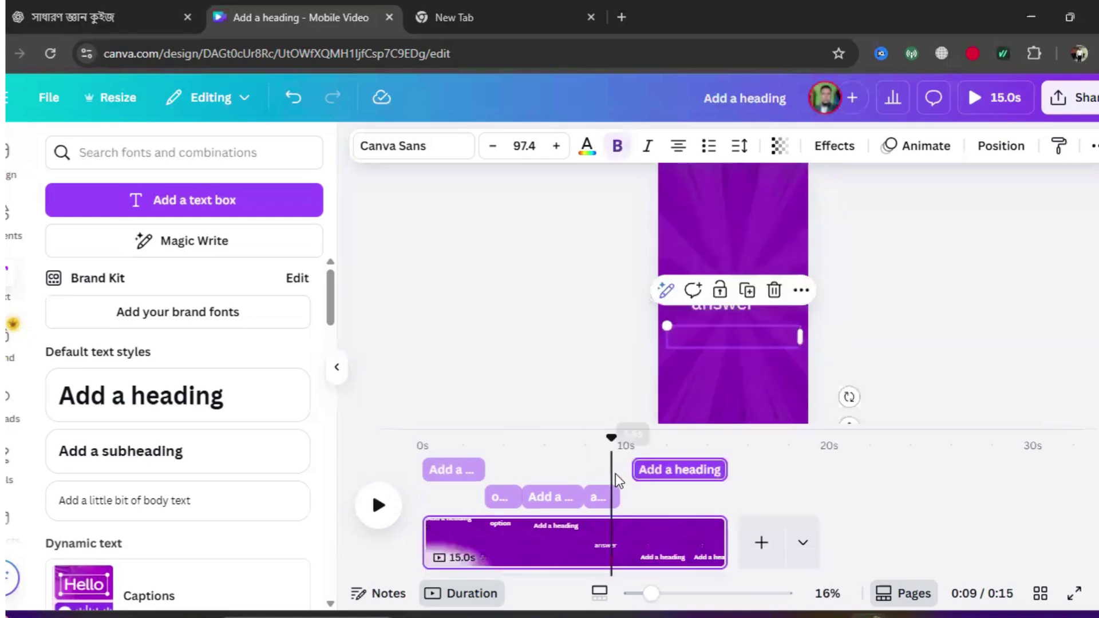
Extend the heading after "option" to end at about 8.5 seconds and the opening heading at about 4 seconds
click(577, 490)
mouse_move(575, 488)
mouse_down()
mouse_move(598, 489)
mouse_move(587, 488)
mouse_up()
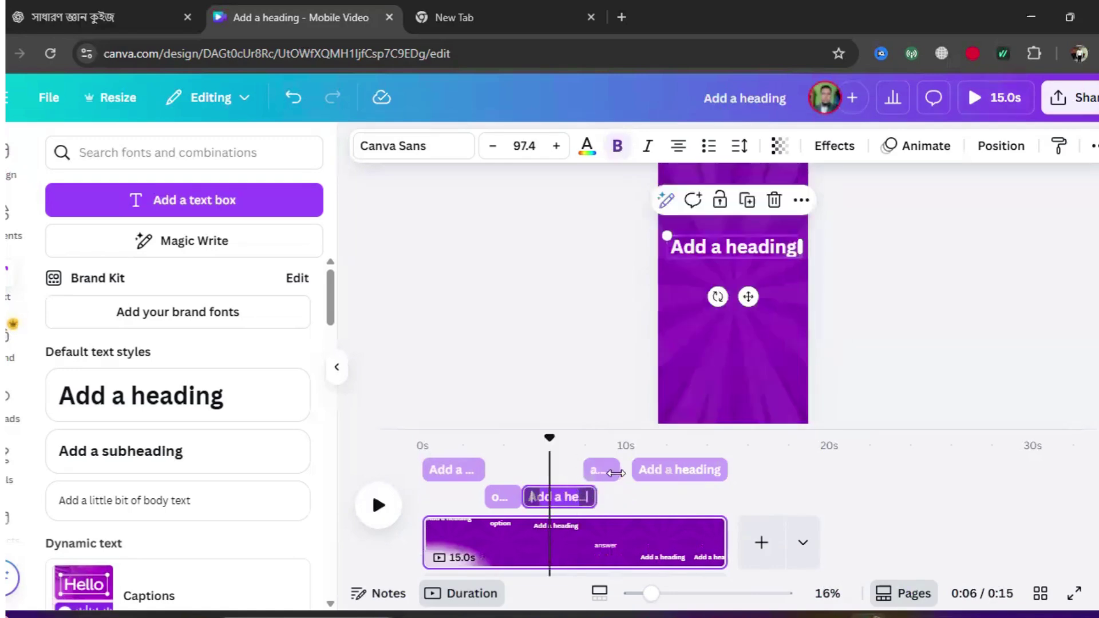
click(447, 473)
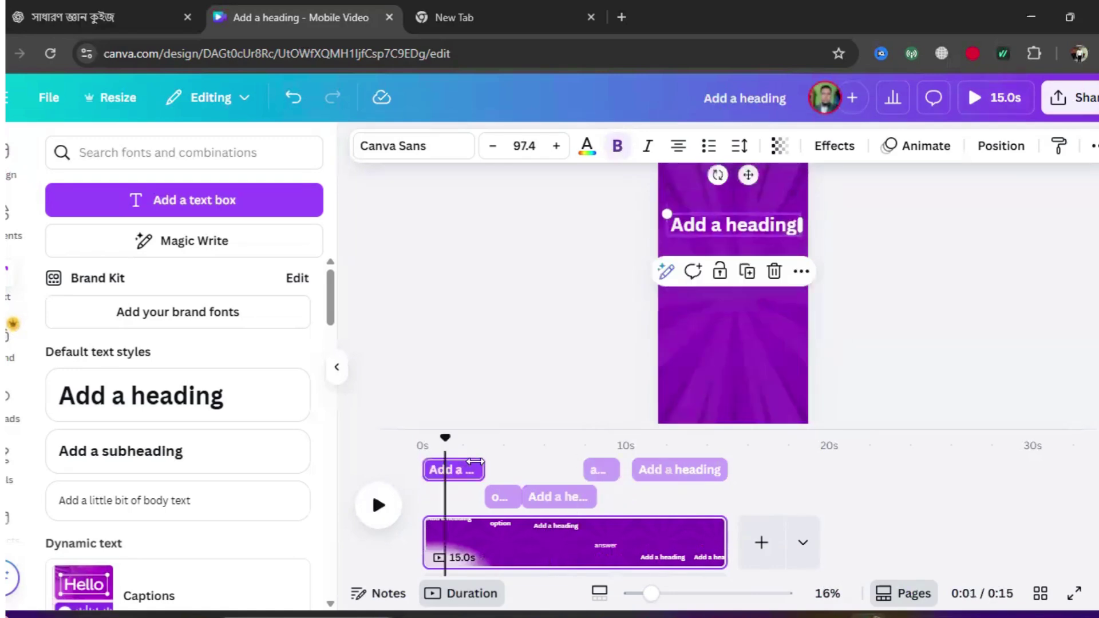
drag(491, 473, 497, 465)
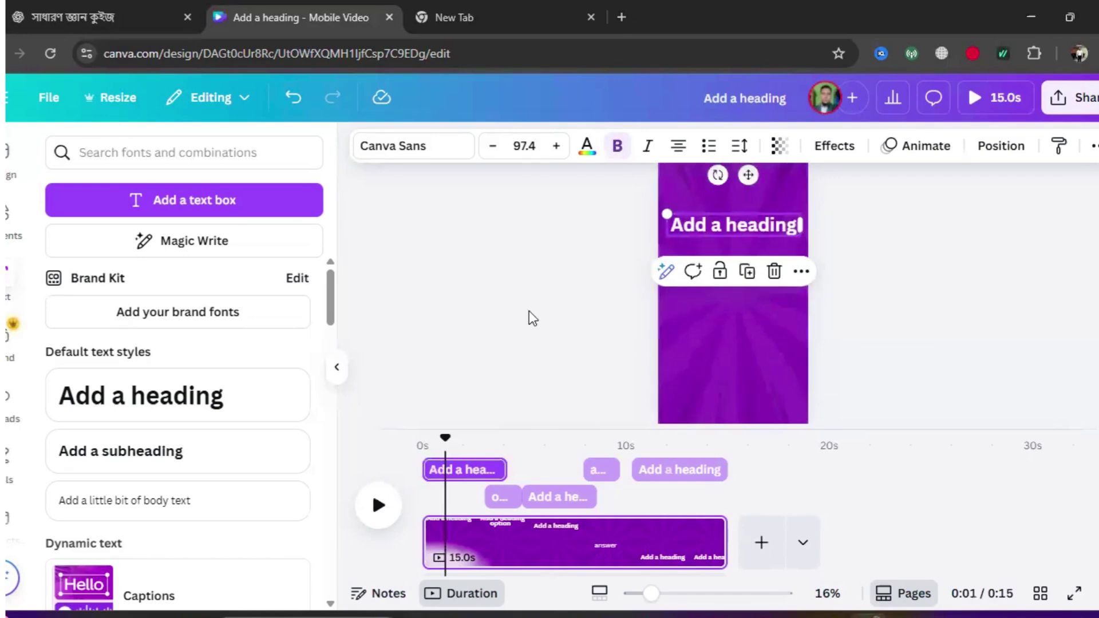
Preview the whole video to check the timing of the text placeholders, and close the preview
click(978, 102)
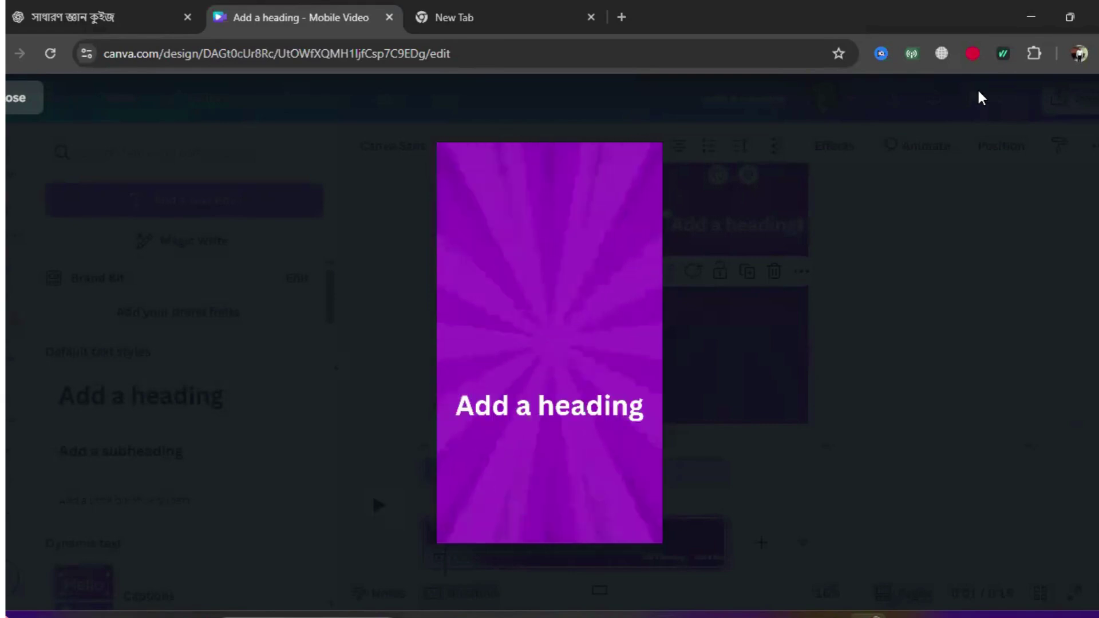
mouse_move(482, 260)
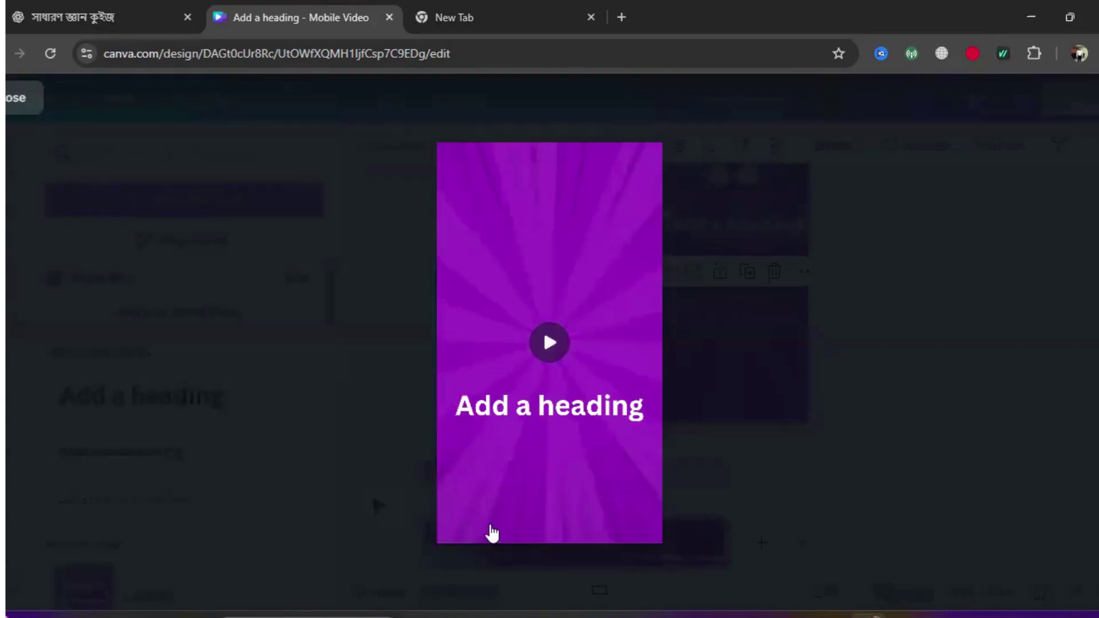
click(424, 247)
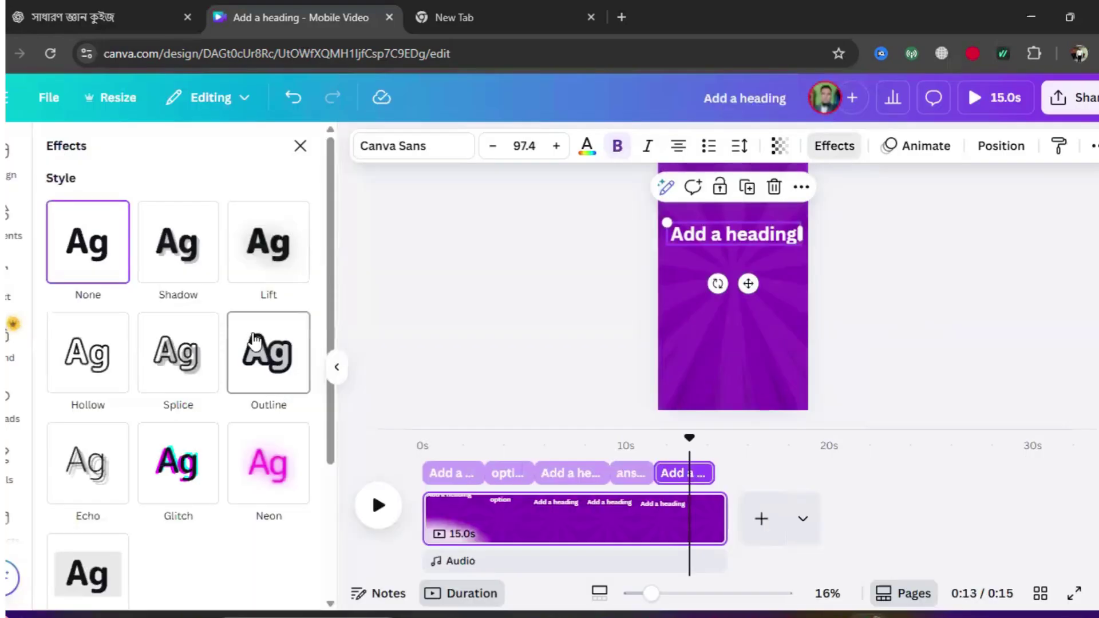
Apply an Outline effect to the last heading with thickness 82 and a teal outline colour
scroll(259, 351, down, 1)
scroll(259, 355, down, 1)
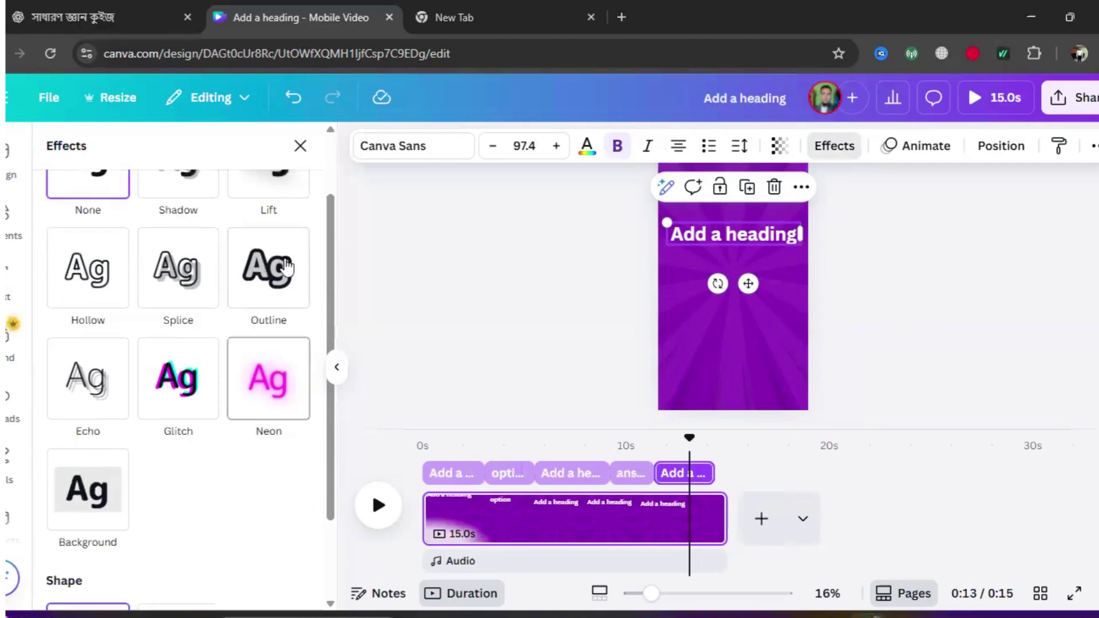
click(281, 272)
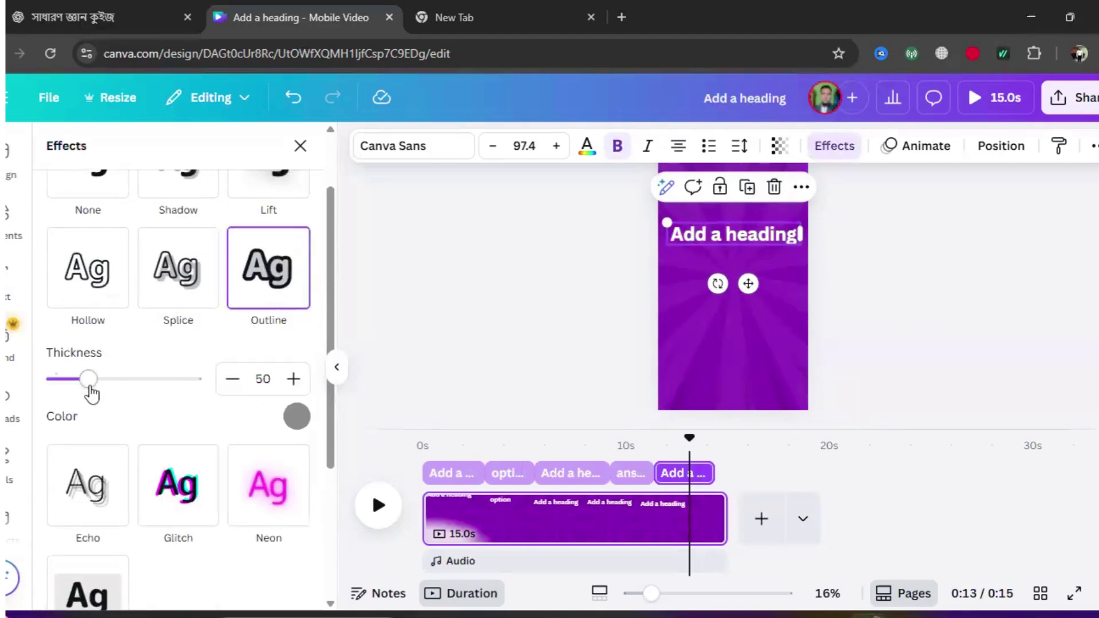
drag(88, 378, 111, 378)
click(296, 416)
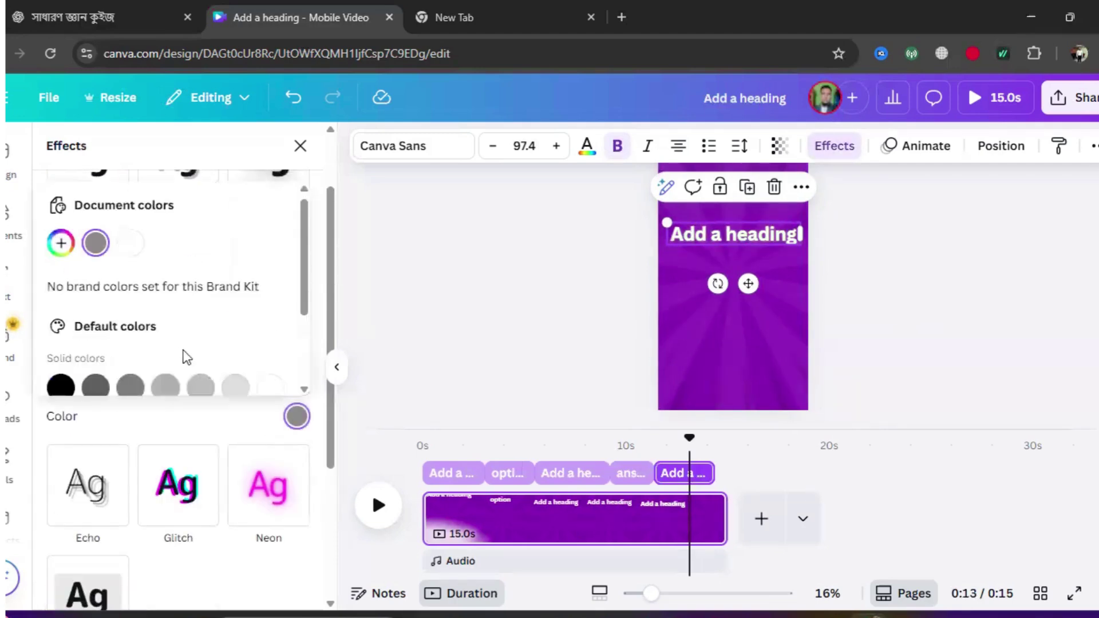
scroll(184, 353, down, 2)
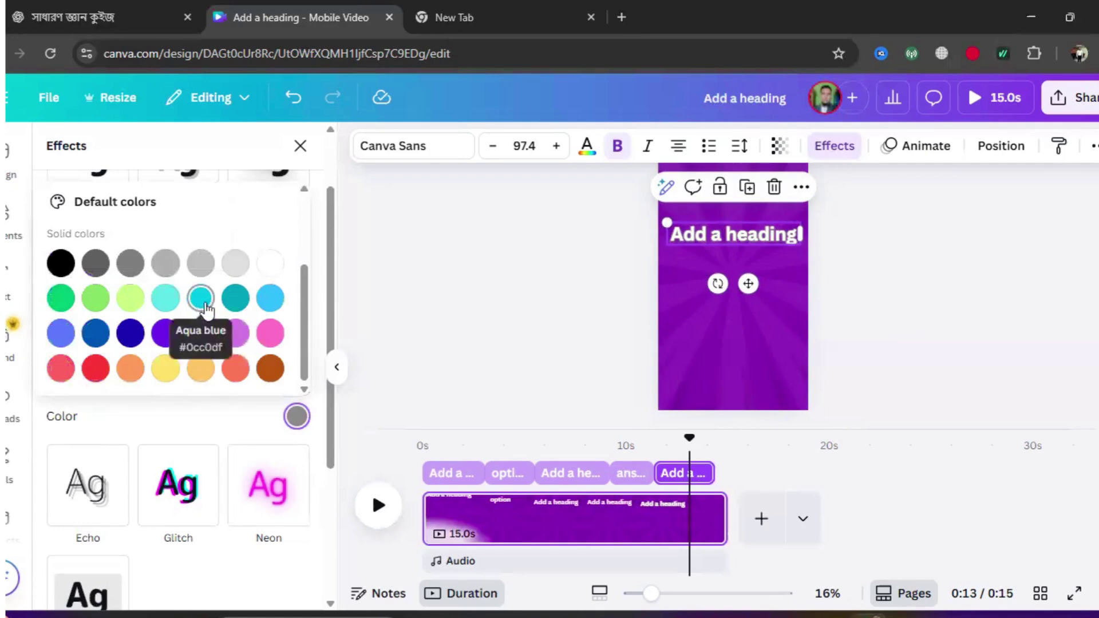
click(234, 302)
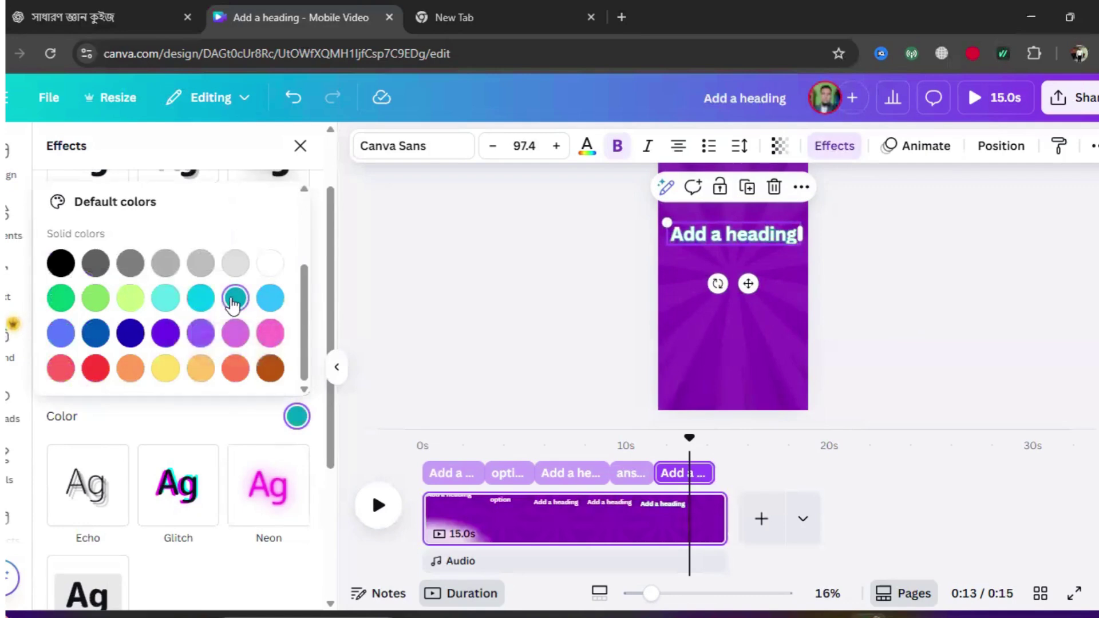
Try a deep blue outline on the last heading, return it to teal and close the effect settings
scroll(238, 416, down, 3)
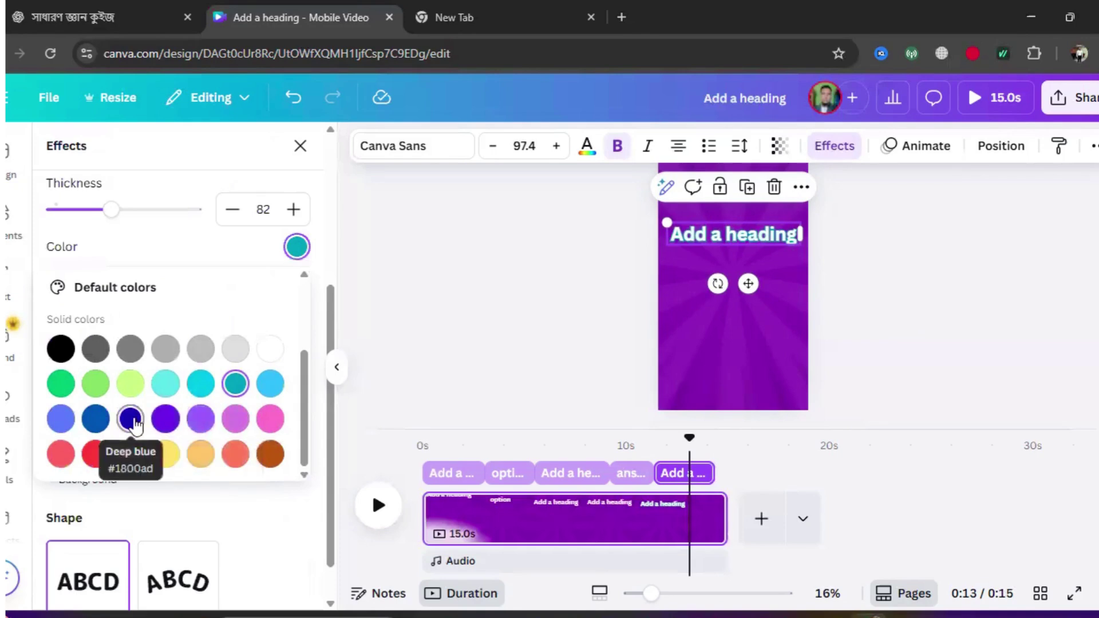
scroll(172, 395, up, 2)
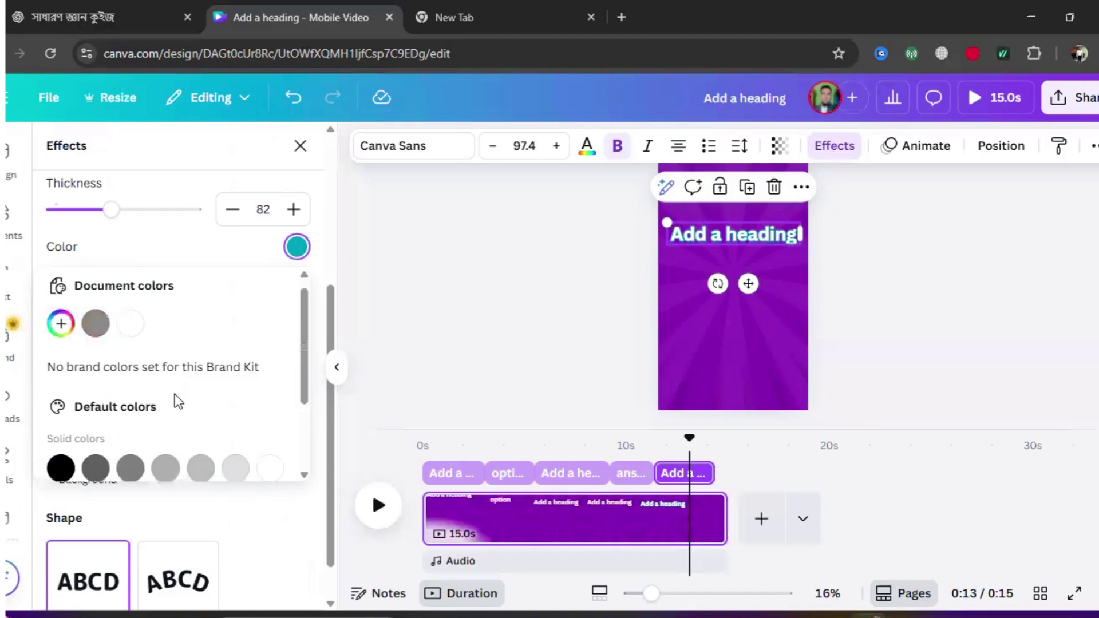
scroll(174, 394, down, 2)
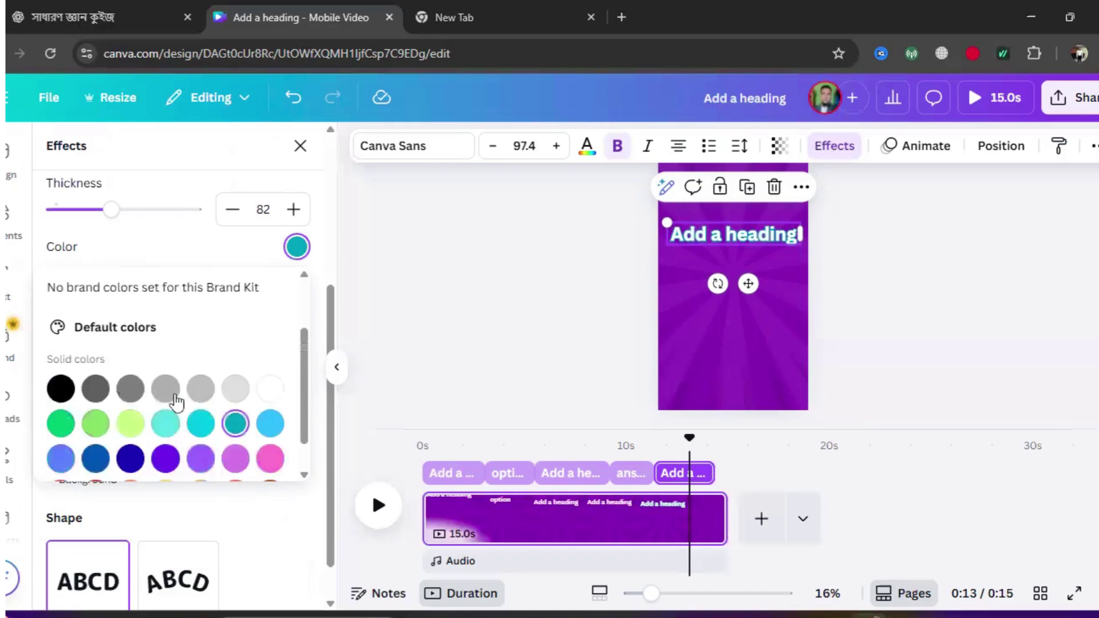
click(130, 459)
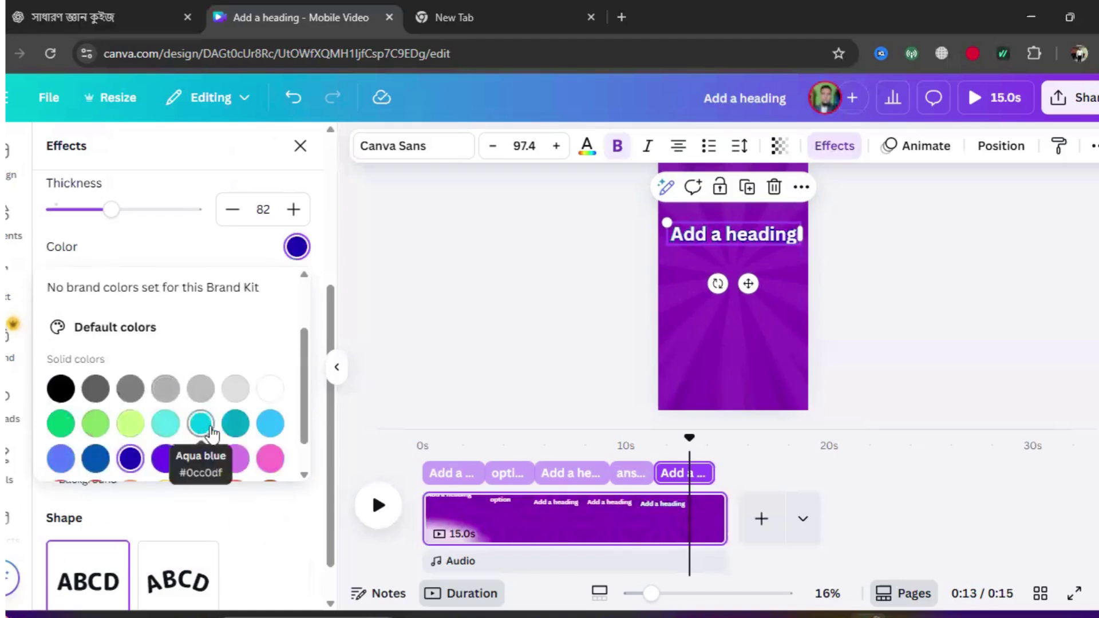
click(235, 424)
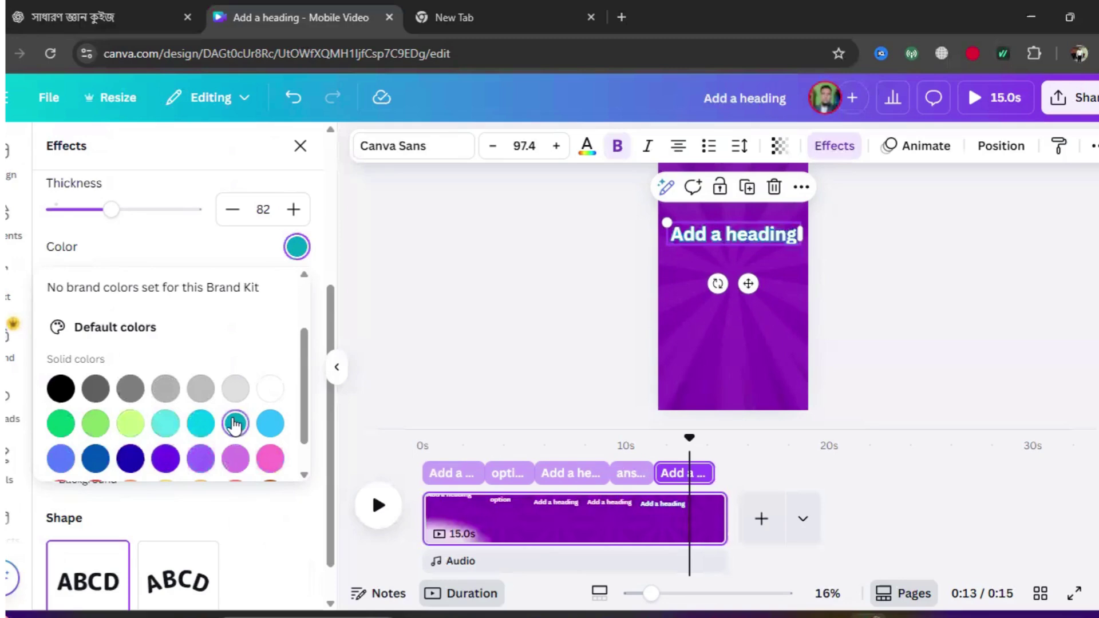
click(545, 346)
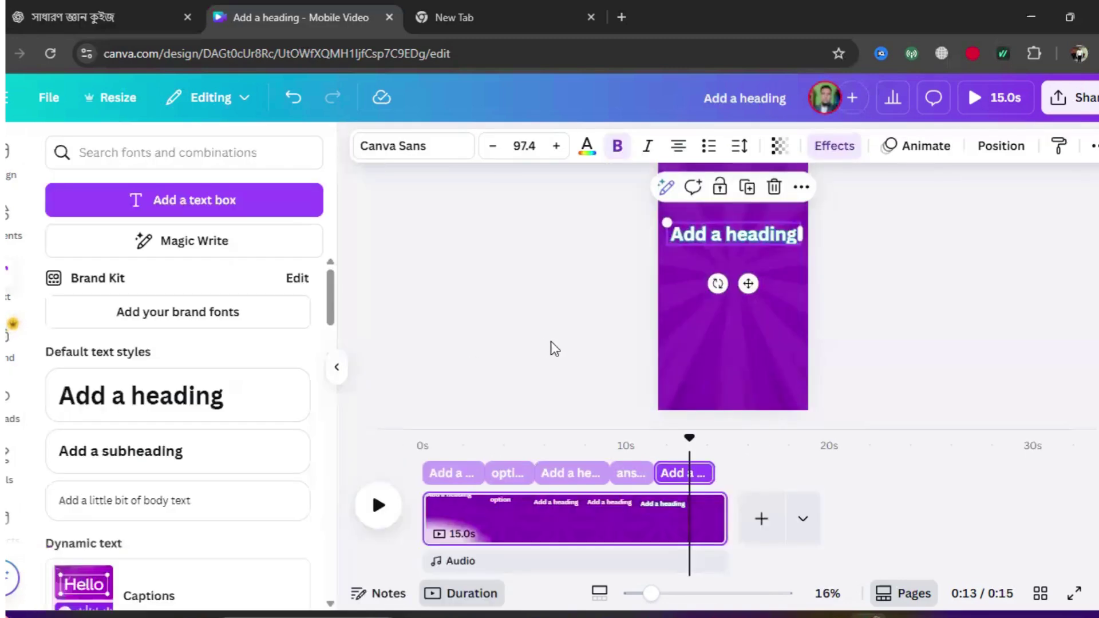
Change the "answer" text to "answer ?", make it bold and enlarge it to about size 108
click(621, 473)
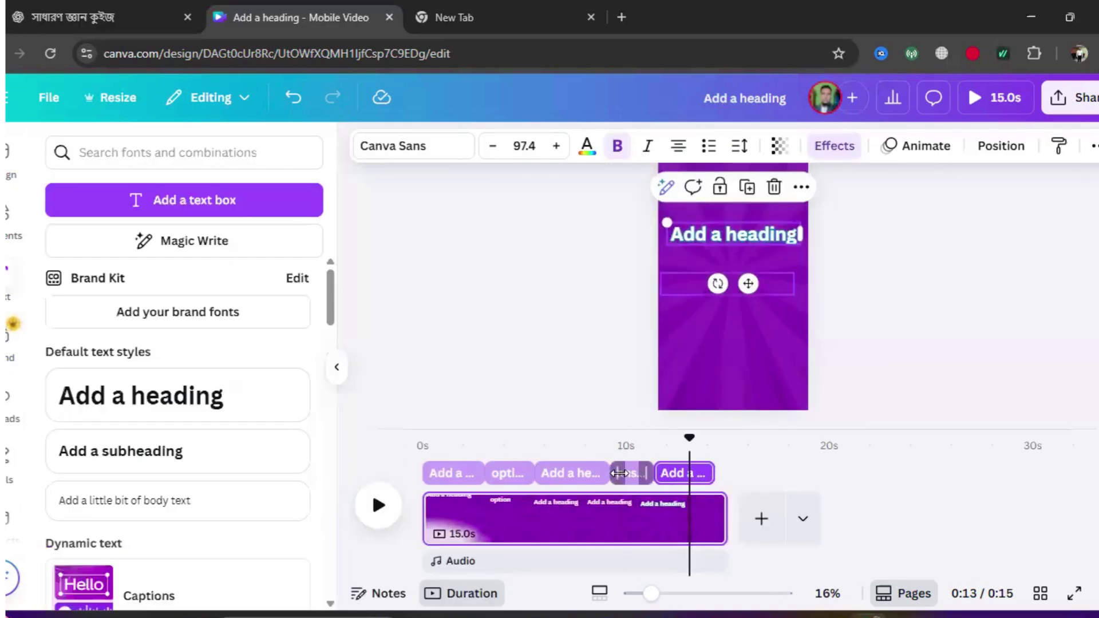
click(758, 284)
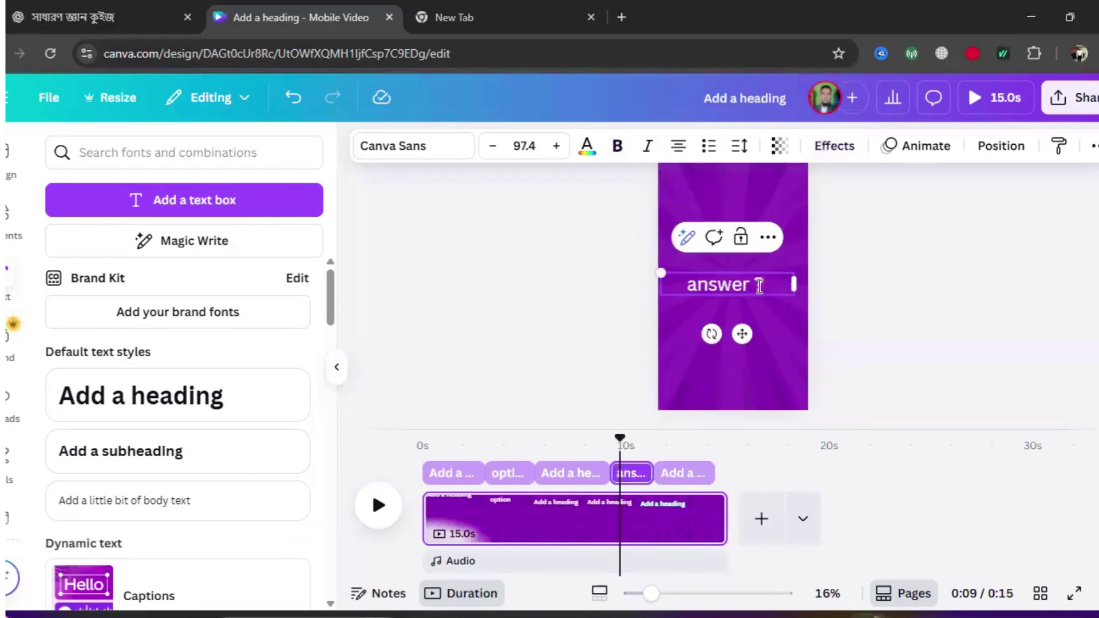
text(?)
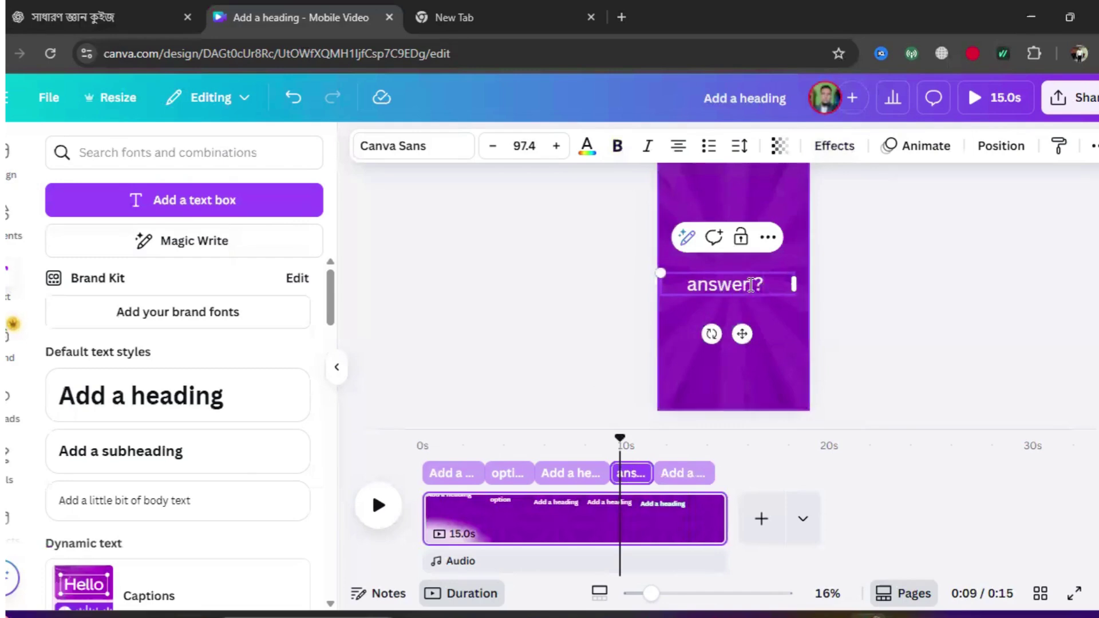
drag(686, 285, 768, 284)
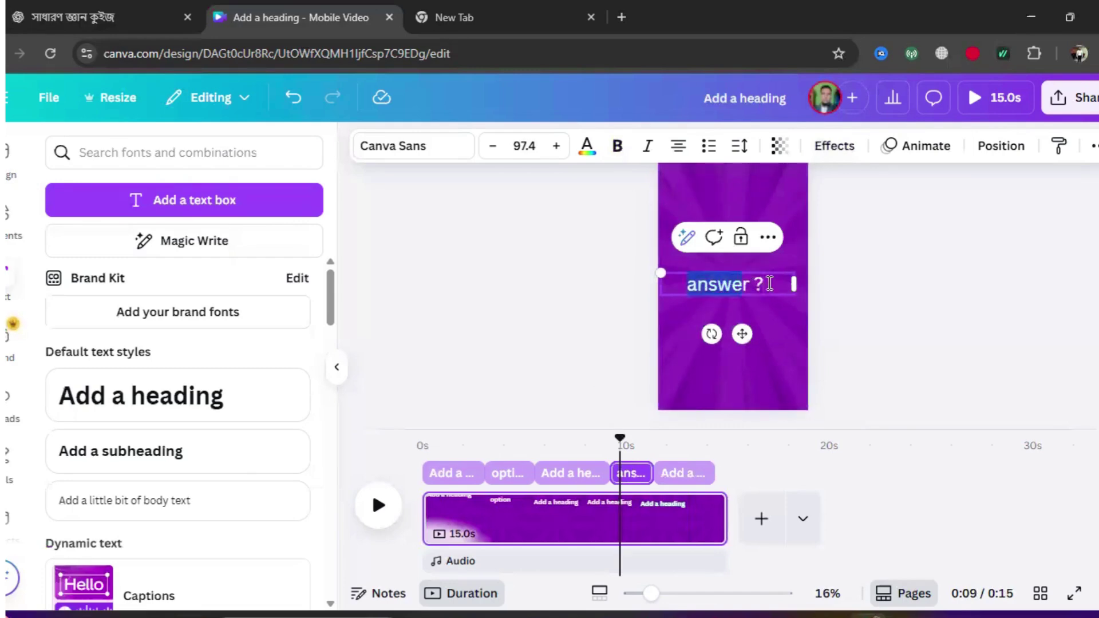
click(618, 146)
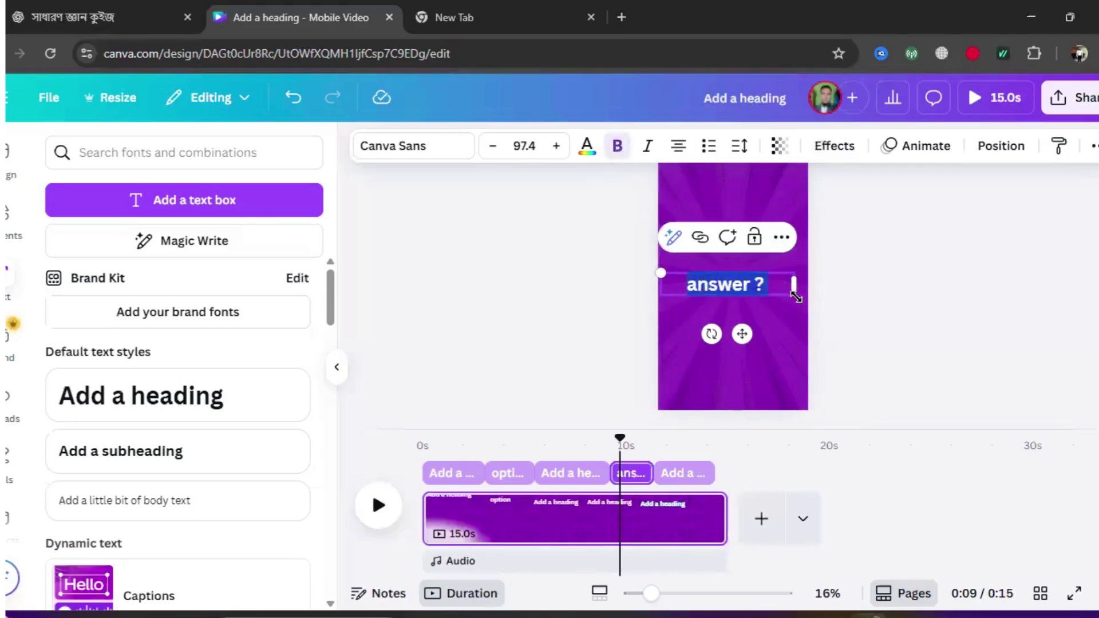
drag(796, 297, 810, 308)
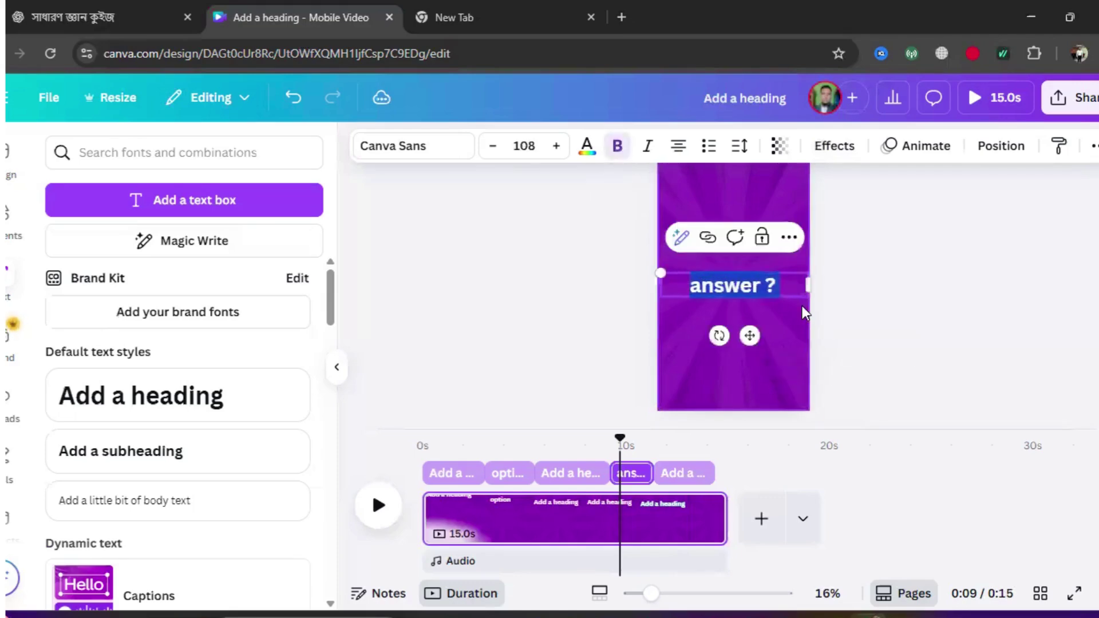
click(902, 307)
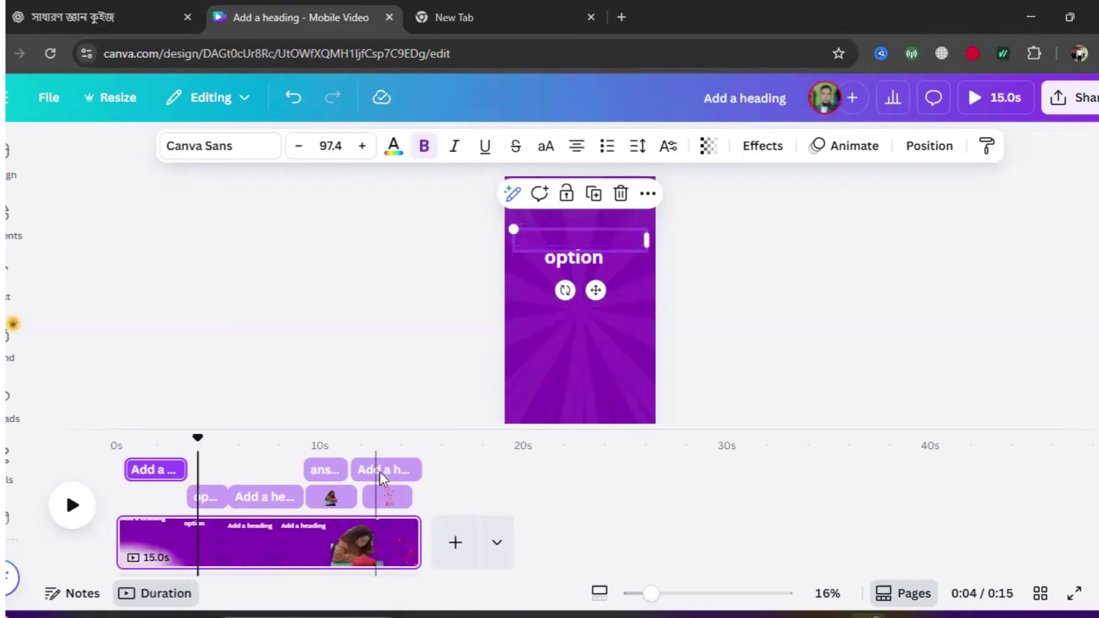
Duplicate the 15-second quiz page twice to make three identical pages
click(265, 549)
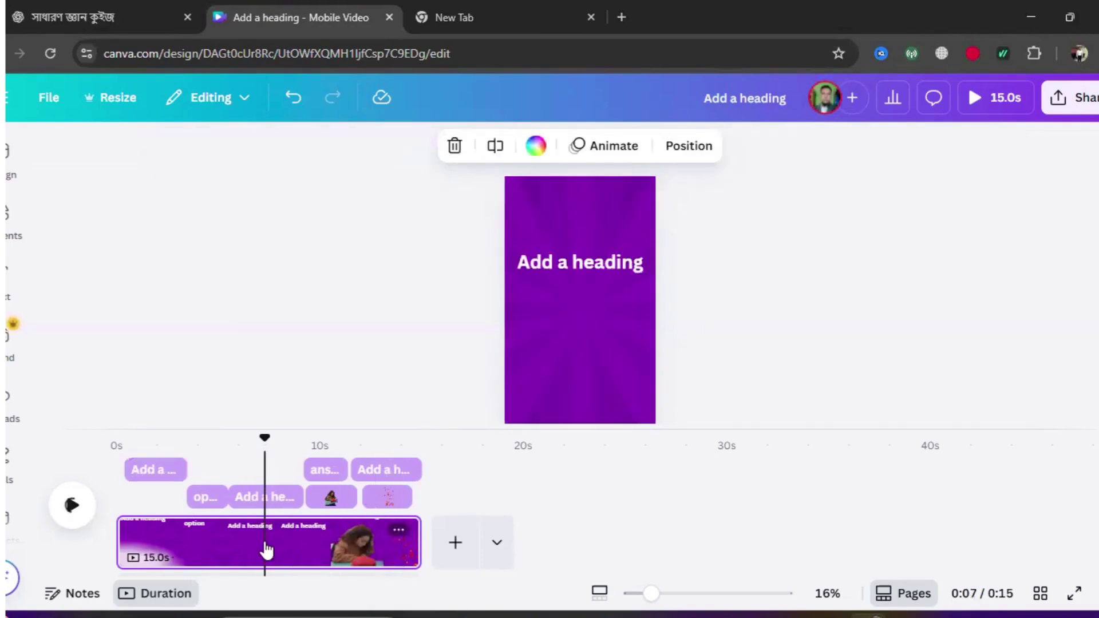
right_click(291, 545)
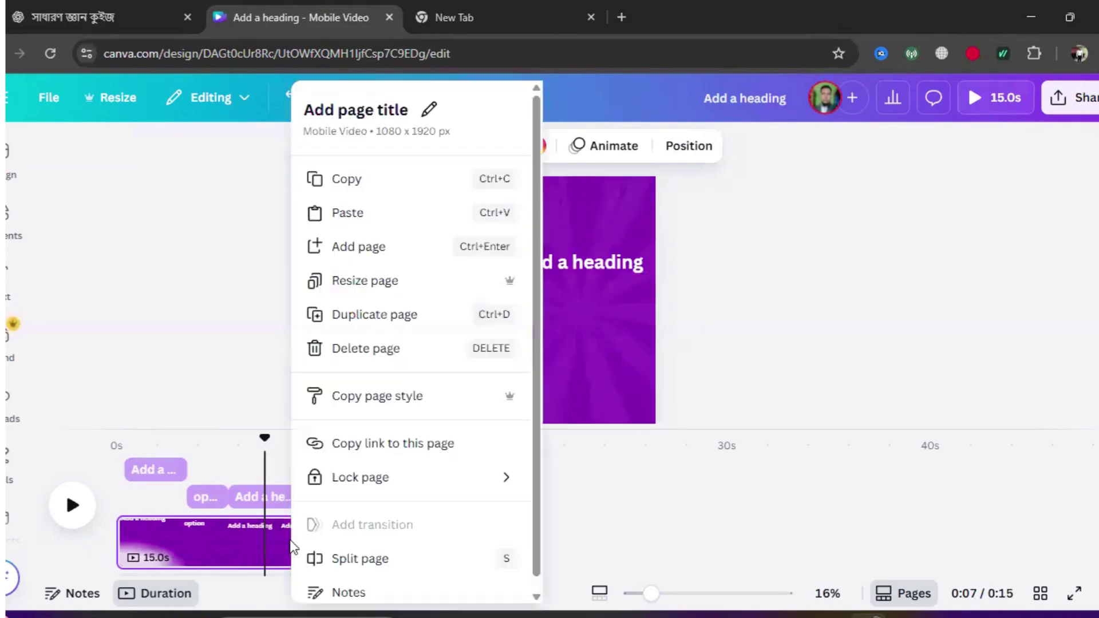
click(353, 314)
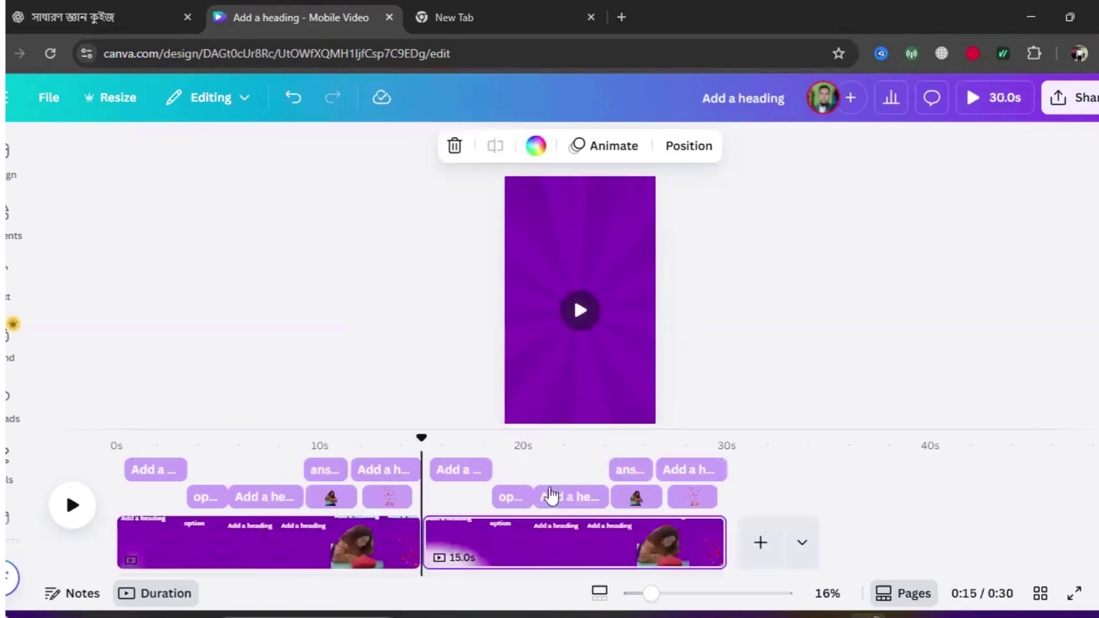
right_click(512, 538)
click(608, 318)
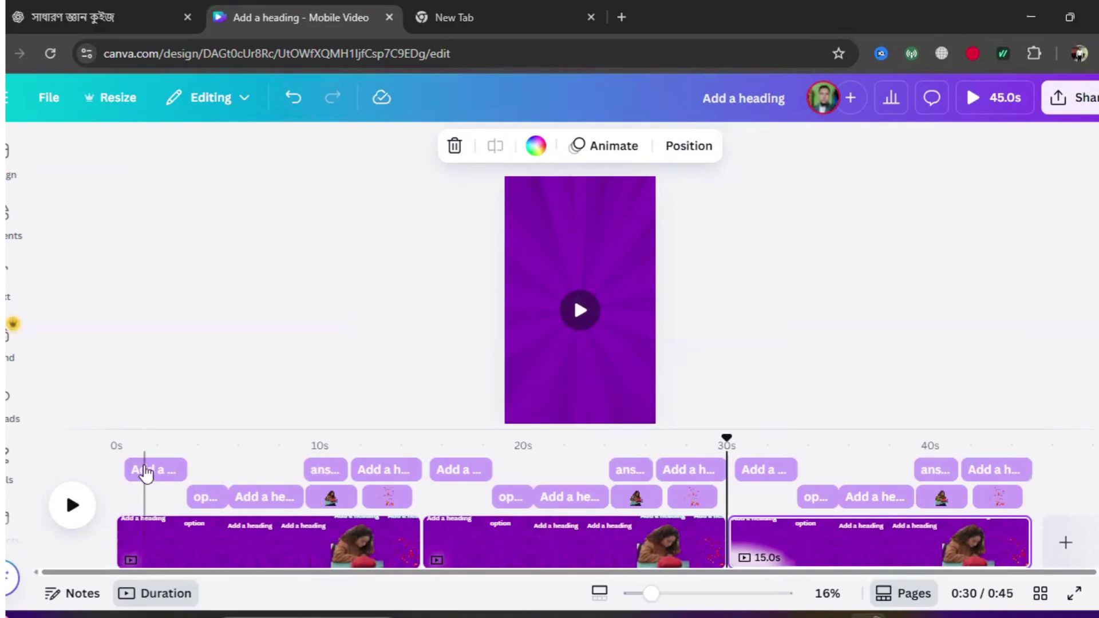
Review the first page's text placeholders one by one, from the opening heading to the last heading
click(170, 537)
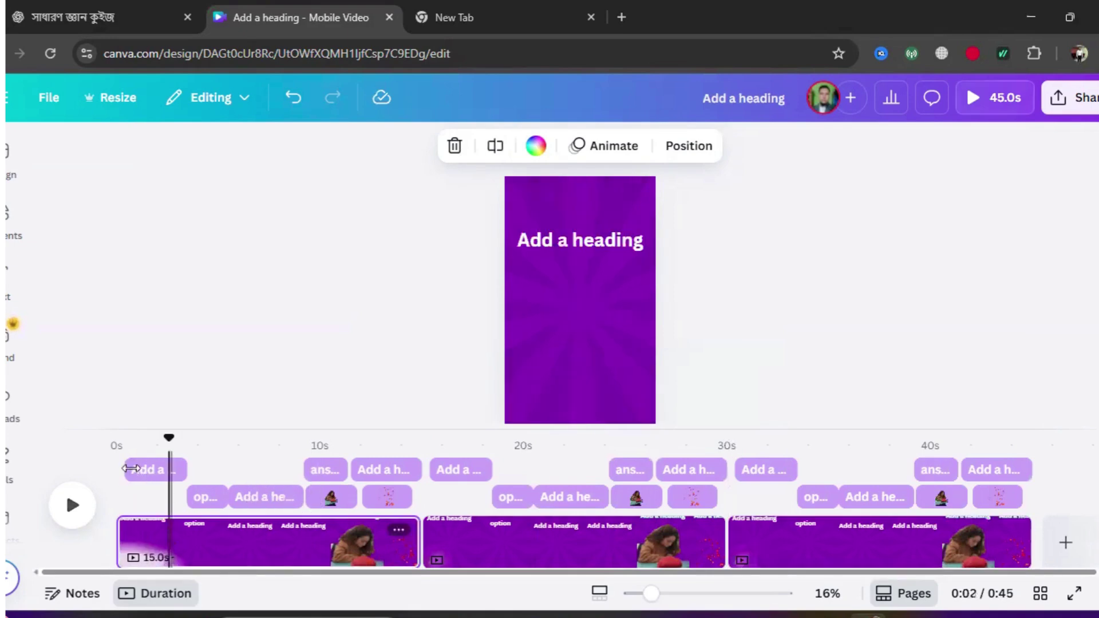
click(149, 473)
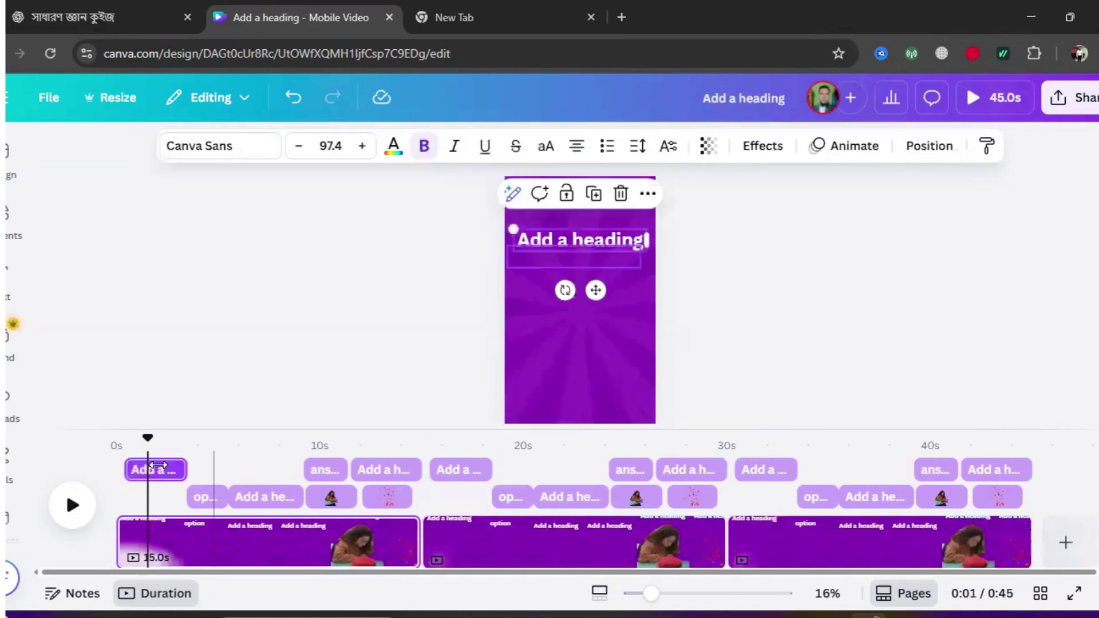
click(214, 497)
click(271, 498)
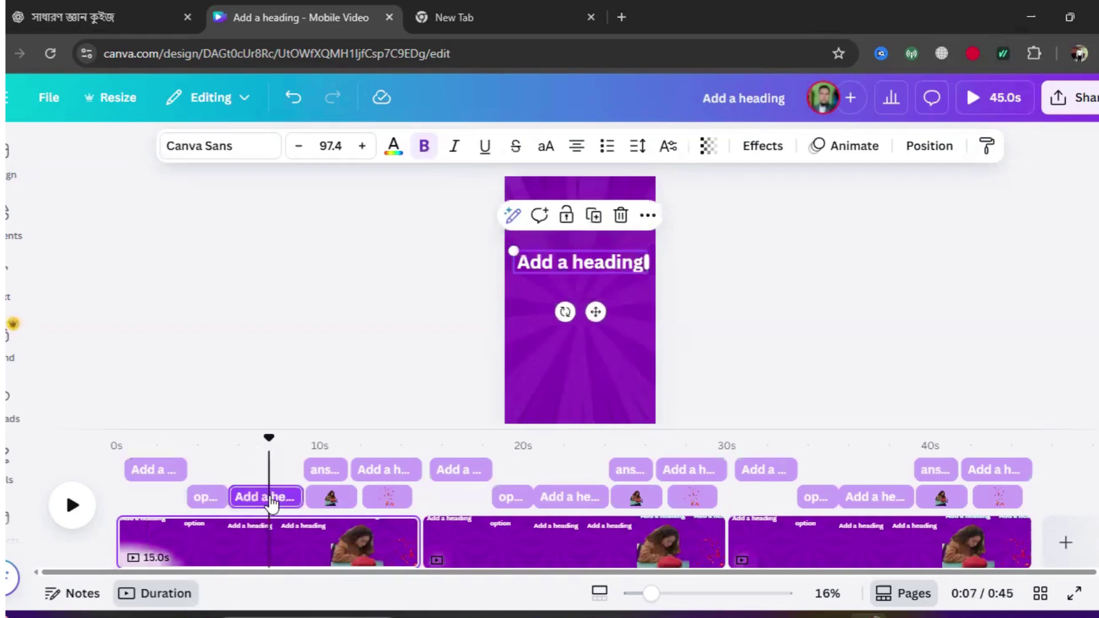
click(325, 472)
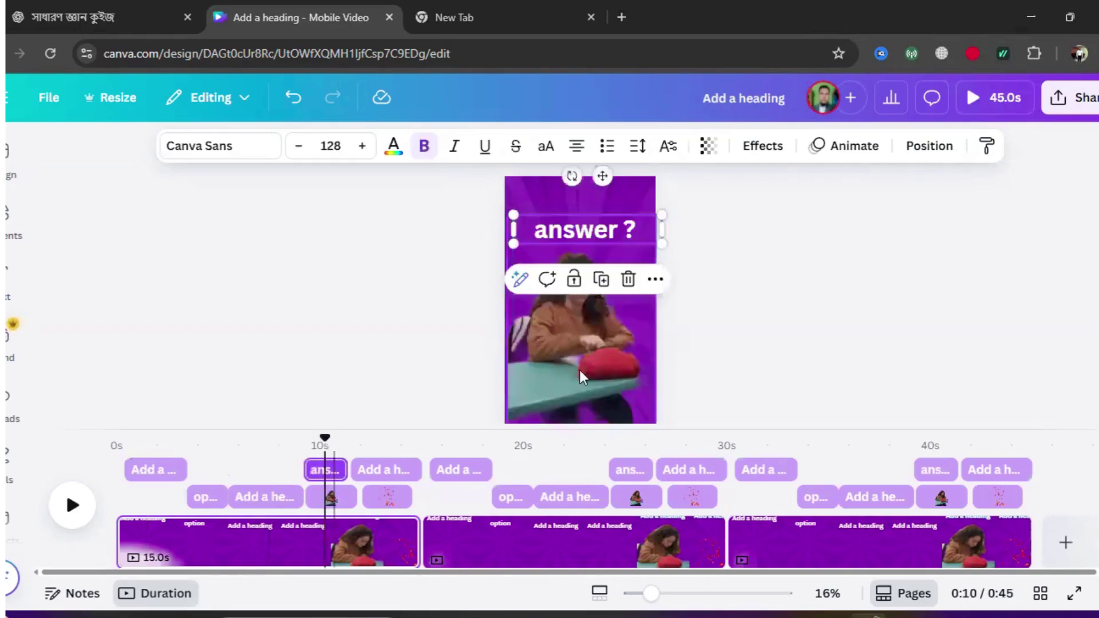
click(386, 478)
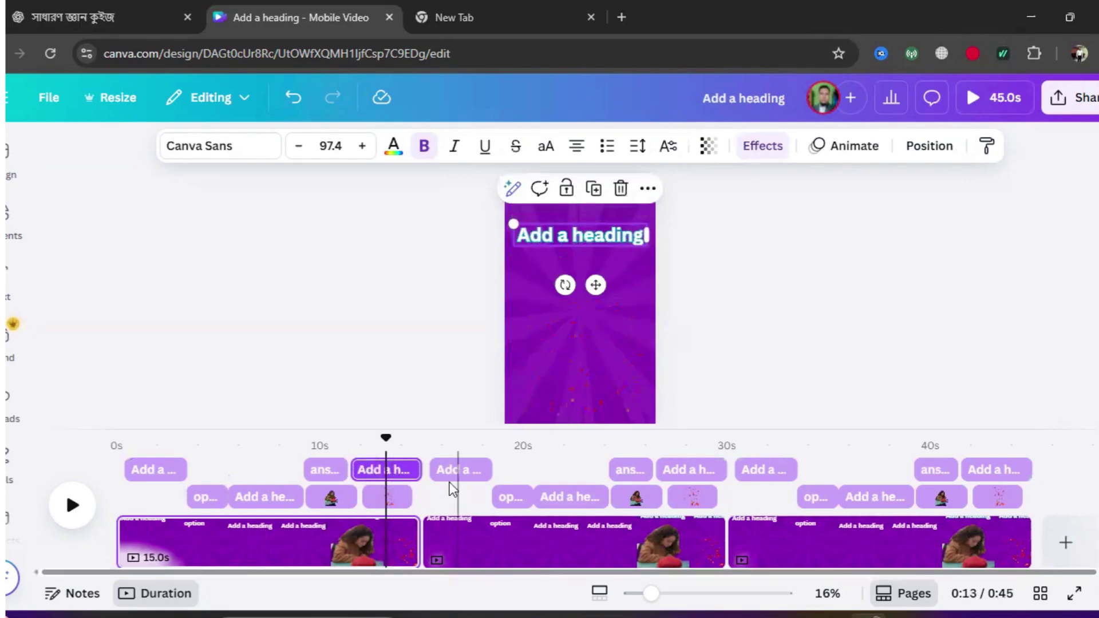
Replace the first page's opening heading with the question "মানুষের দেহে মোট কতটি হাড় থাকে?" copied from the ChatGPT quiz table
click(136, 533)
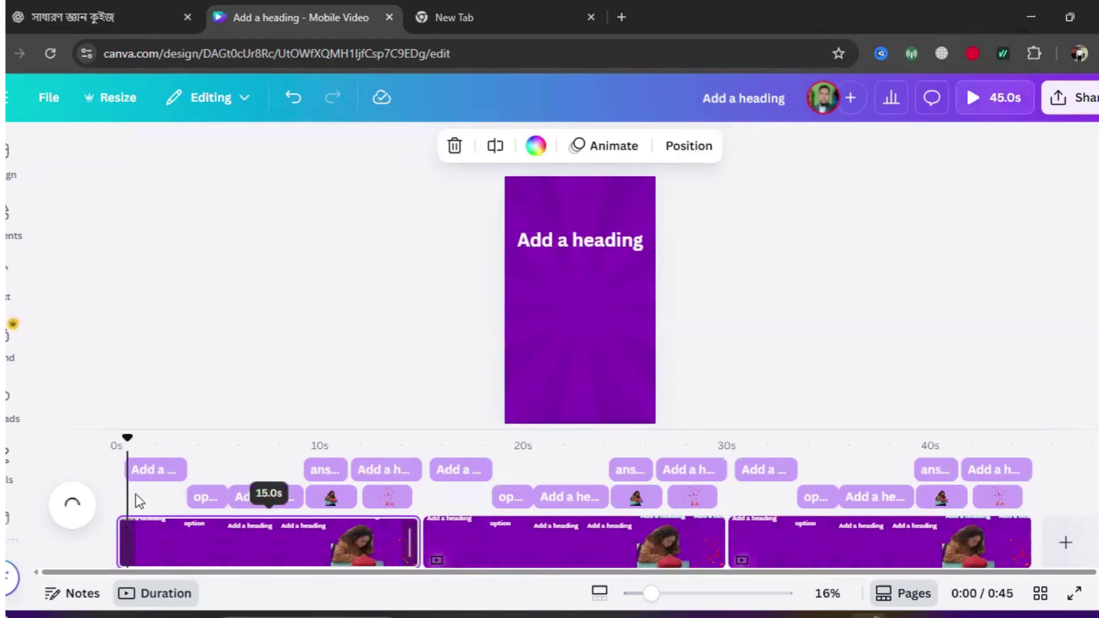
click(146, 473)
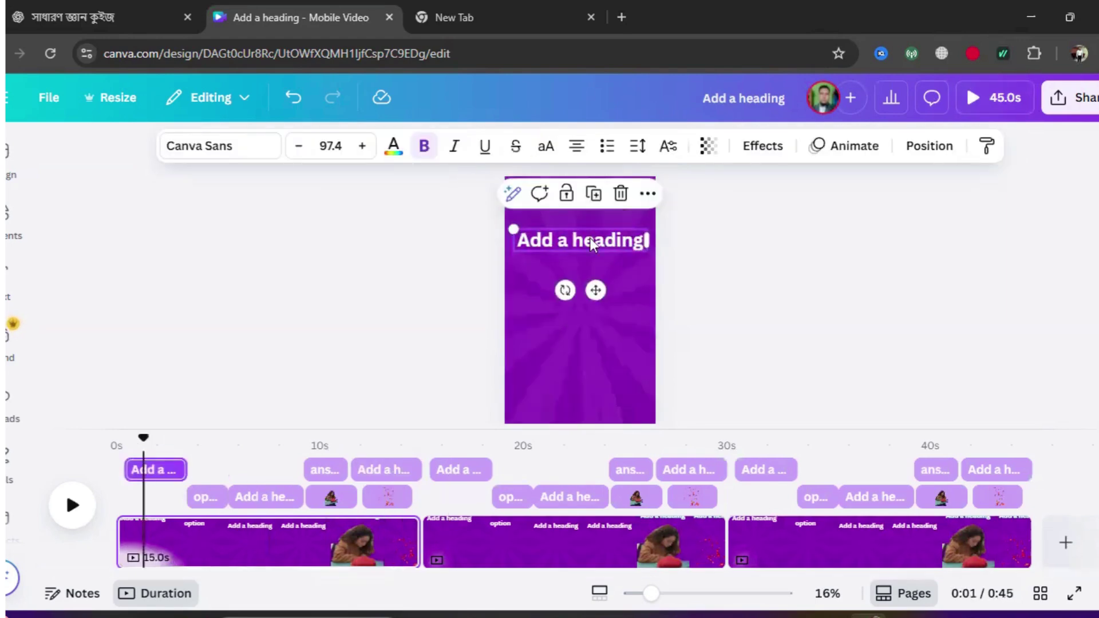
click(109, 18)
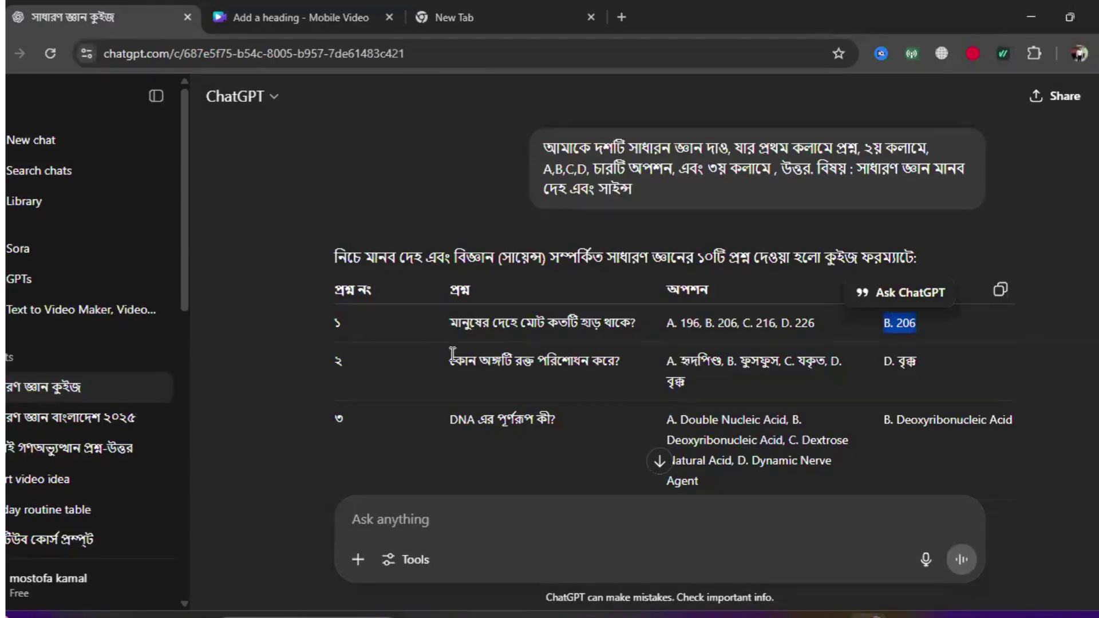
drag(450, 323, 638, 331)
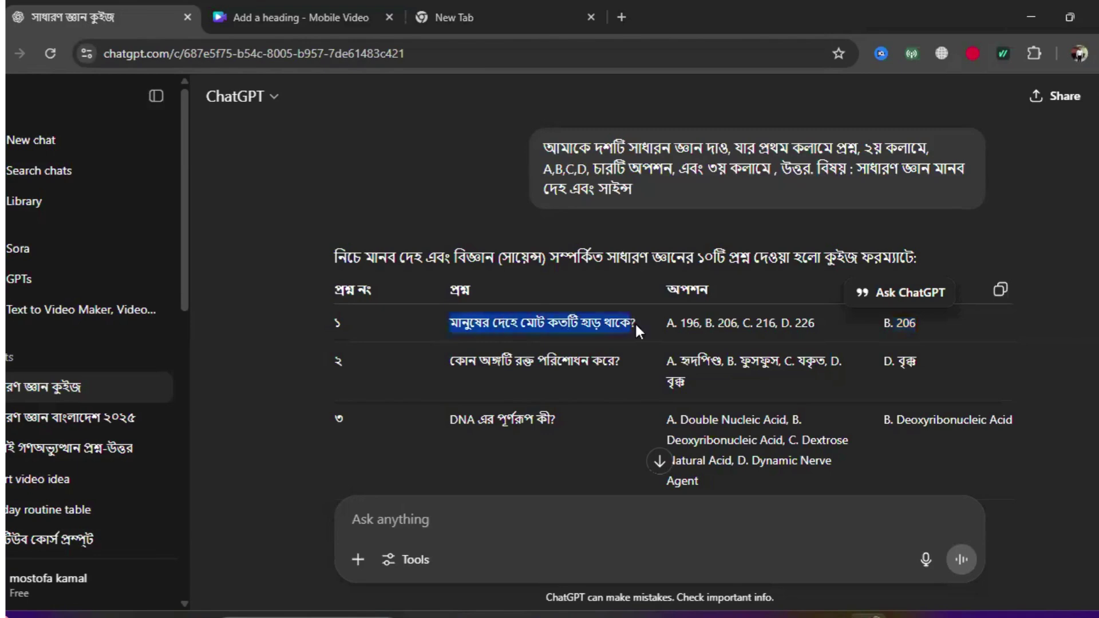
right_click(602, 330)
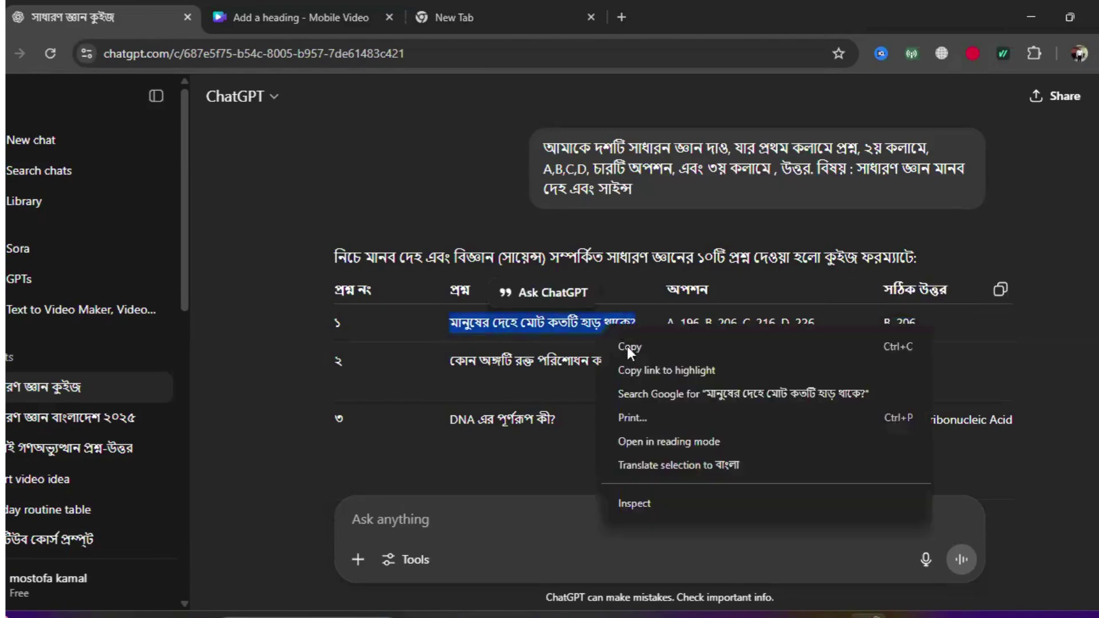
click(627, 346)
click(311, 9)
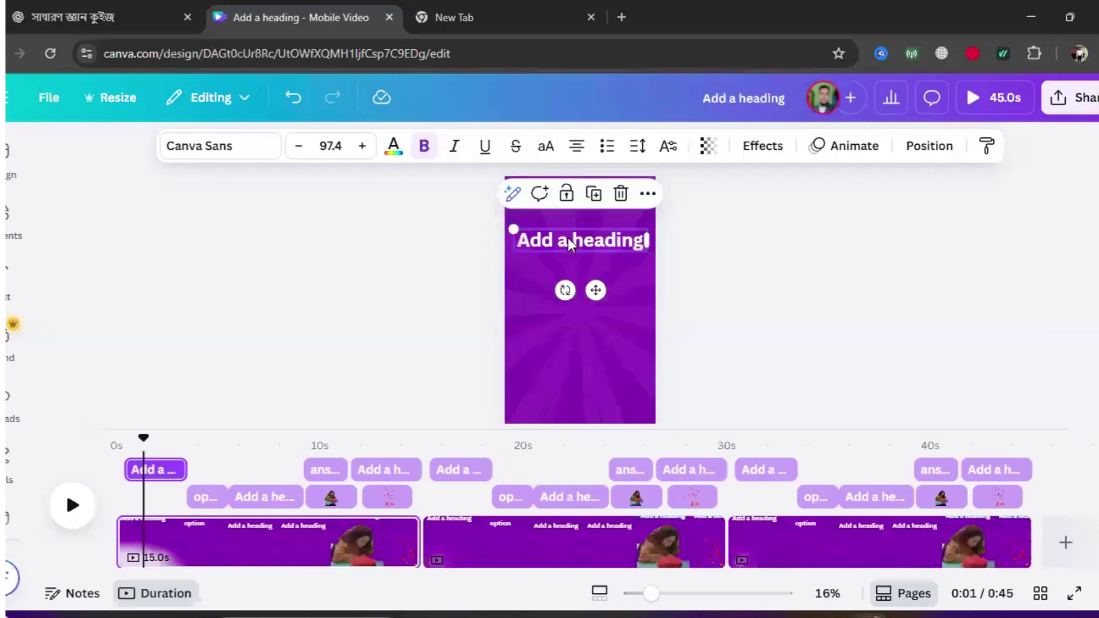
key(ctrl+a)
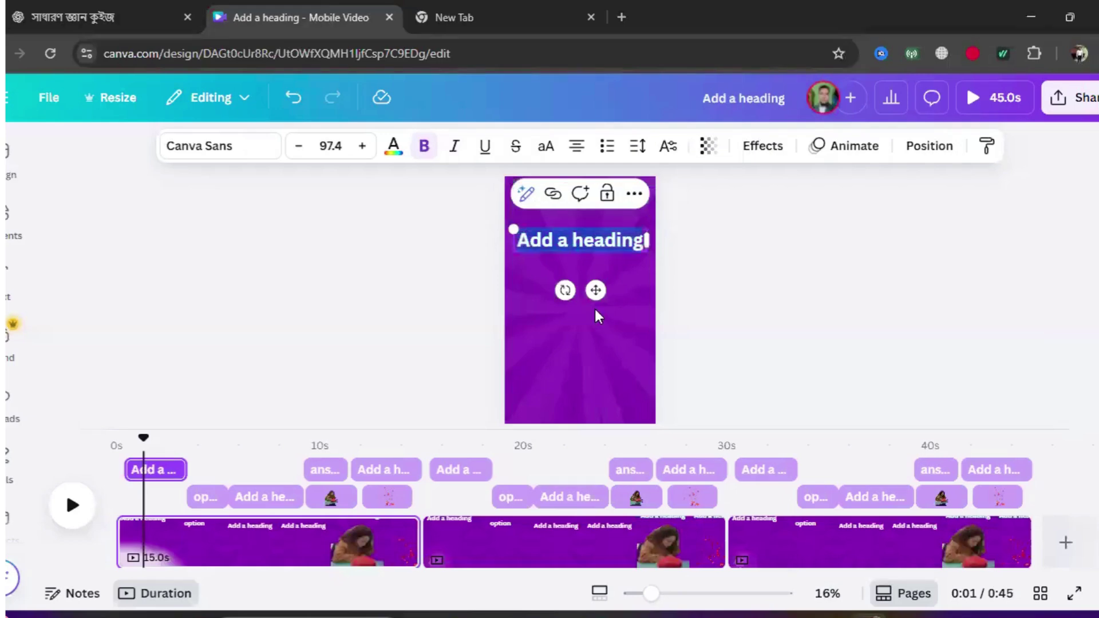
key(ctrl+v)
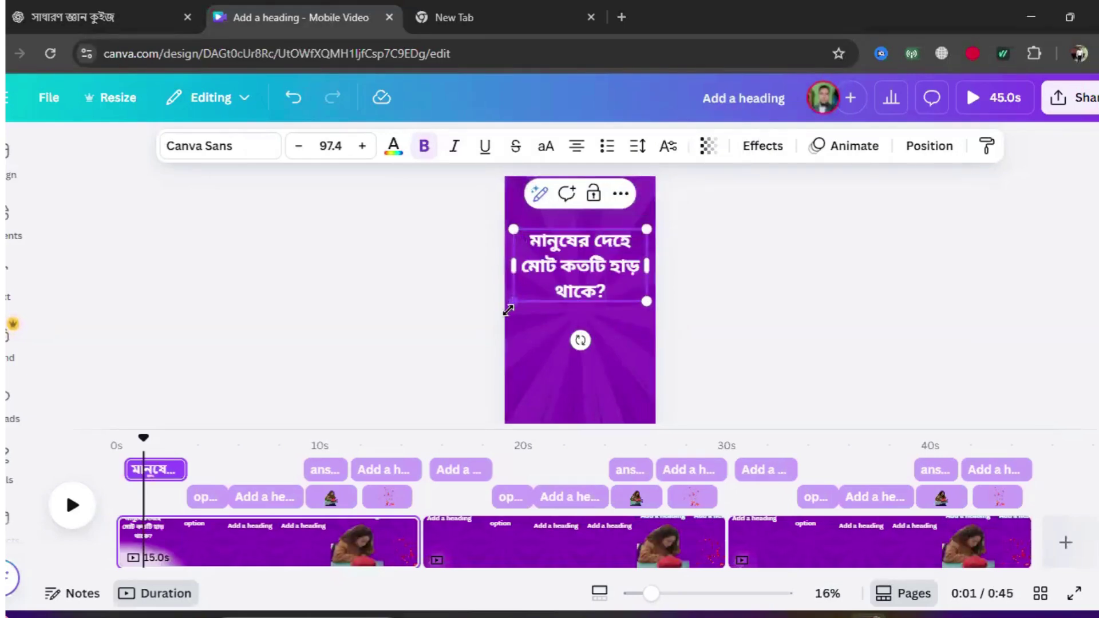
Enlarge the first page's question text to about size 108 so it spans the page width
drag(508, 309, 503, 314)
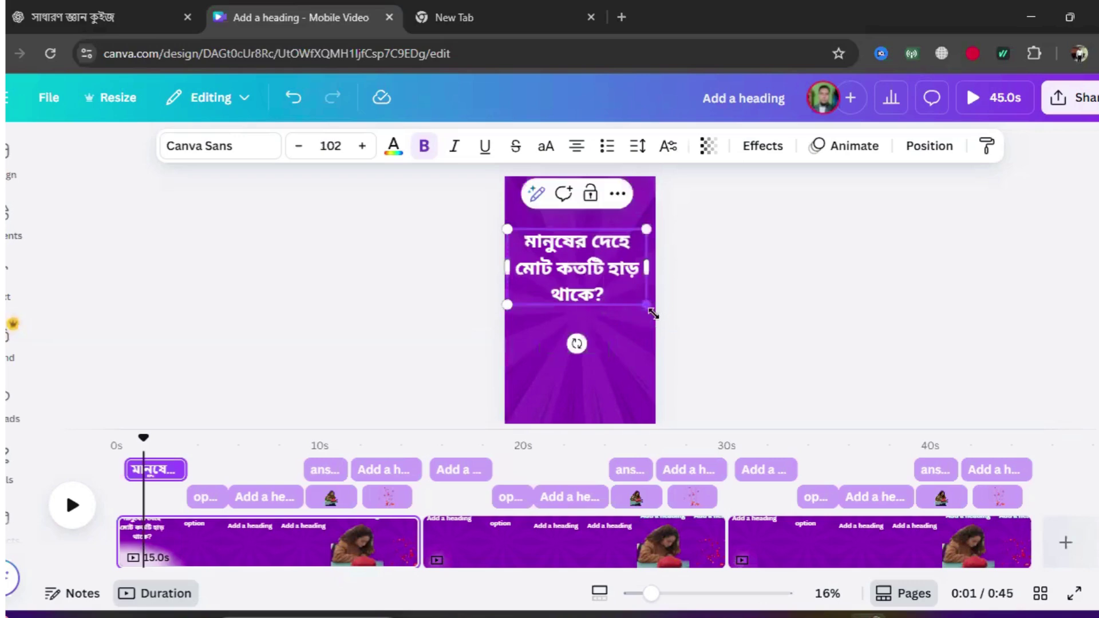
drag(653, 314, 656, 310)
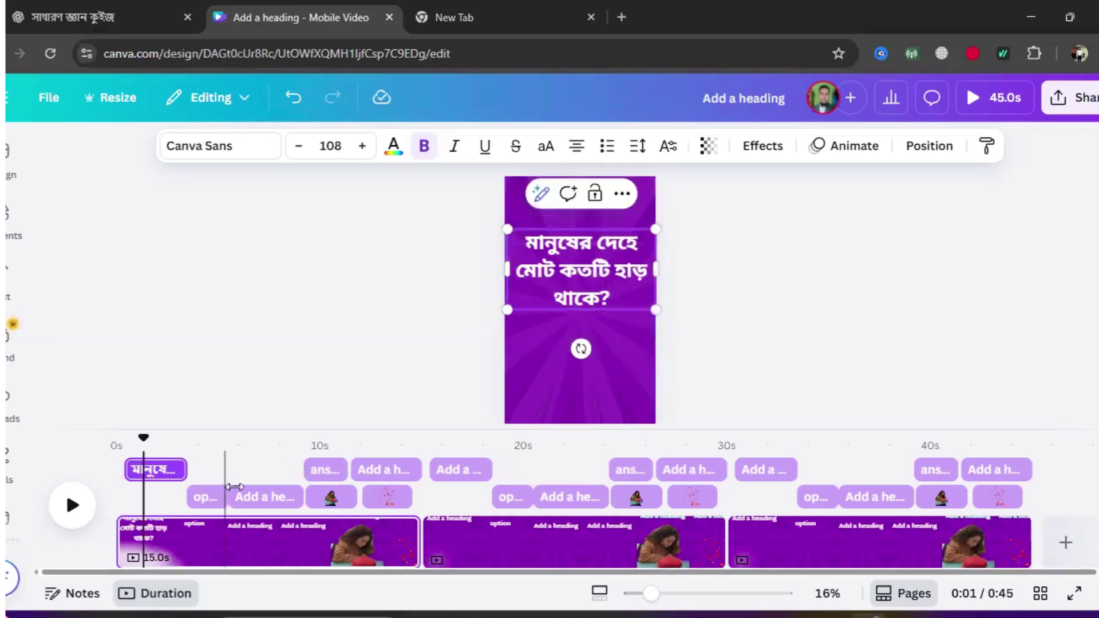
Replace the first page's options heading with "A. 196, B. 206, C. 216, D. 226" copied from the ChatGPT table and enlarge it to about size 108
click(253, 499)
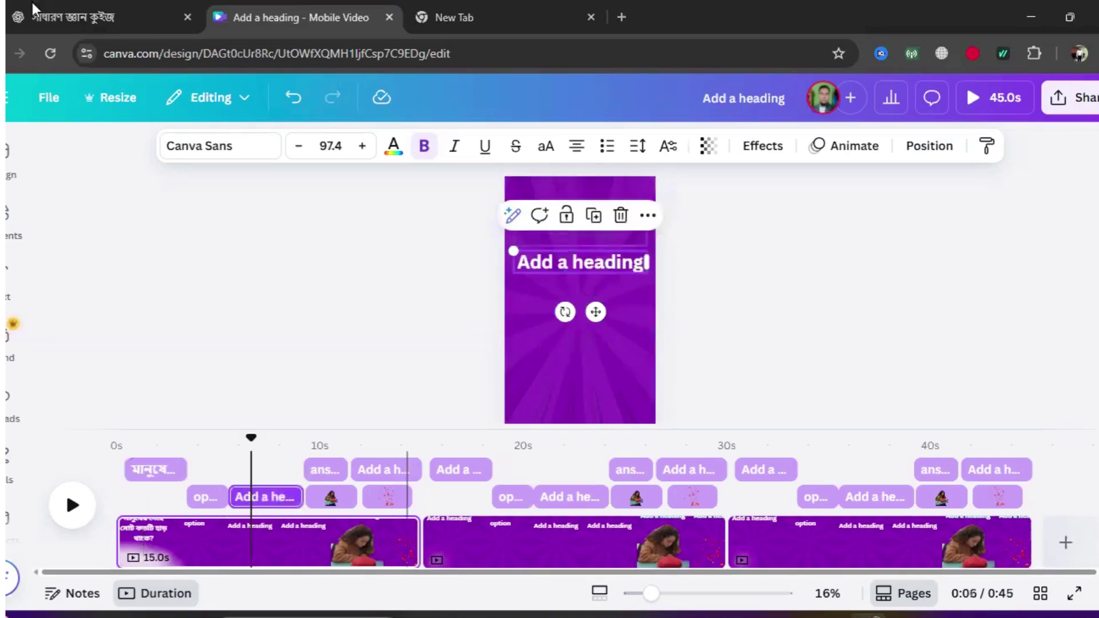
click(56, 12)
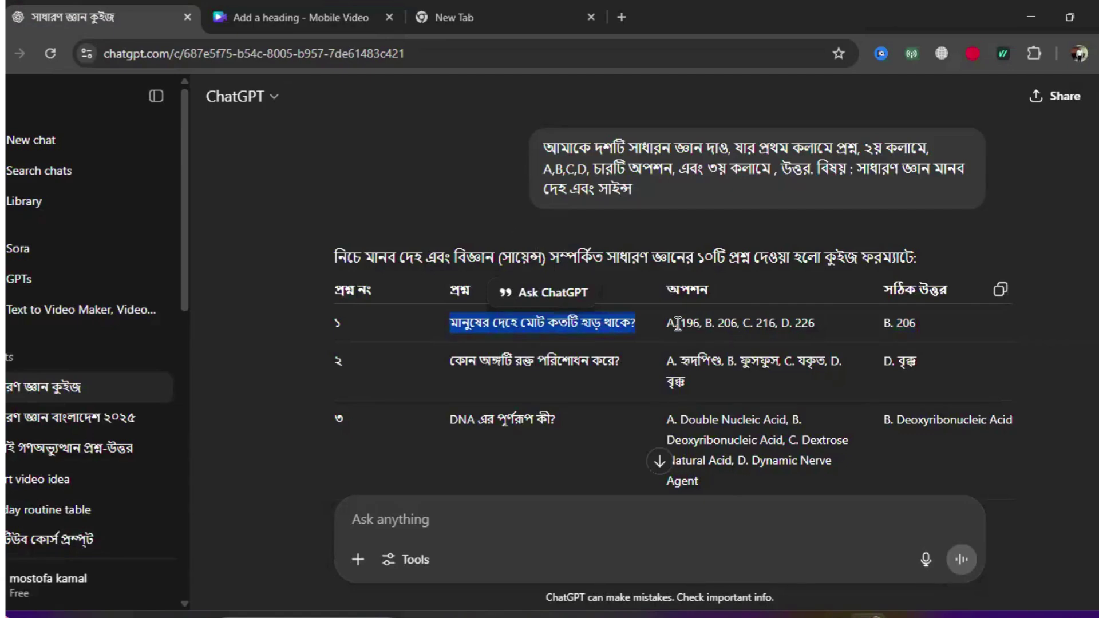
drag(666, 324, 818, 326)
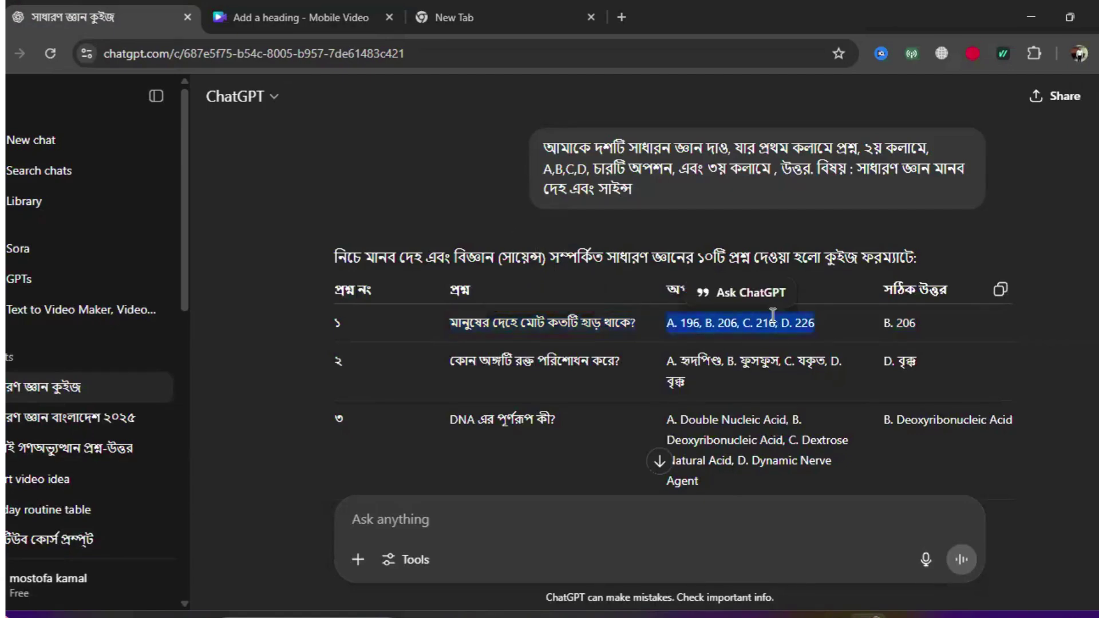
right_click(772, 316)
click(806, 340)
click(292, 18)
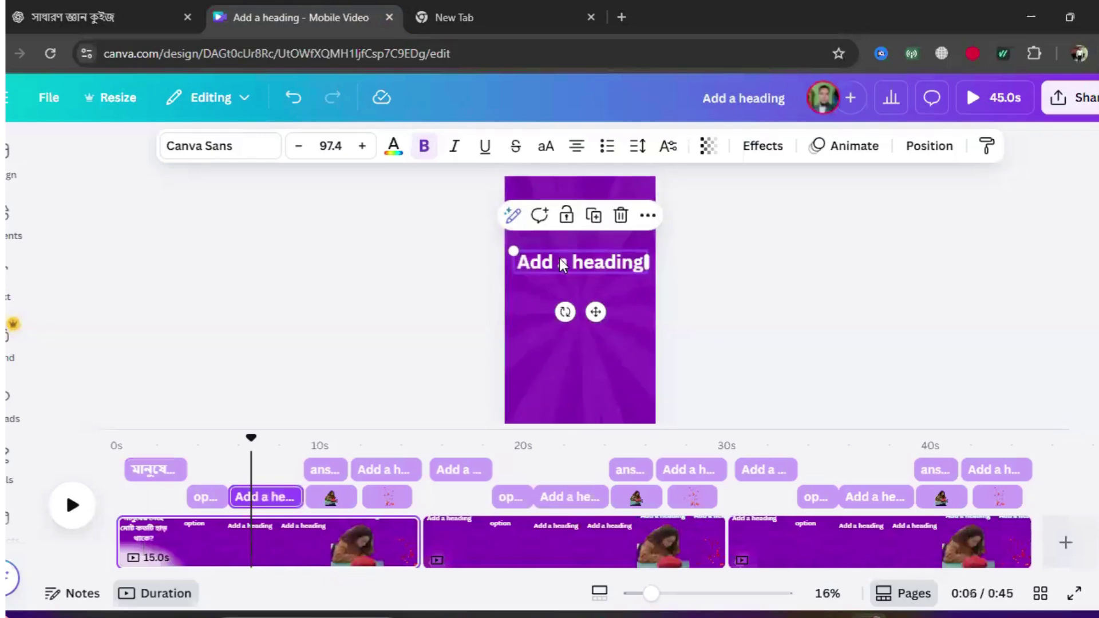
right_click(559, 261)
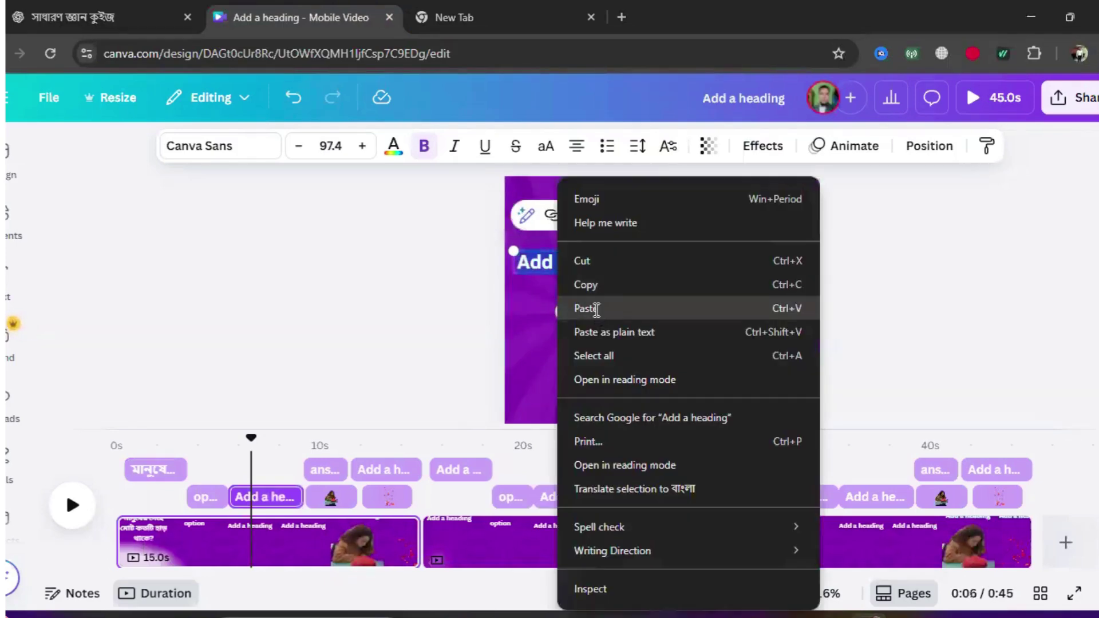
click(595, 310)
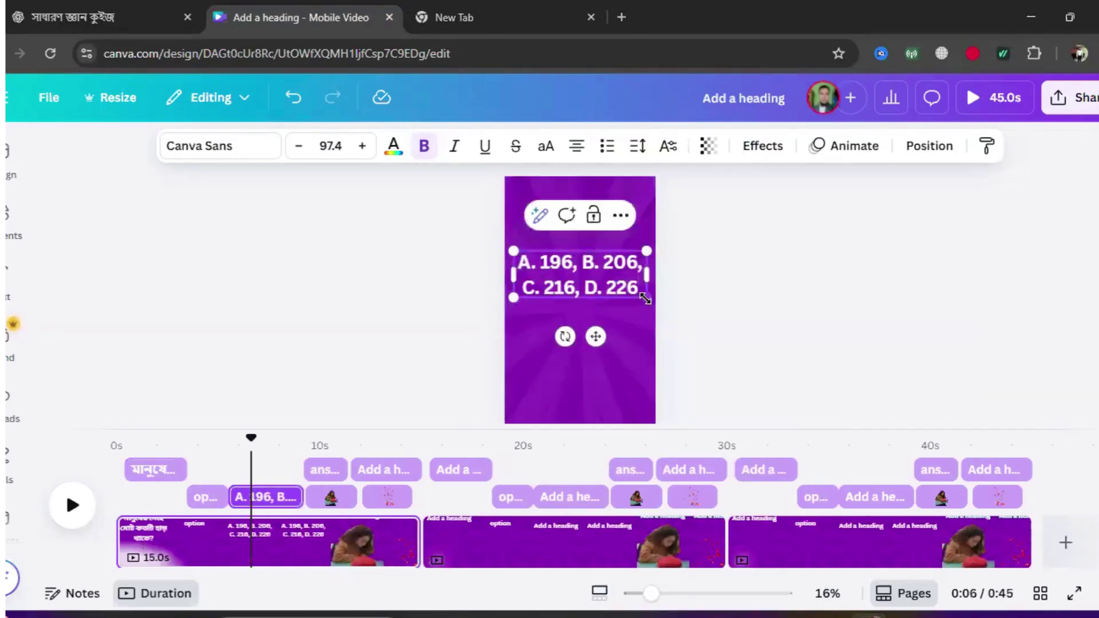
drag(646, 298, 657, 302)
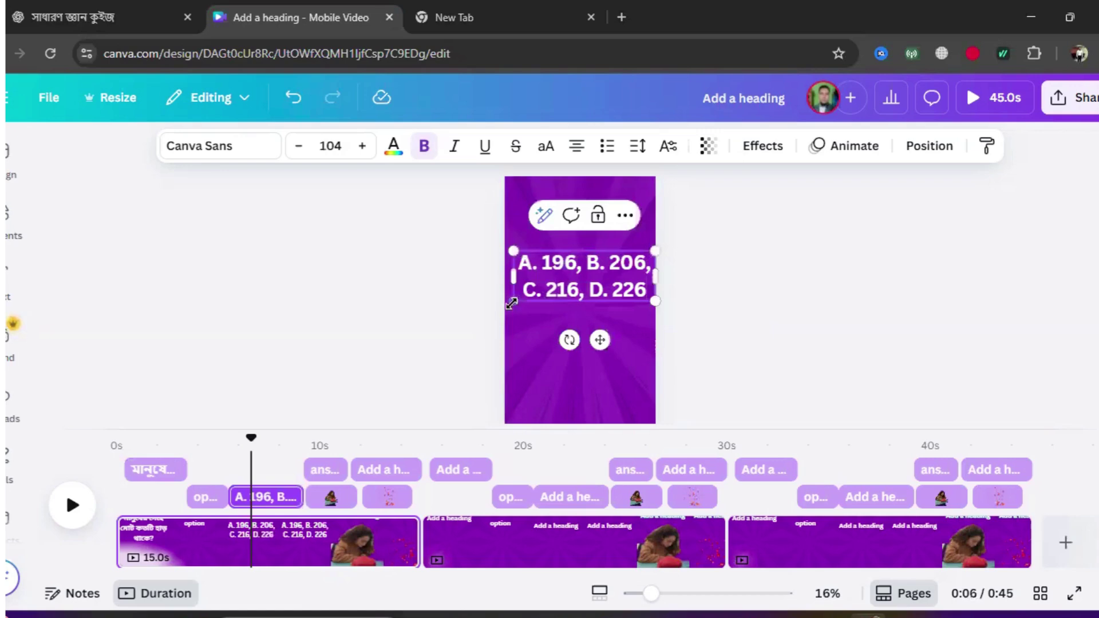
drag(514, 300, 508, 308)
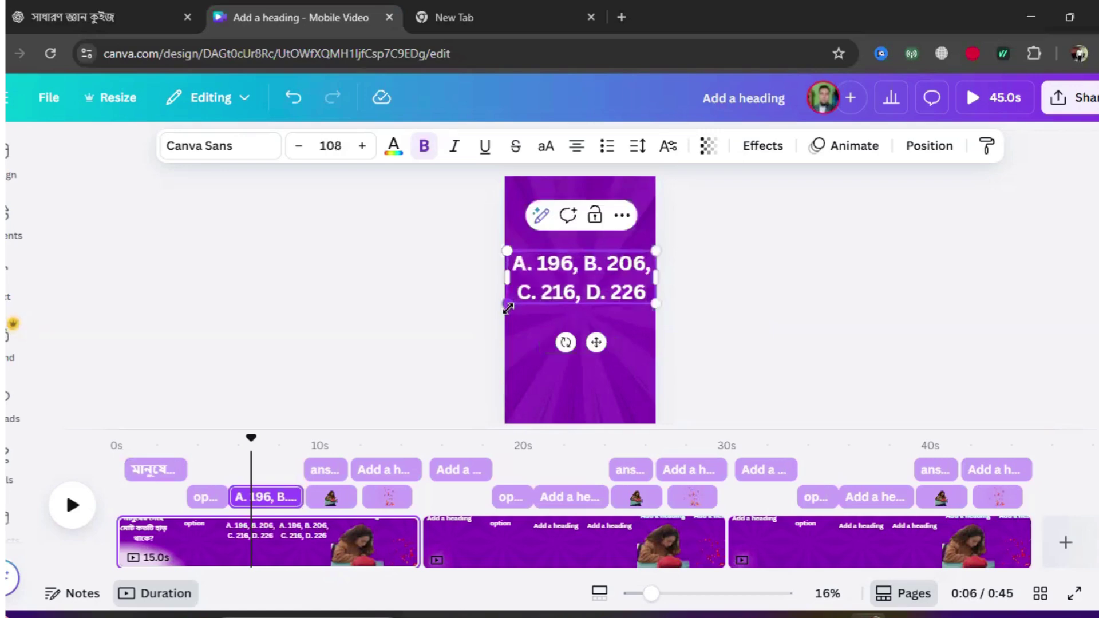
Replace the first page's last heading with the answer "B. 206" copied from the ChatGPT table, and preview the video through that page
click(375, 467)
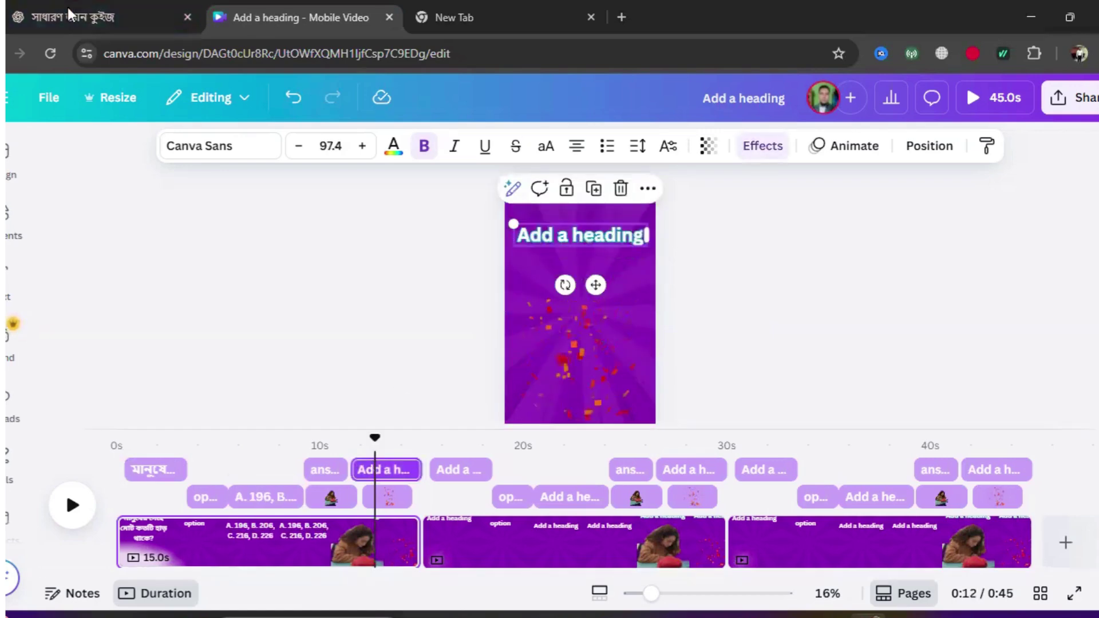
click(143, 10)
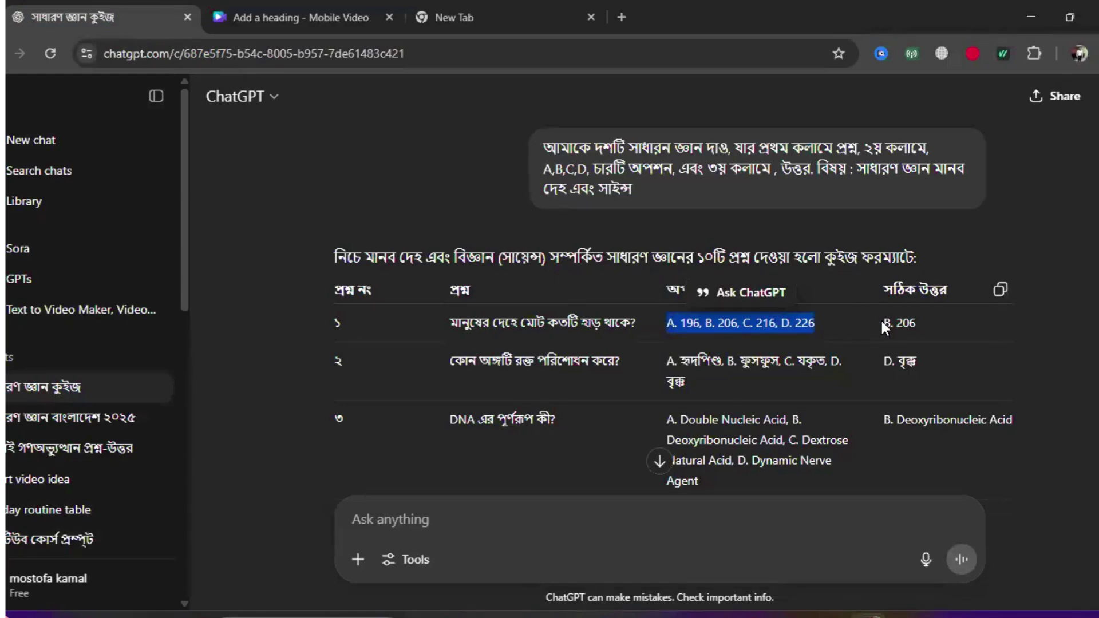
drag(882, 322, 916, 323)
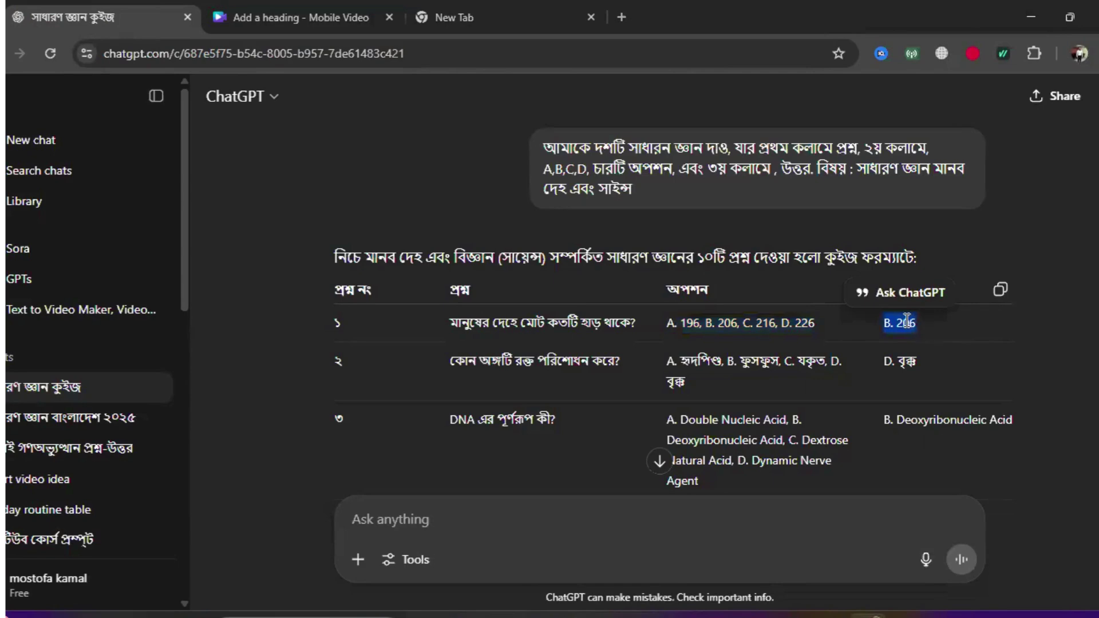
right_click(909, 323)
click(933, 341)
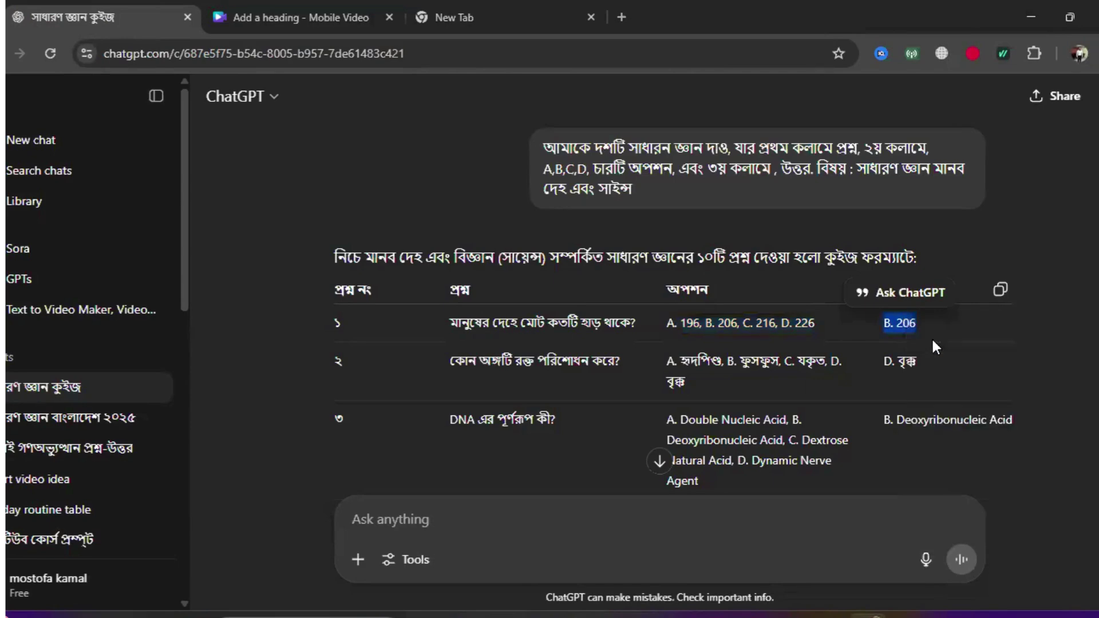
click(315, 10)
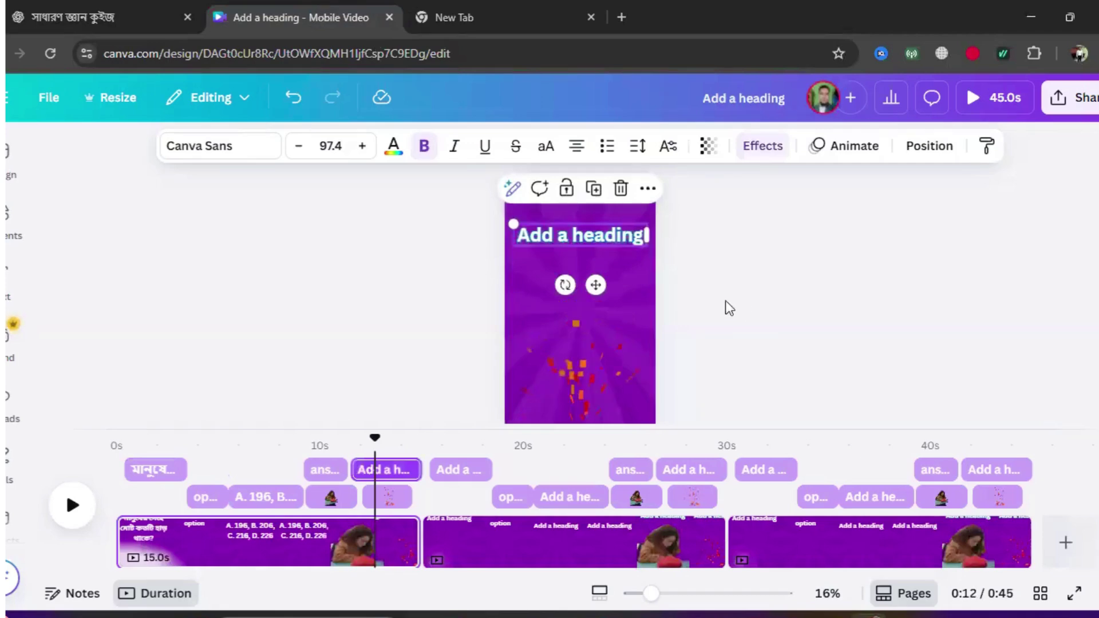
double_click(572, 235)
right_click(566, 236)
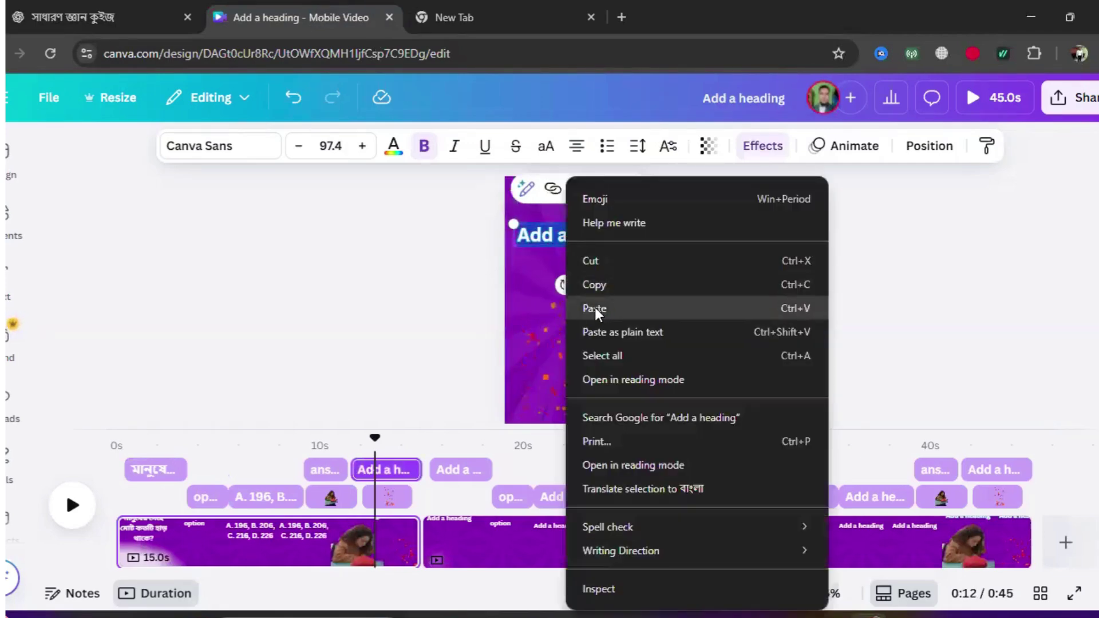
click(596, 308)
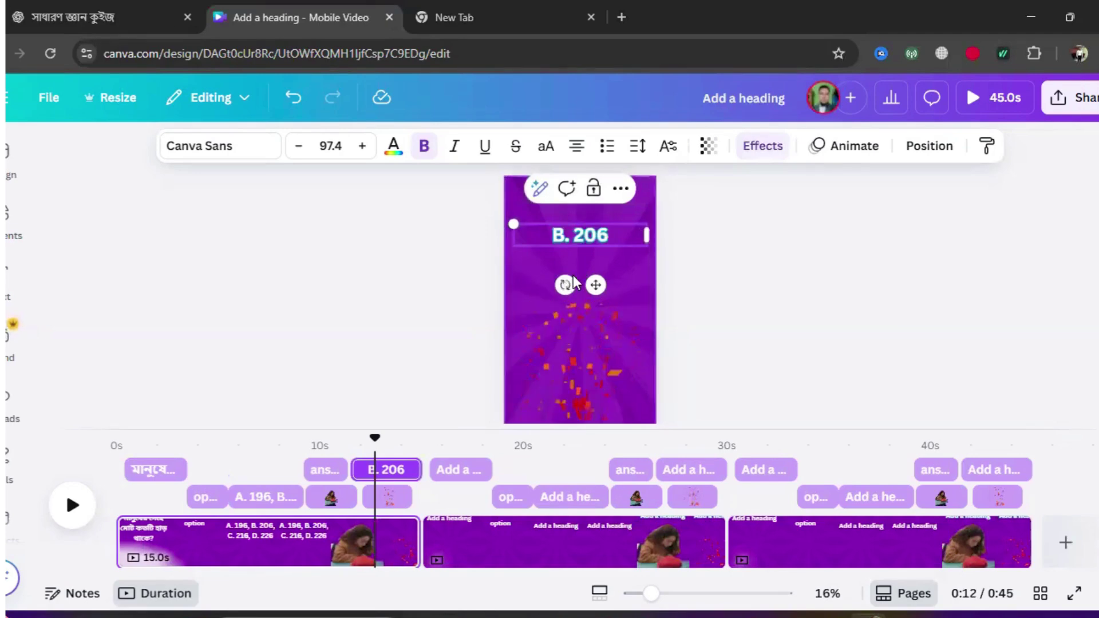
click(971, 100)
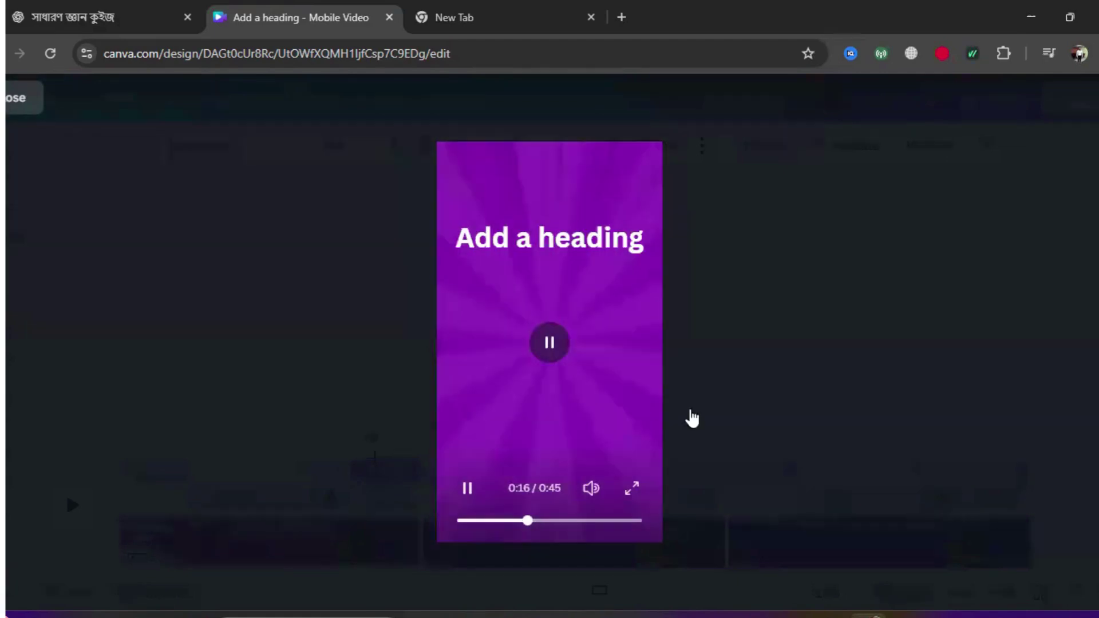
key(Escape)
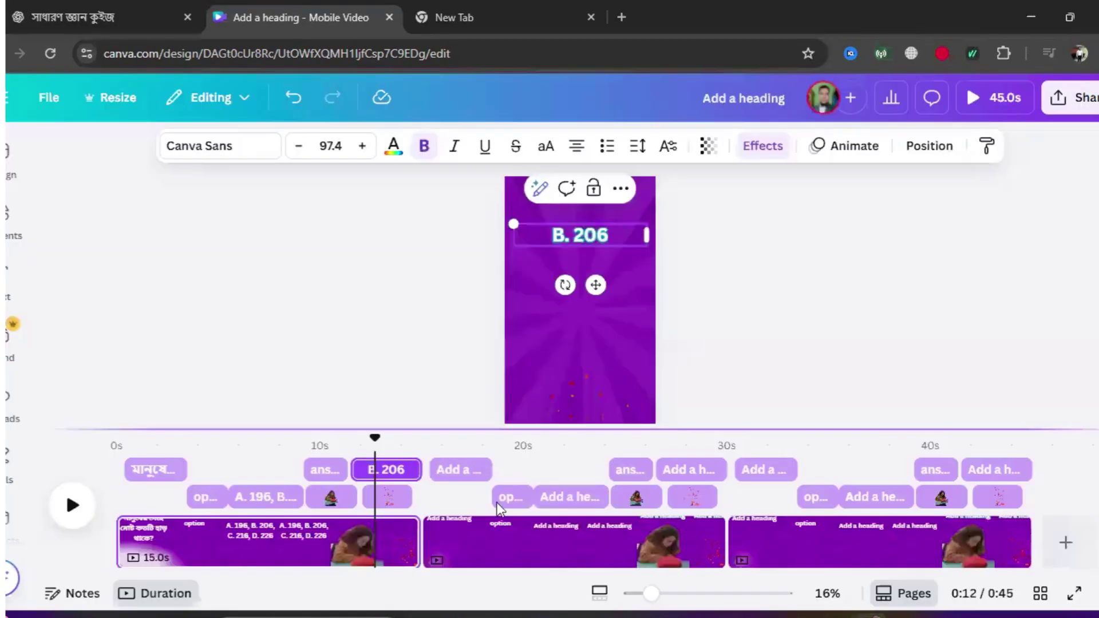
Replace the second page's opening heading with the question "কোন অঙ্গটি রক্ত পরিশোধন করে?" copied from the ChatGPT table
click(492, 535)
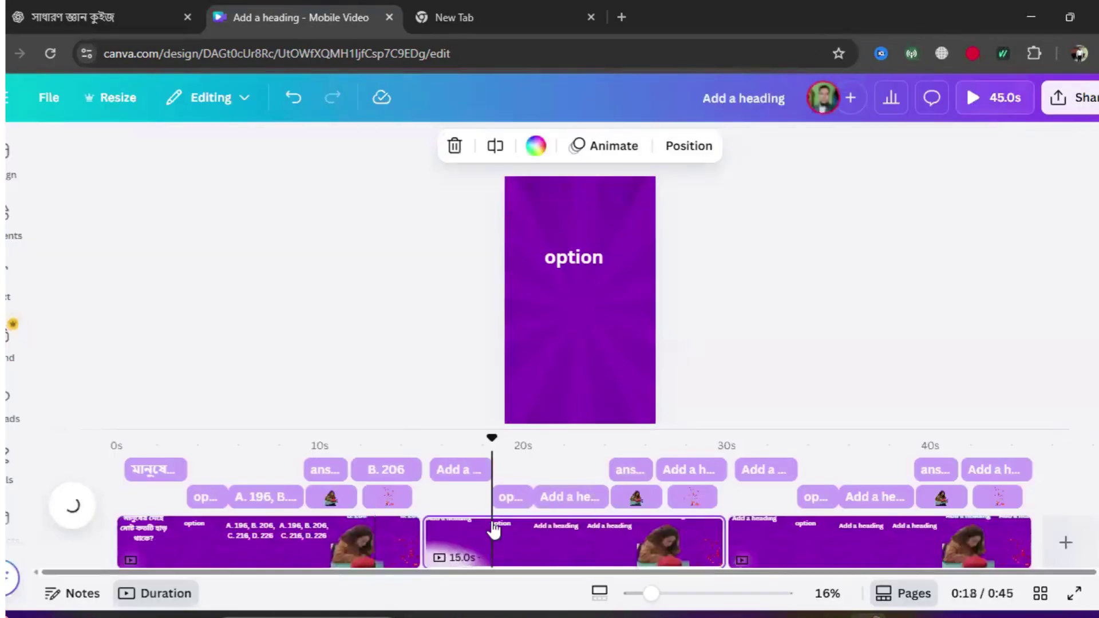
click(452, 475)
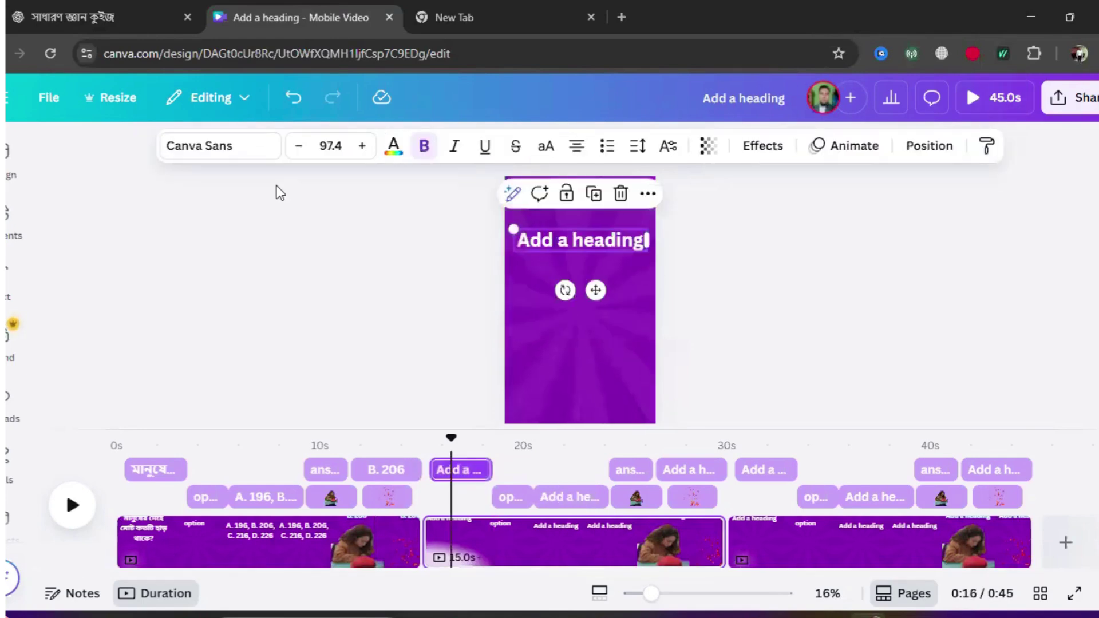
click(155, 16)
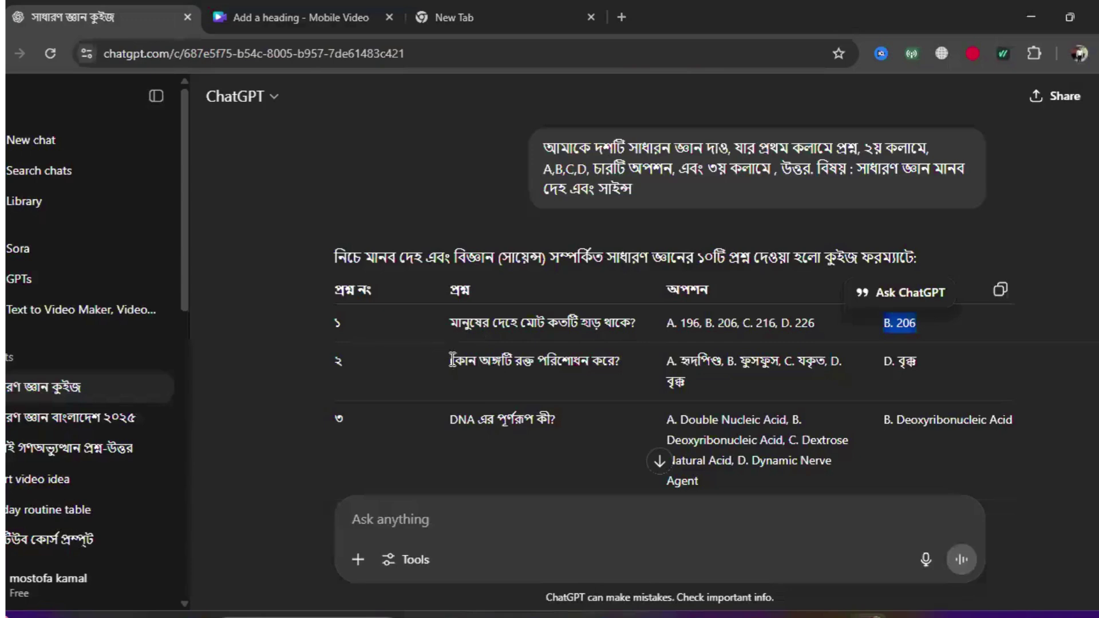
drag(452, 360, 626, 369)
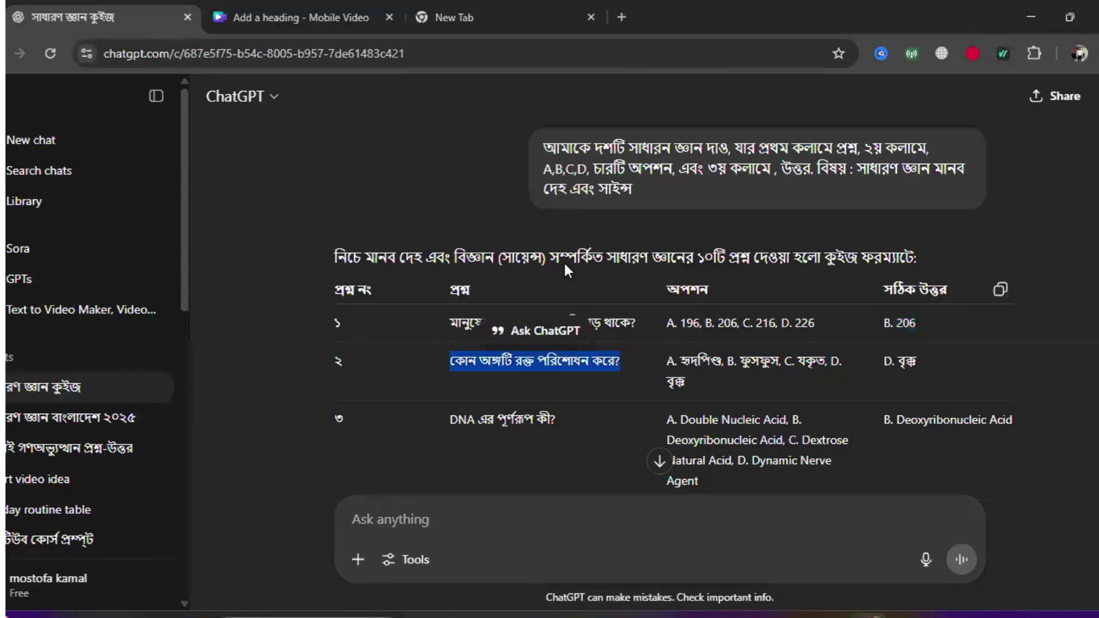
key(ctrl+Tab)
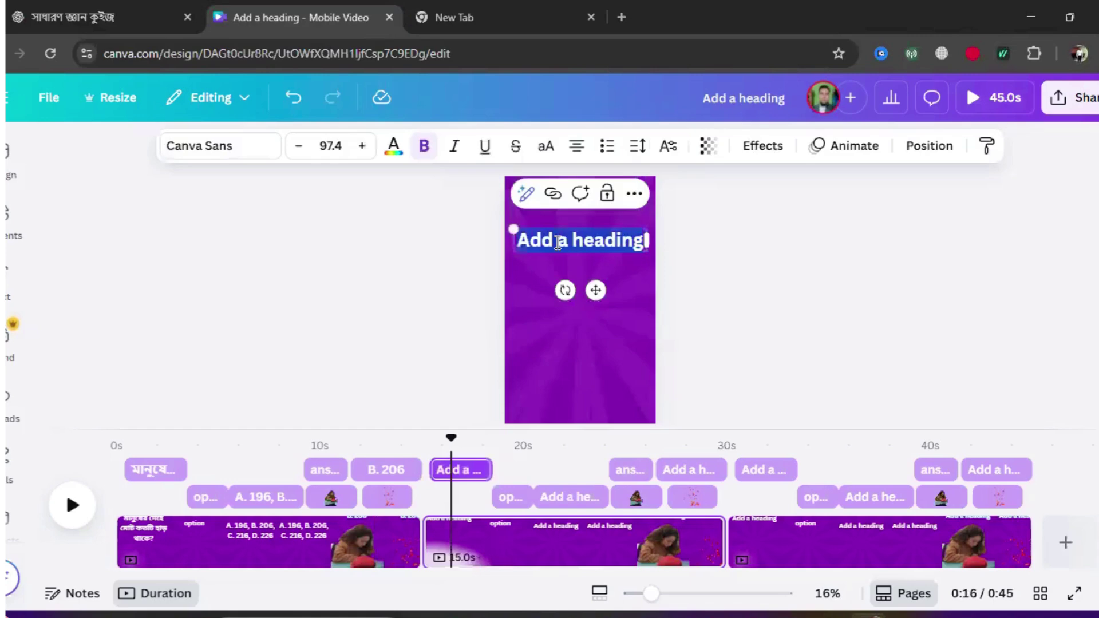
right_click(595, 307)
click(595, 307)
Replace the second page's options heading with "A. হৃদপিণ্ড, B. ফুসফুস, C. যকৃত, D. বৃক্ক" copied from the ChatGPT table
click(548, 498)
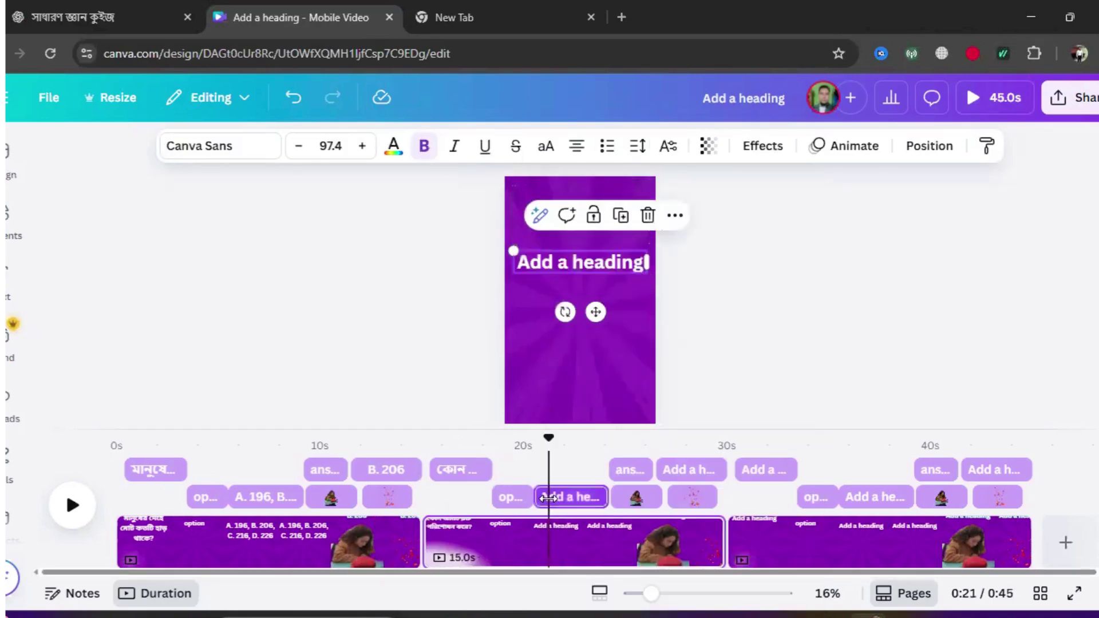
key(ctrl+shift+Tab)
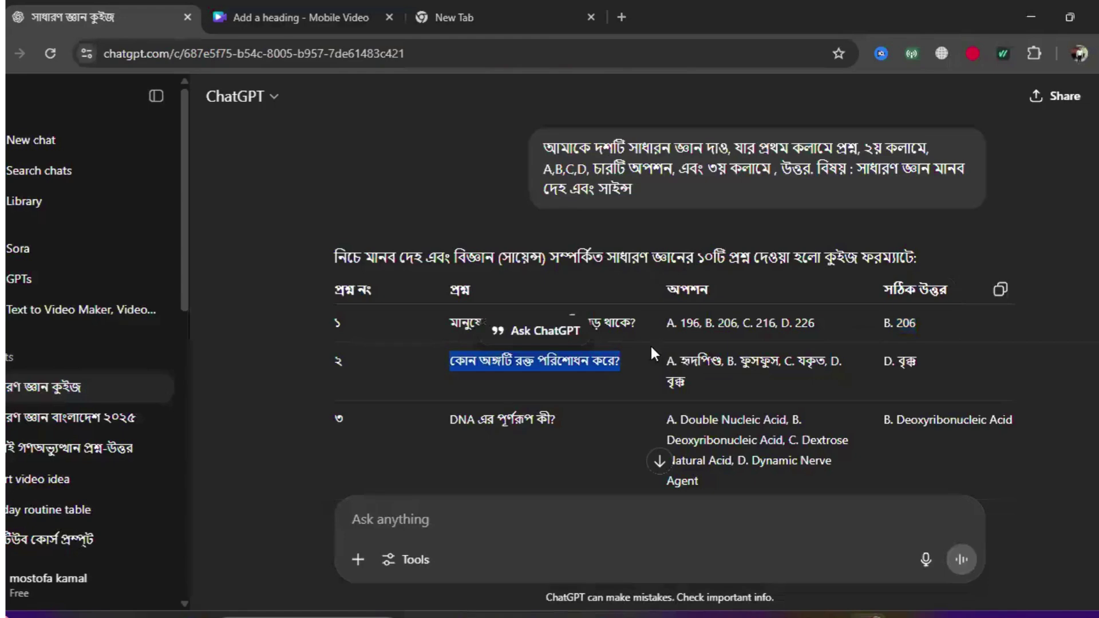
drag(665, 360, 802, 385)
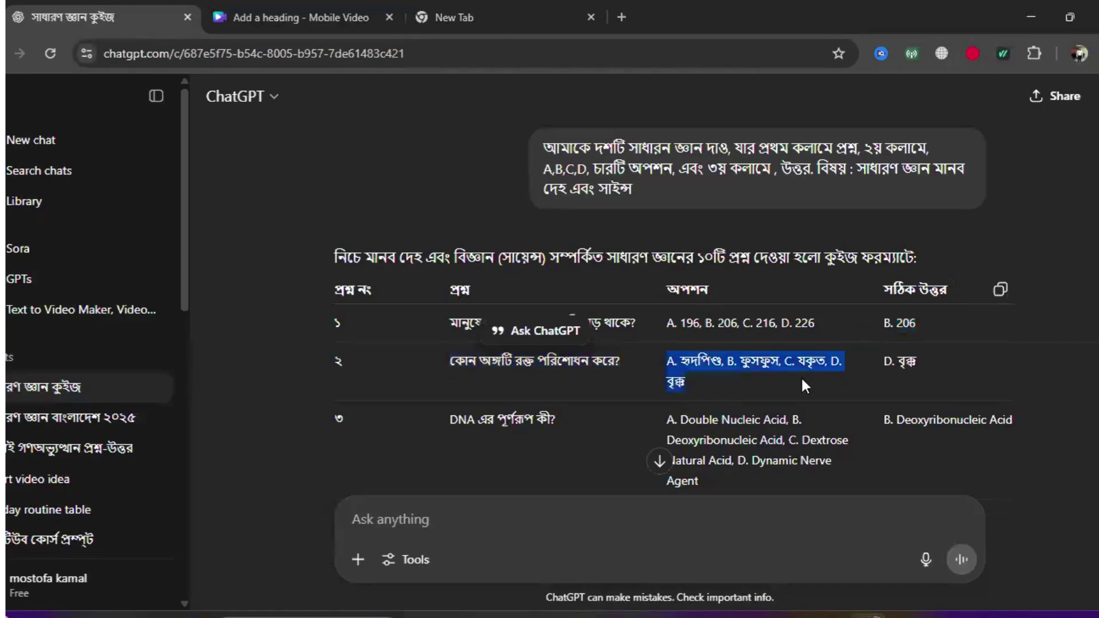
right_click(779, 362)
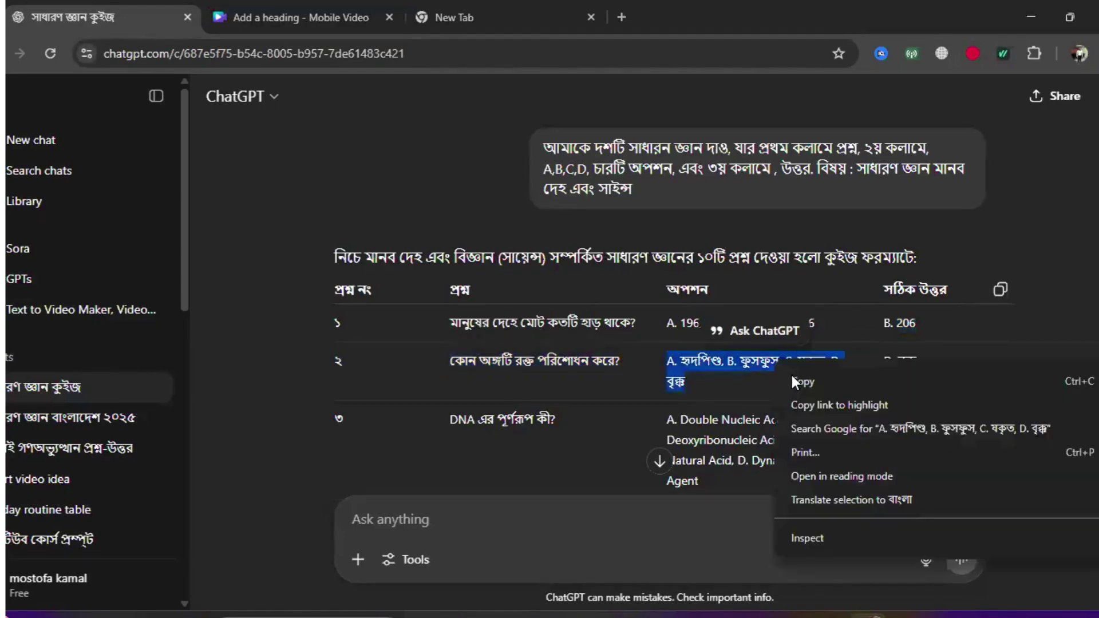
click(796, 375)
key(ctrl+Tab)
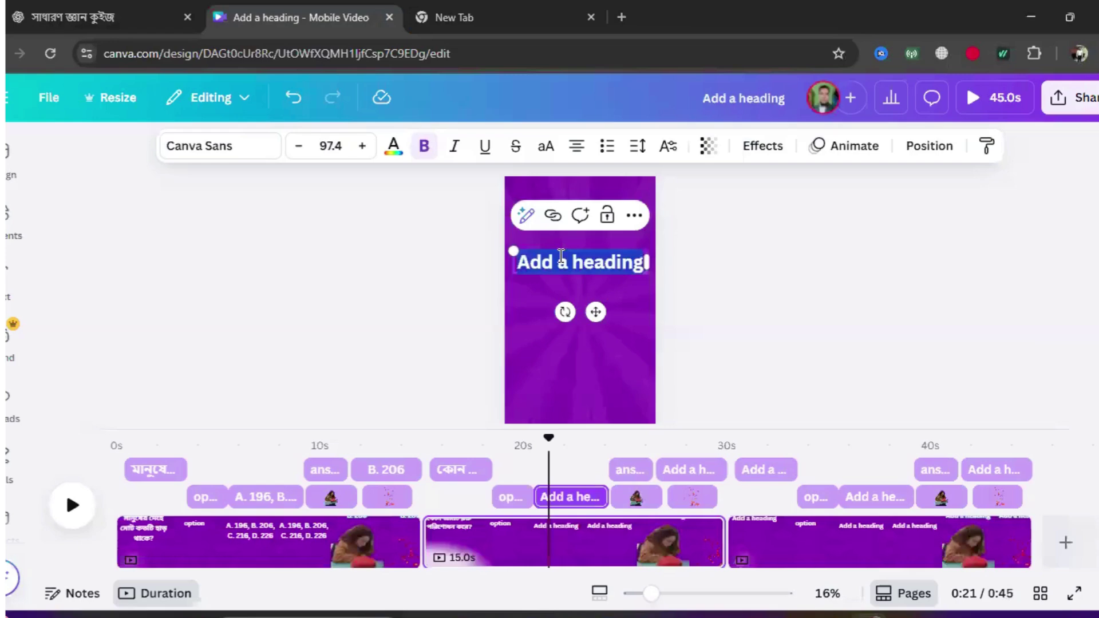
right_click(561, 256)
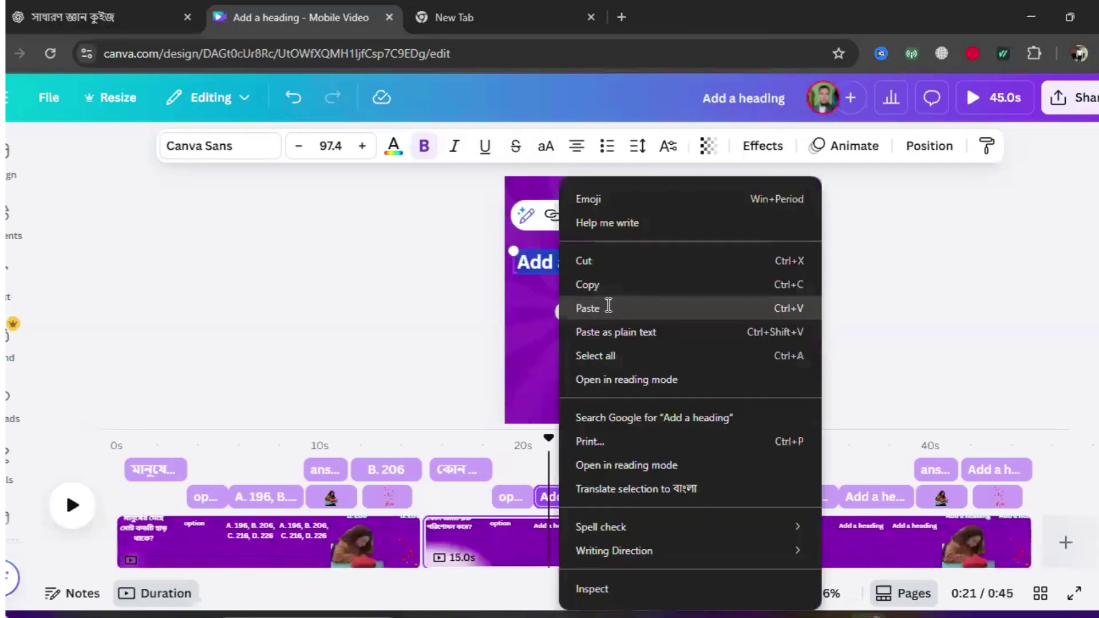
click(609, 308)
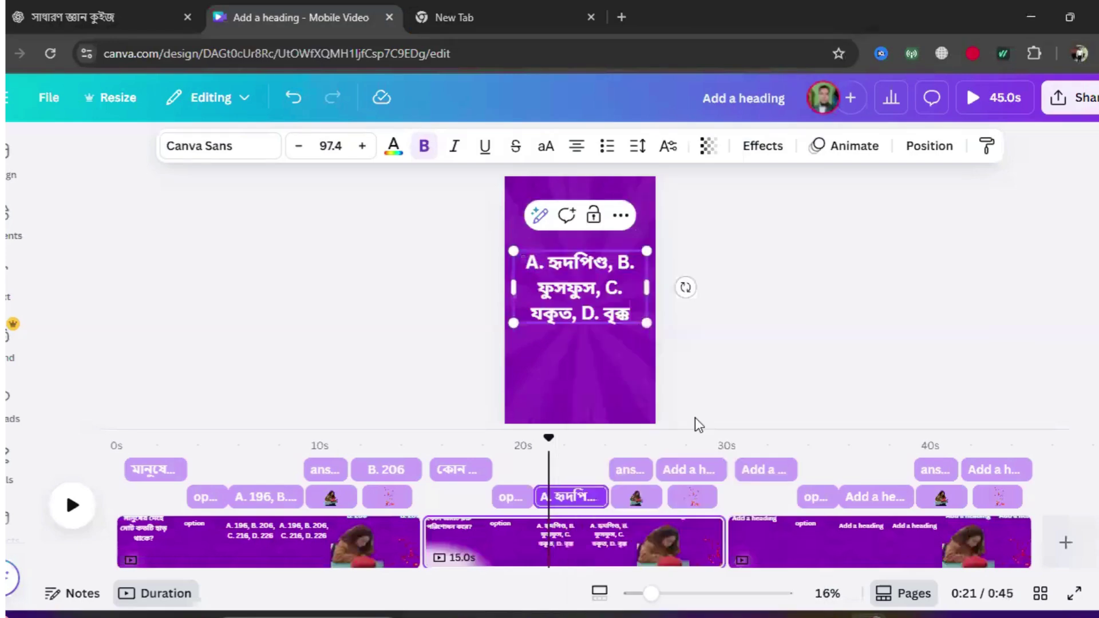
Replace the second page's last heading with the answer "D. বৃক্ক" copied from the ChatGPT table
click(692, 469)
key(ctrl+shift+Tab)
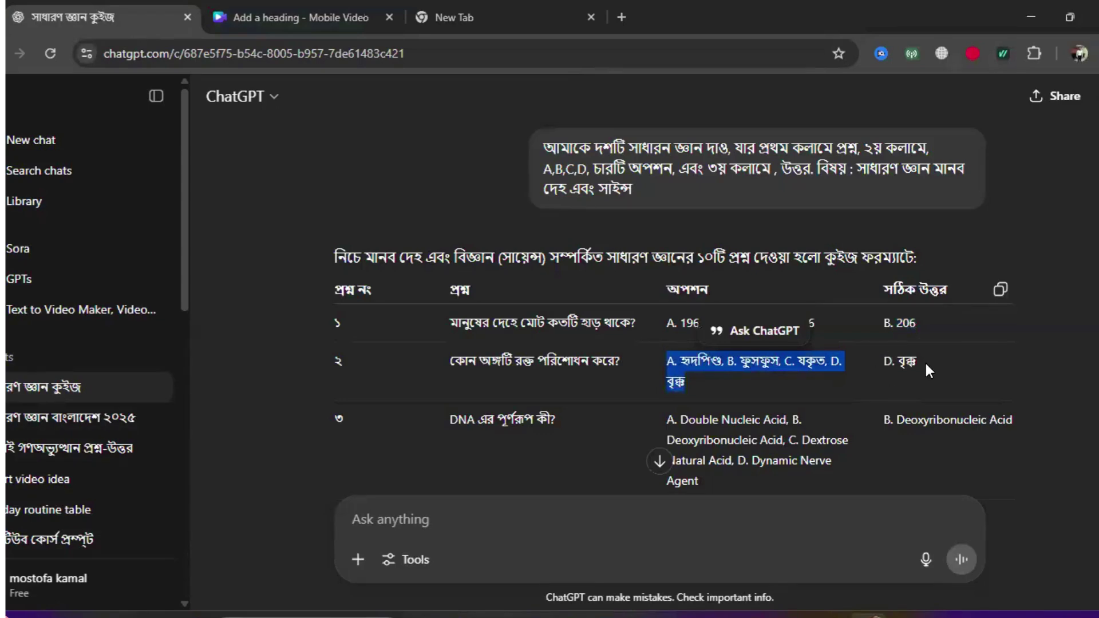
drag(924, 360, 884, 362)
right_click(906, 365)
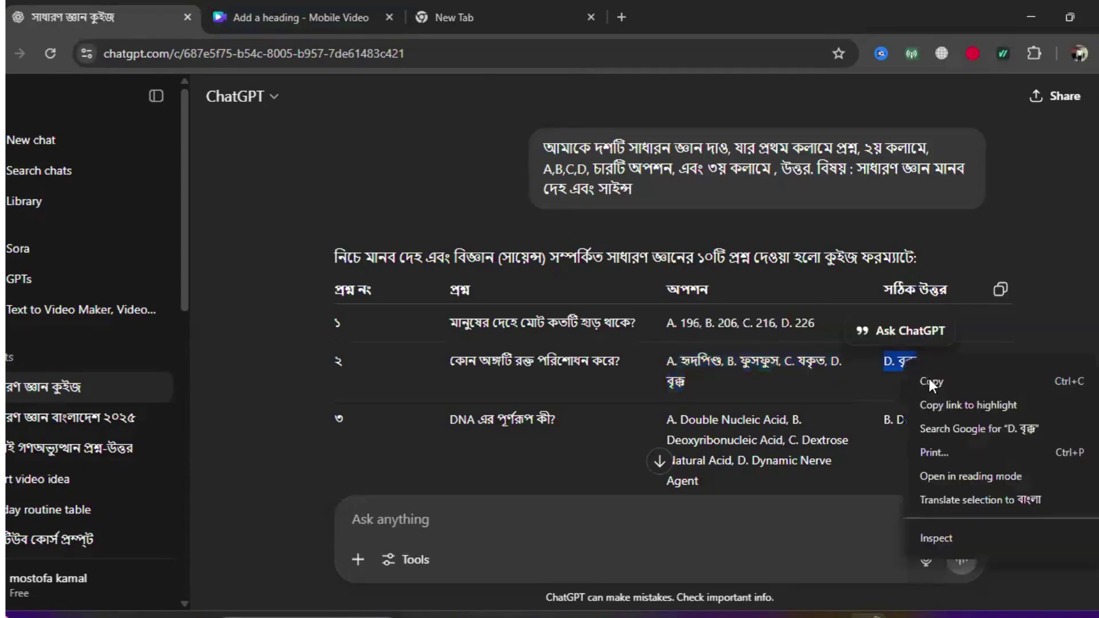
click(929, 382)
click(309, 17)
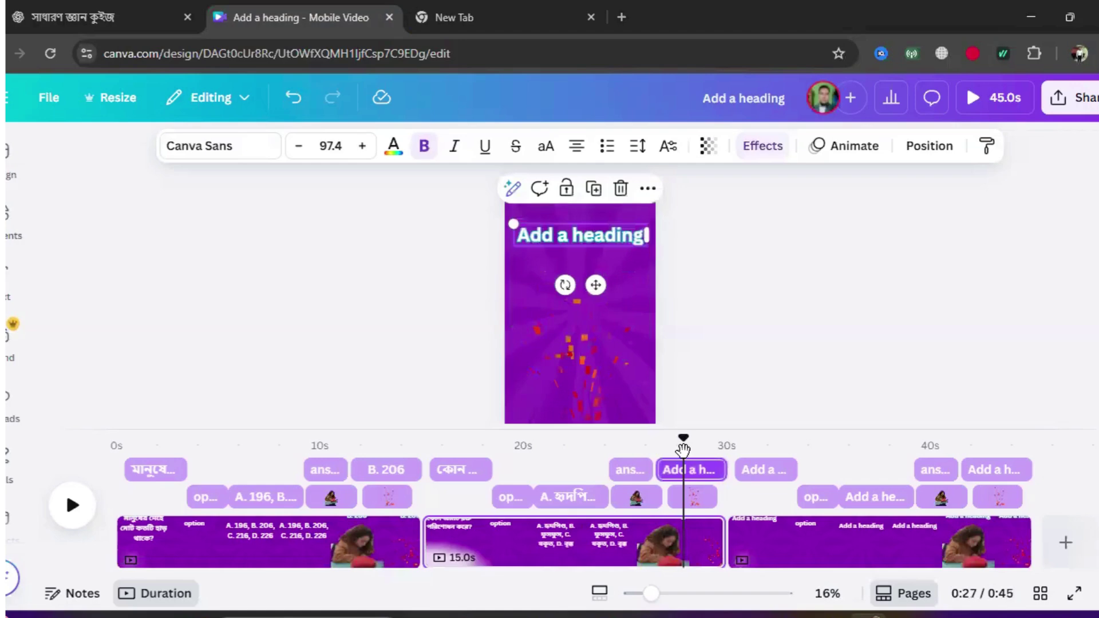
triple_click(554, 233)
right_click(554, 233)
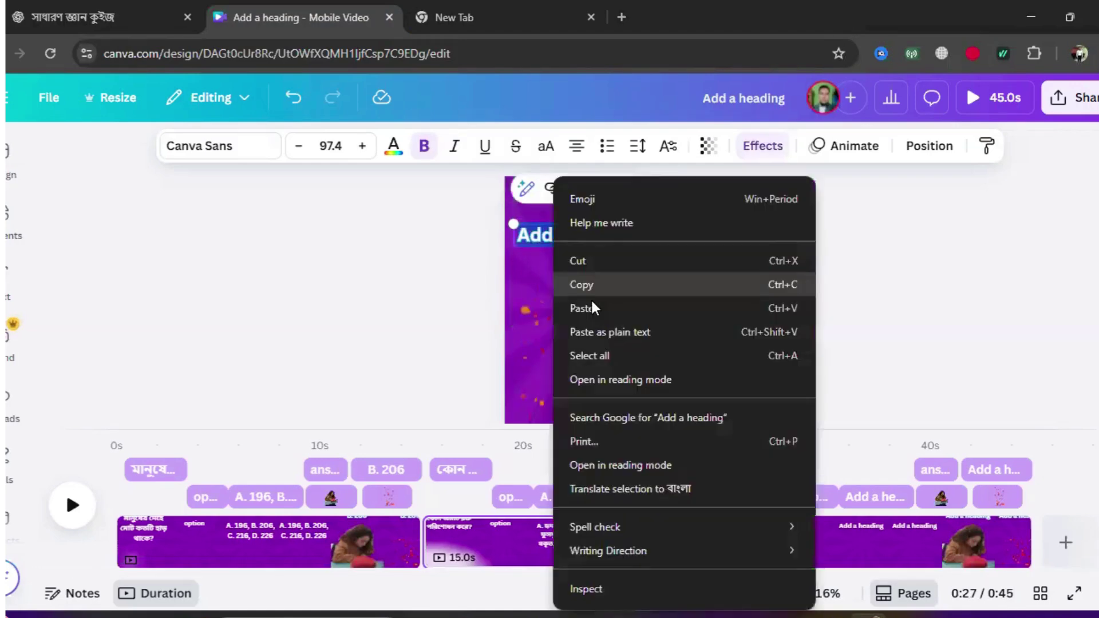
click(592, 307)
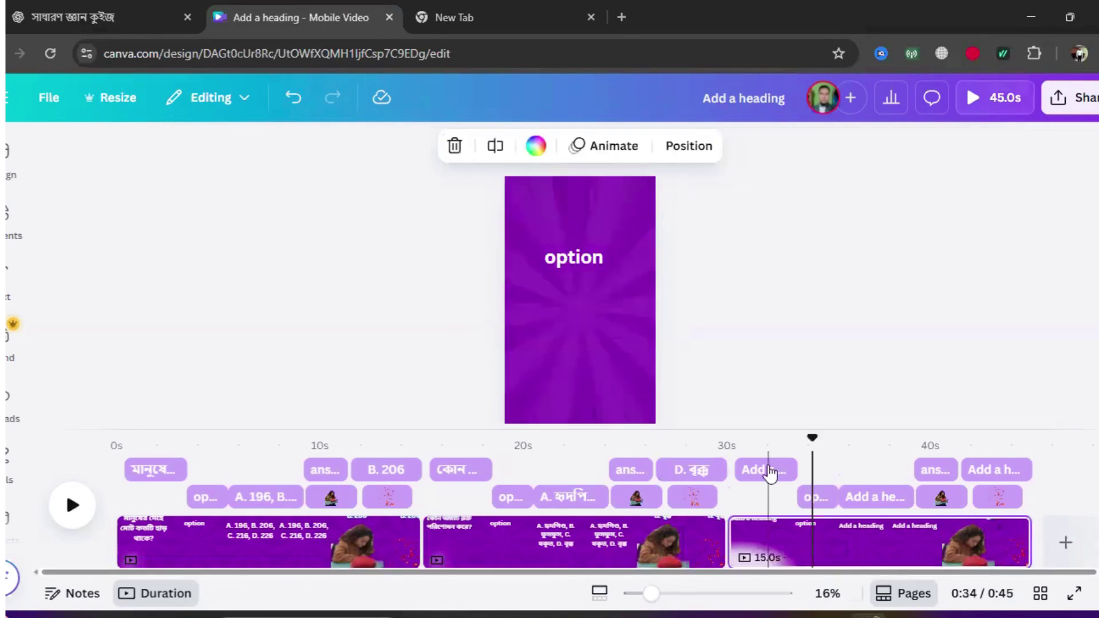
Replace the third page's opening heading with the question "মানুষের দেহে সবচেয়ে বড় অঙ্গ কোনটি?" copied from row ৬ of the ChatGPT table
click(770, 474)
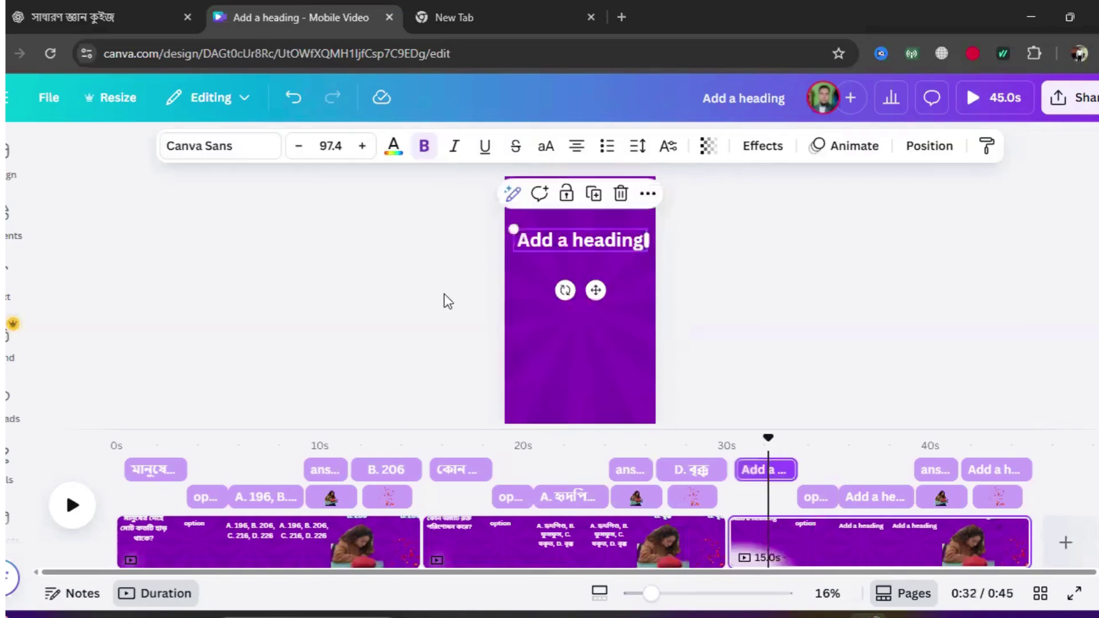
click(57, 19)
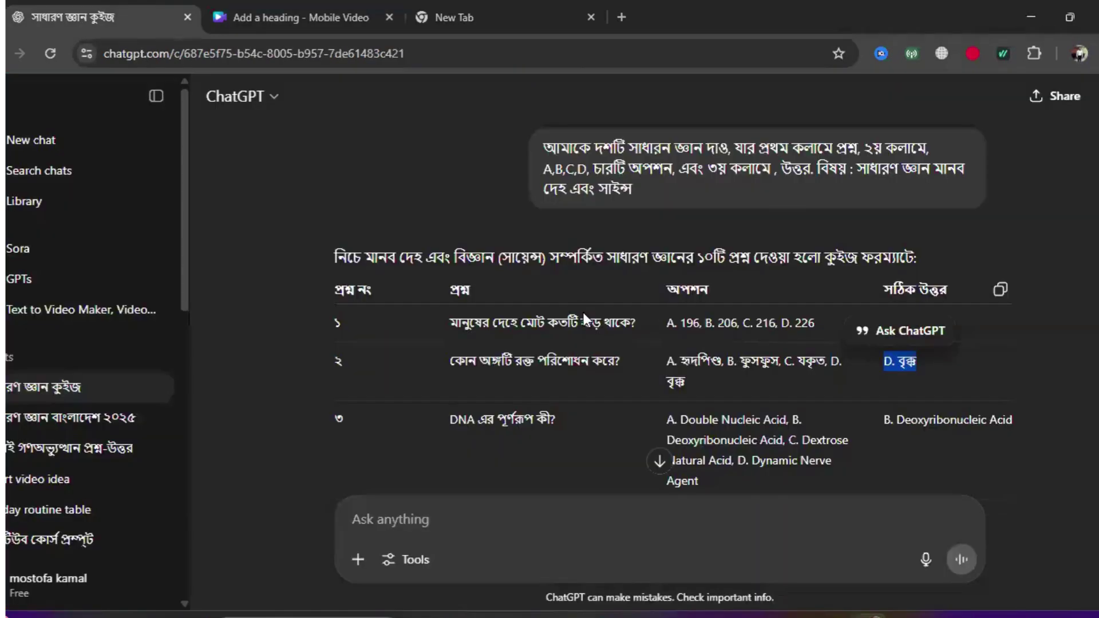
scroll(584, 316, down, 3)
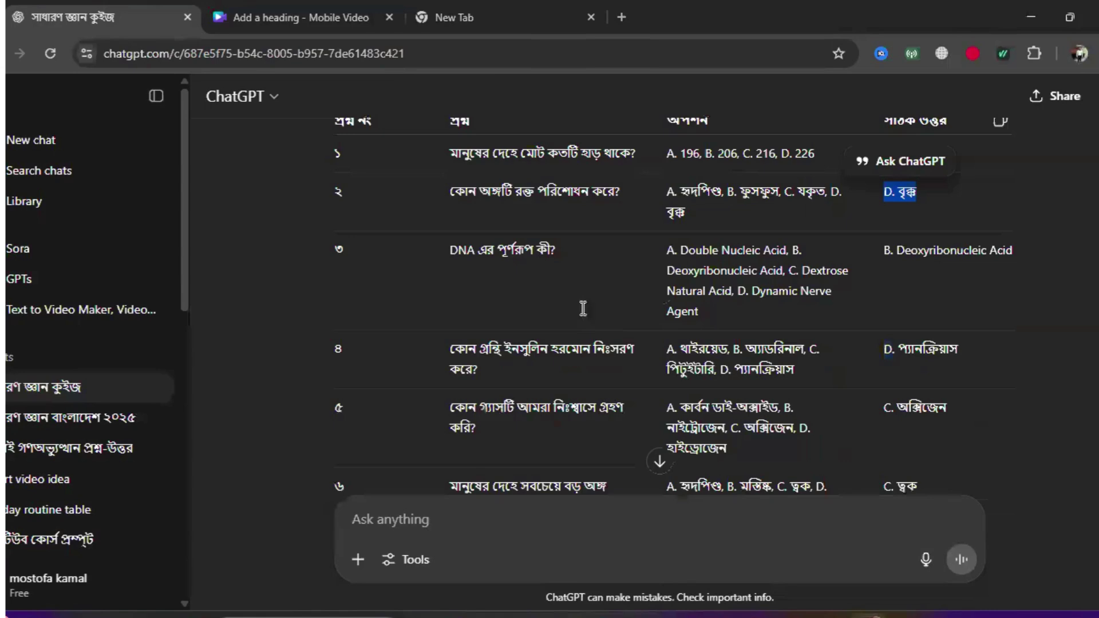
scroll(583, 308, down, 3)
scroll(573, 306, up, 2)
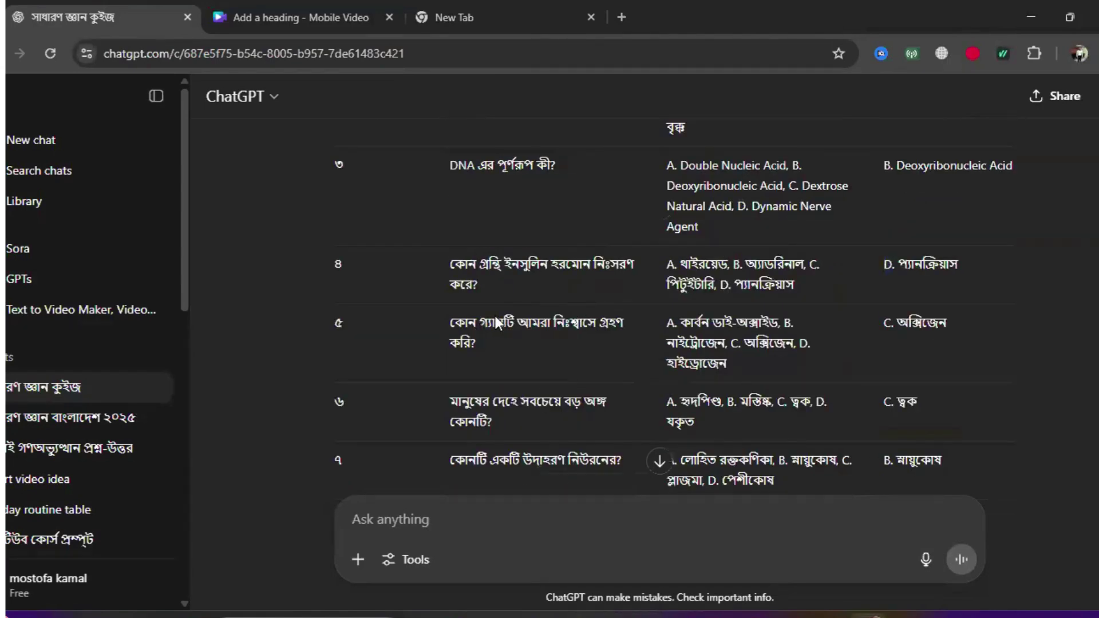
scroll(492, 321, down, 2)
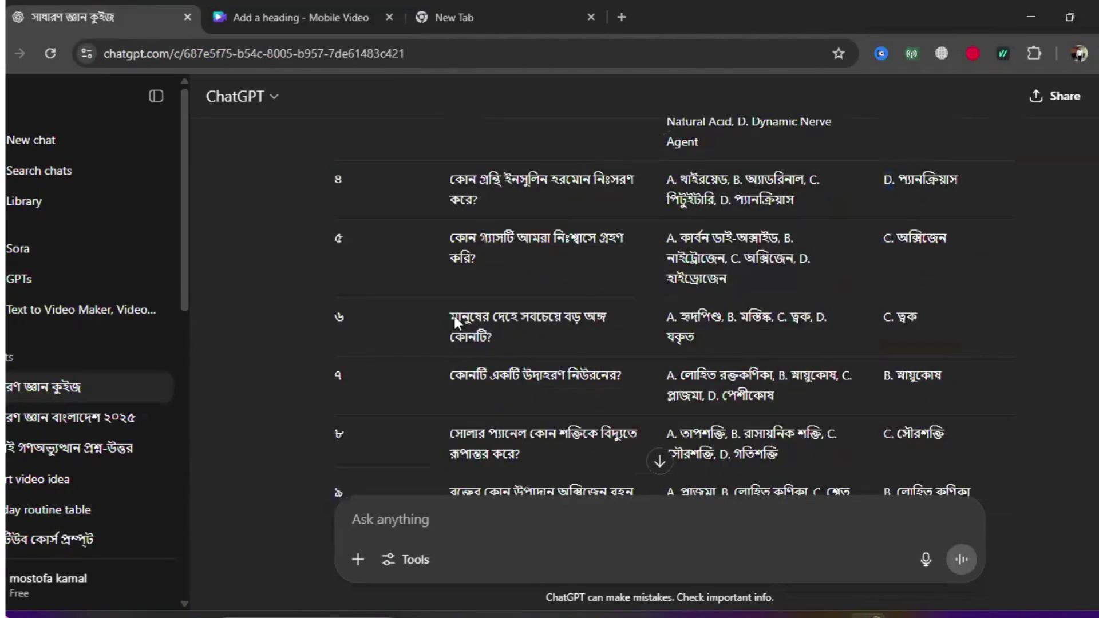
triple_click(501, 343)
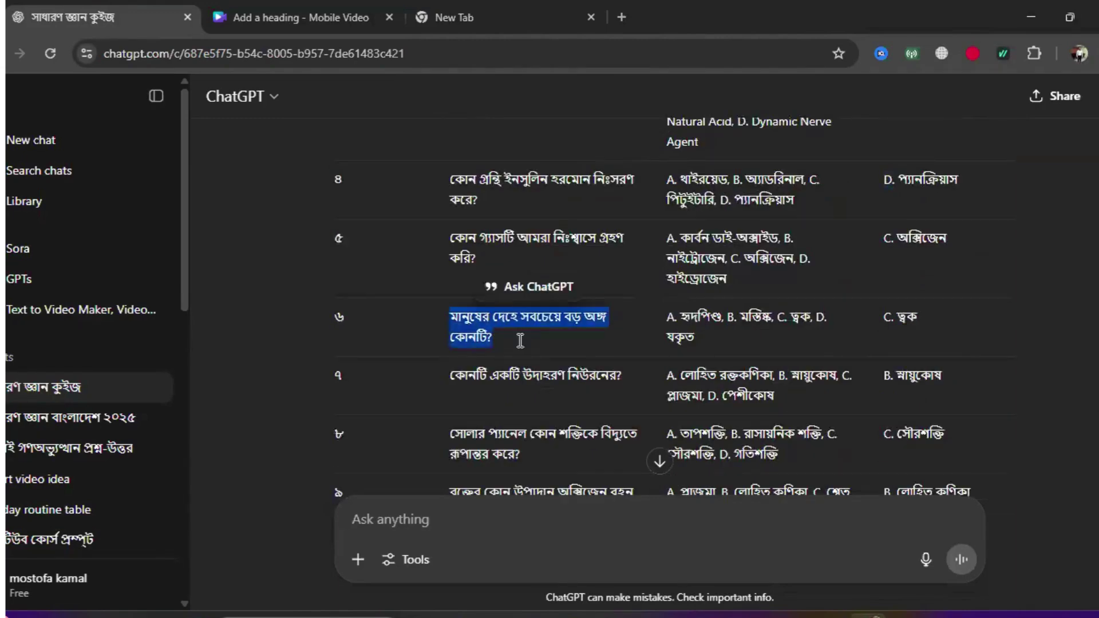
right_click(518, 338)
click(295, 17)
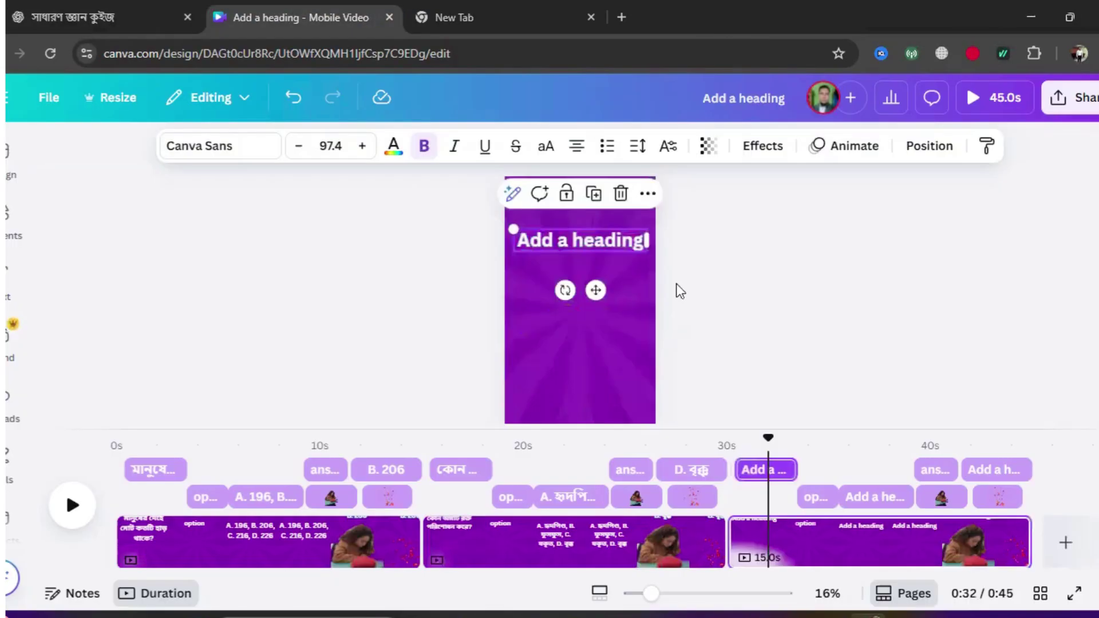
double_click(569, 240)
right_click(572, 238)
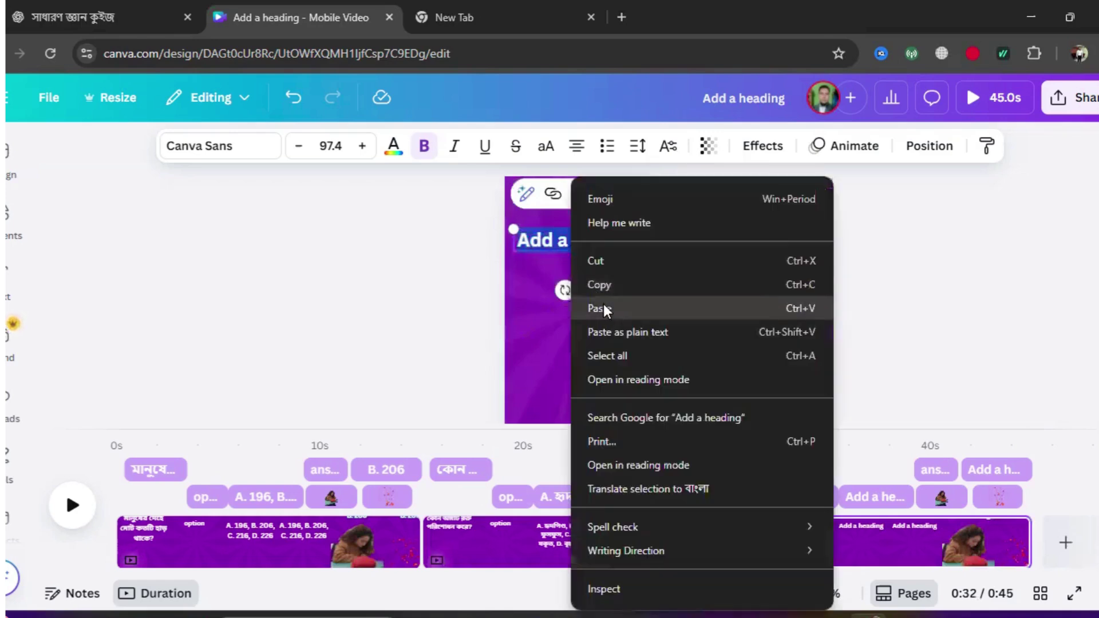
click(601, 306)
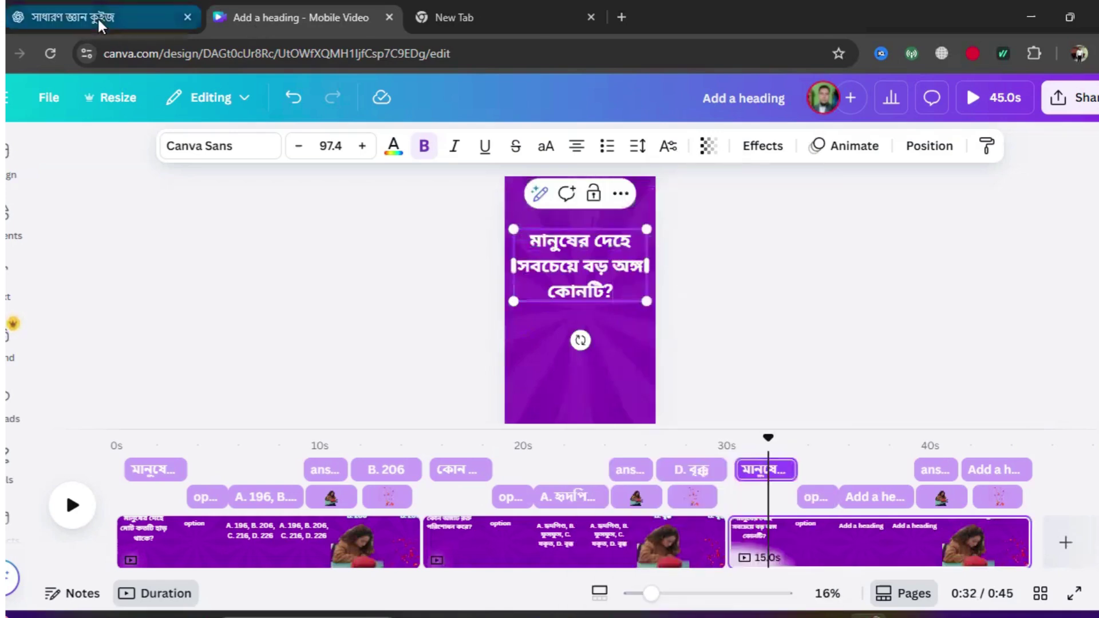
Replace the third page's options heading with "A. হৃদপিণ্ড, B. মস্তিষ্ক, C. ত্বক, D. যকৃত" copied from the ChatGPT table
click(871, 497)
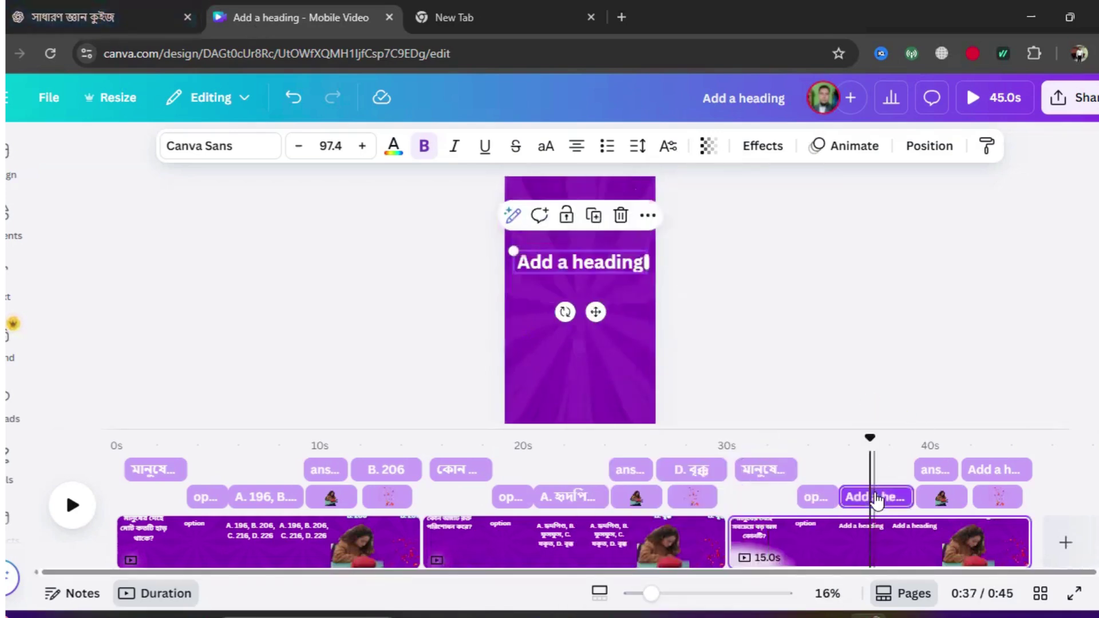
click(63, 17)
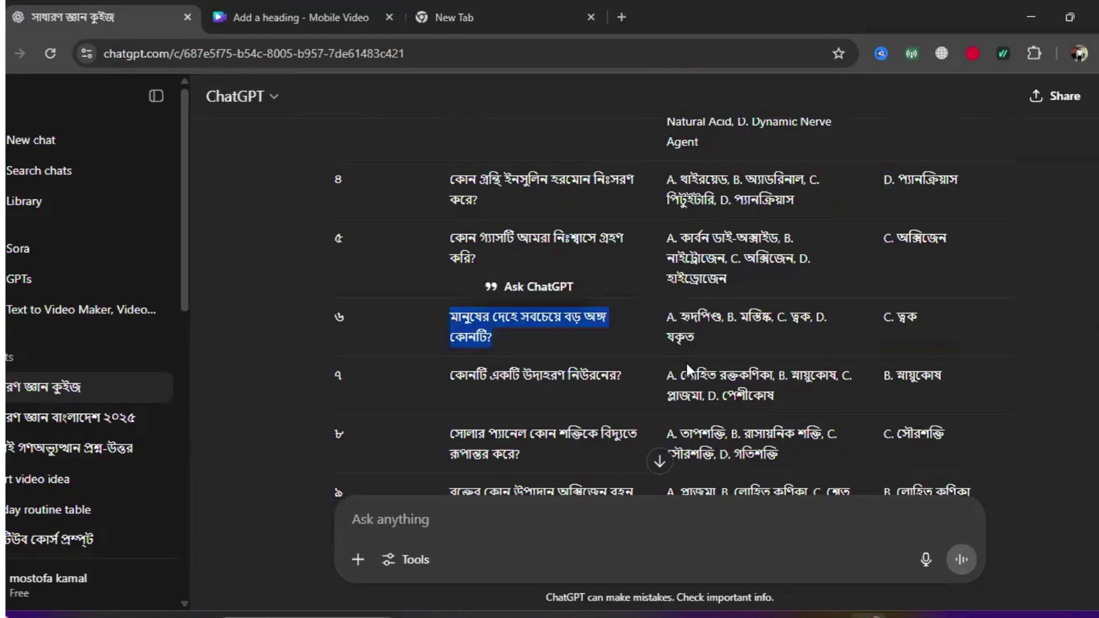
click(668, 318)
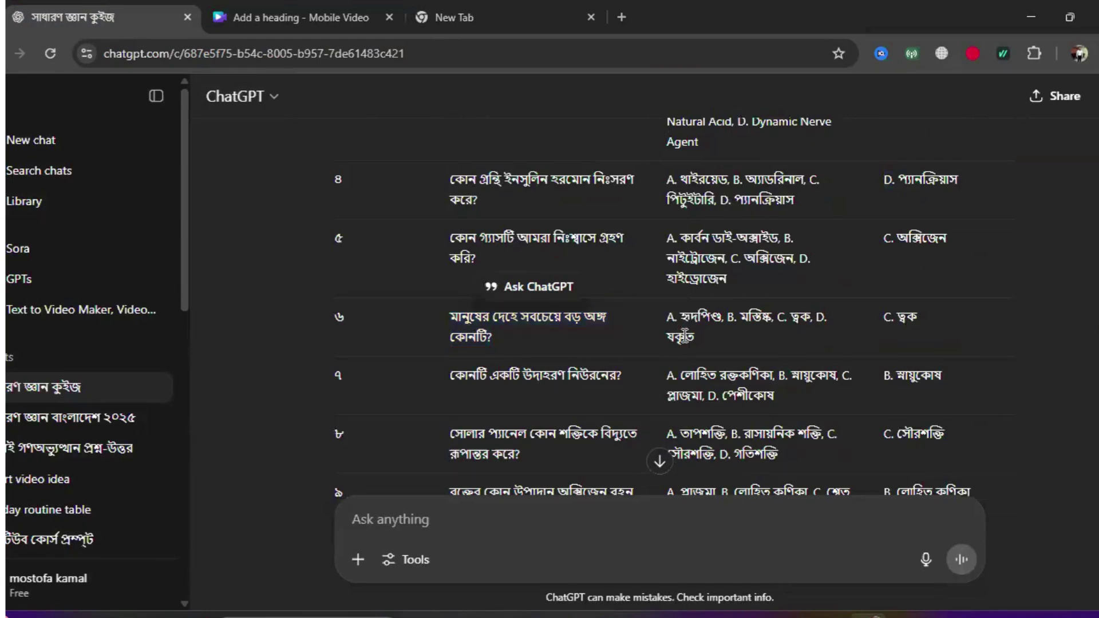
triple_click(687, 336)
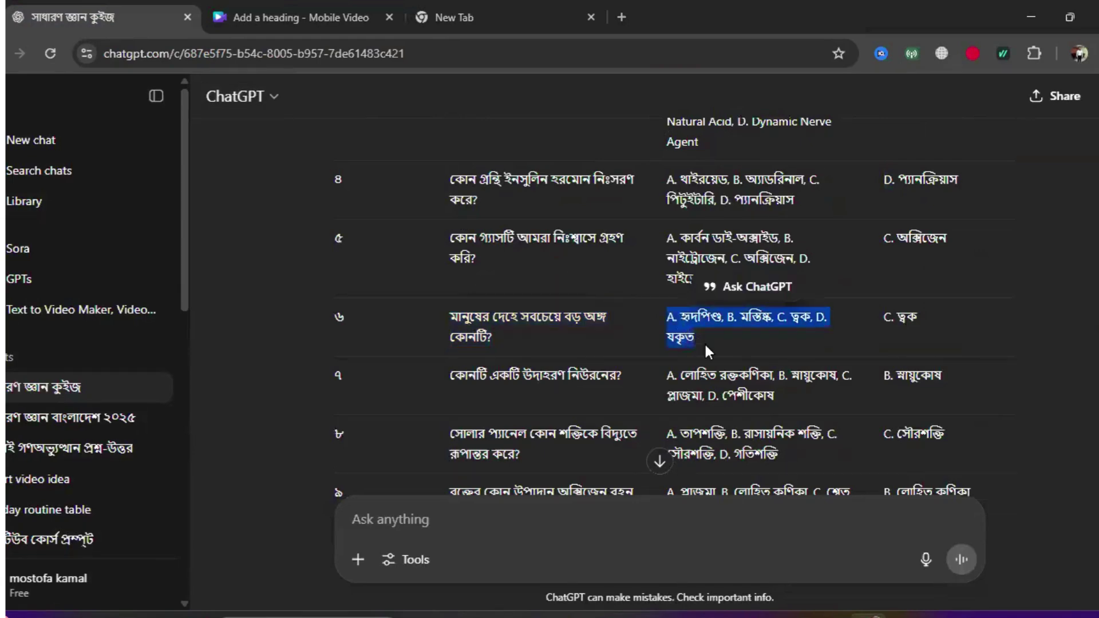
right_click(706, 342)
click(713, 343)
key(ctrl+Tab)
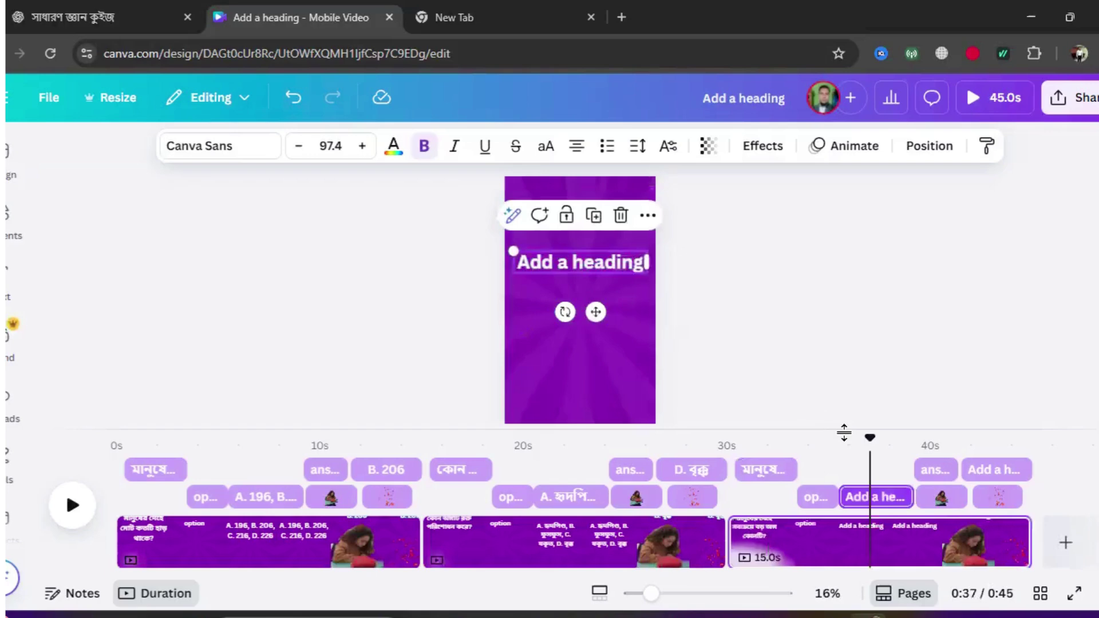
double_click(579, 261)
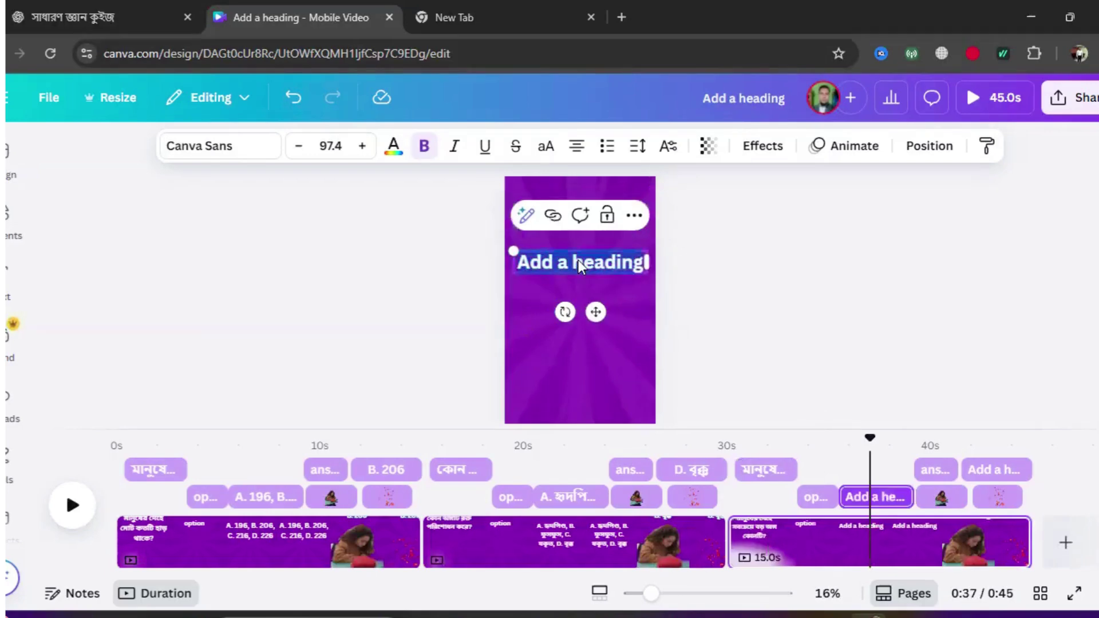
right_click(612, 310)
click(612, 309)
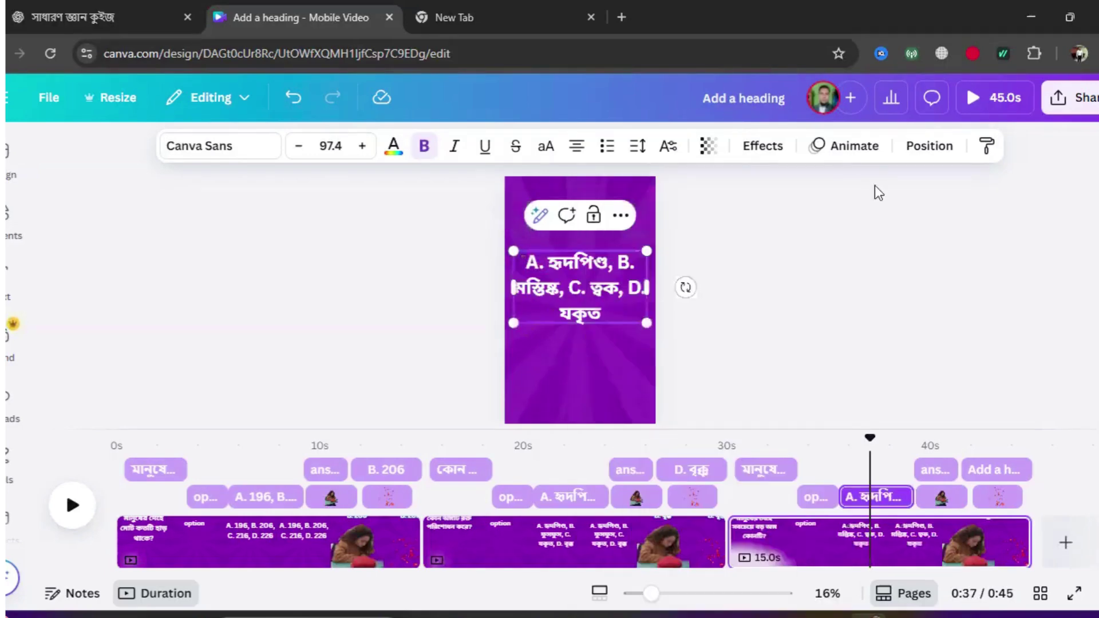
Replace the third page's last heading with the answer "C. ত্বক" copied from the ChatGPT table
key(ctrl+shift+Tab)
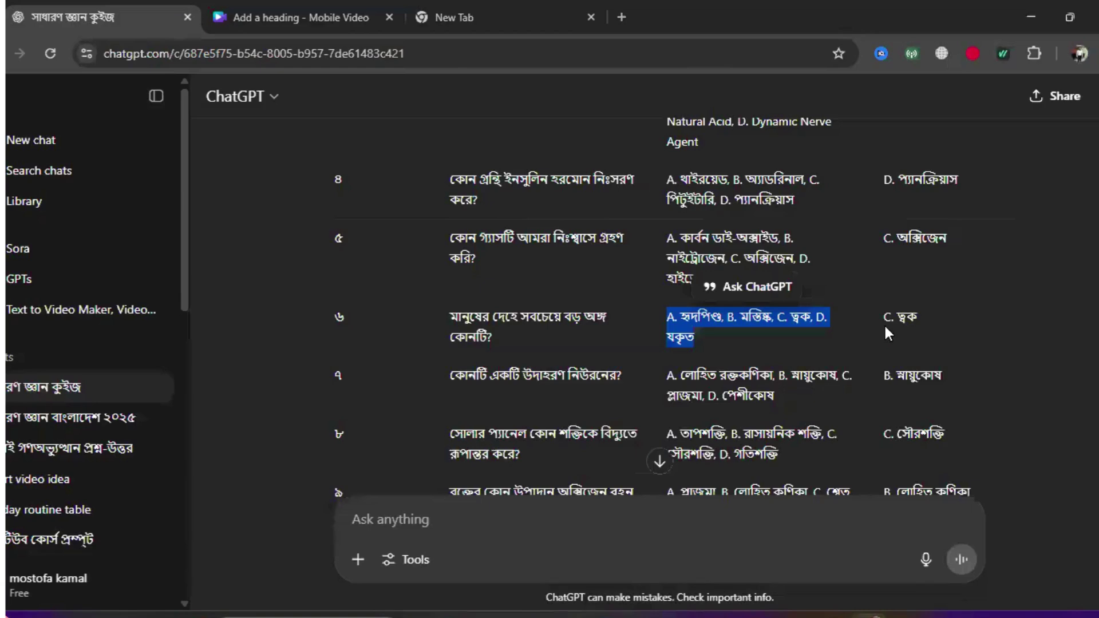
triple_click(907, 316)
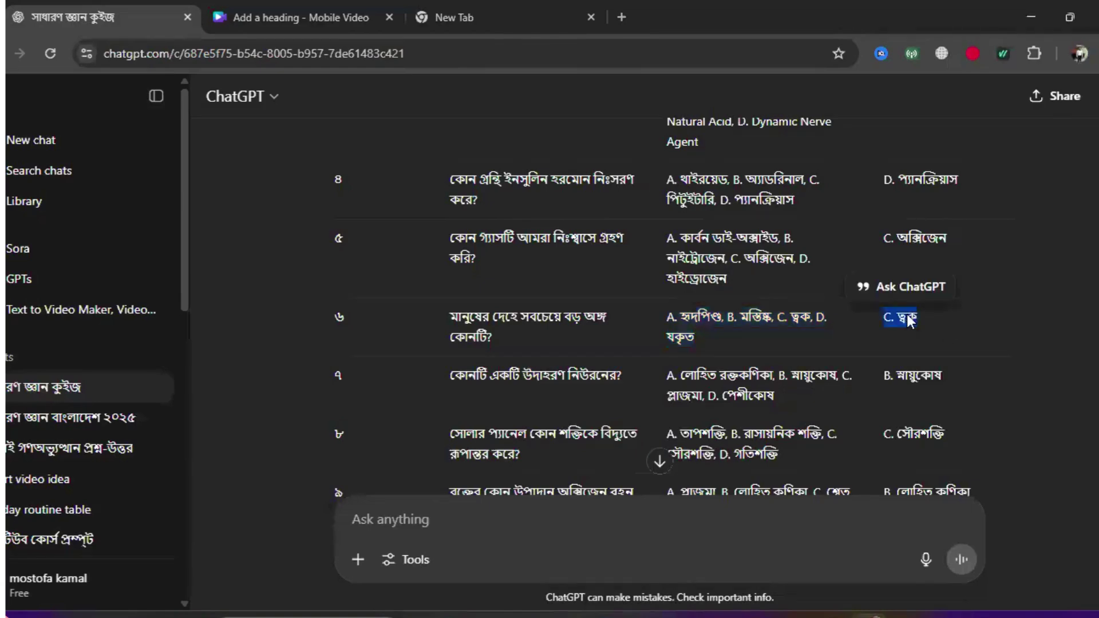
right_click(916, 320)
click(938, 338)
key(ctrl+Tab)
click(994, 470)
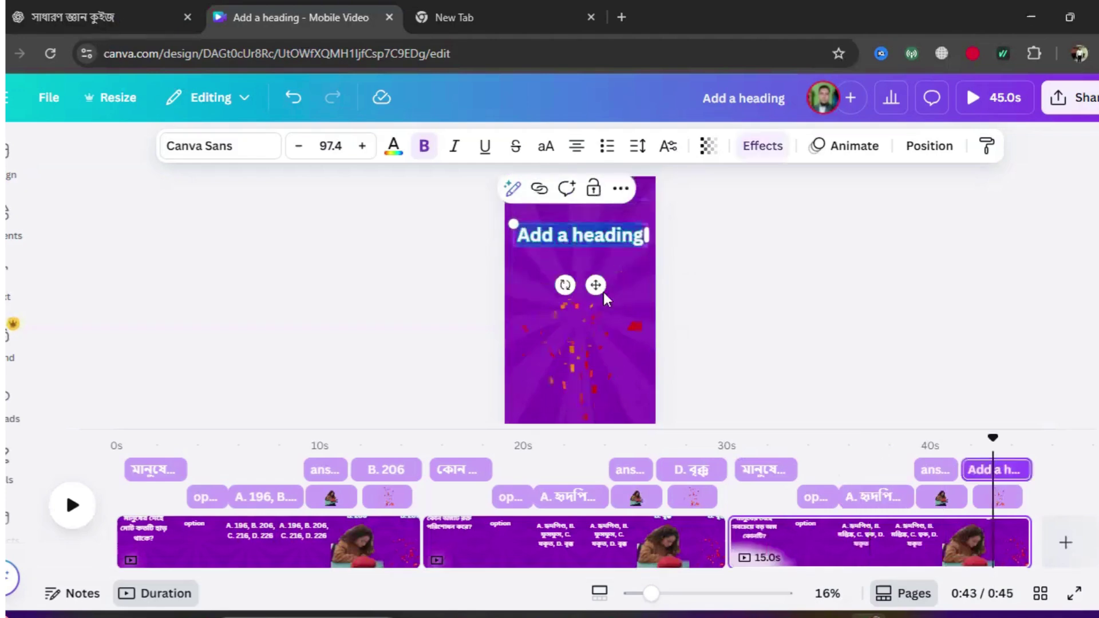
right_click(565, 236)
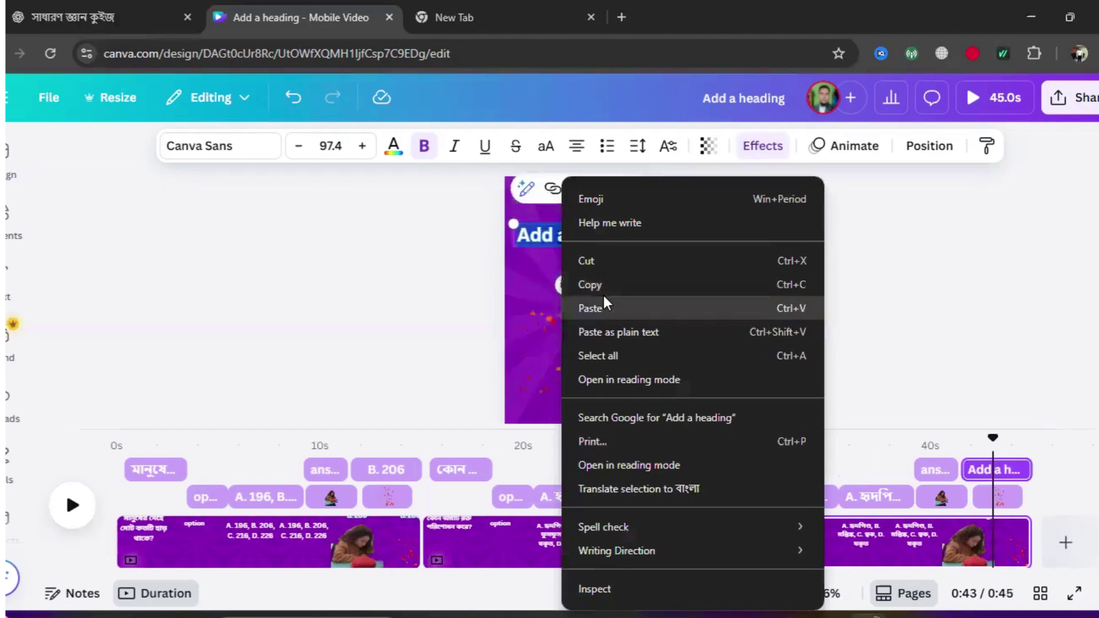
click(604, 297)
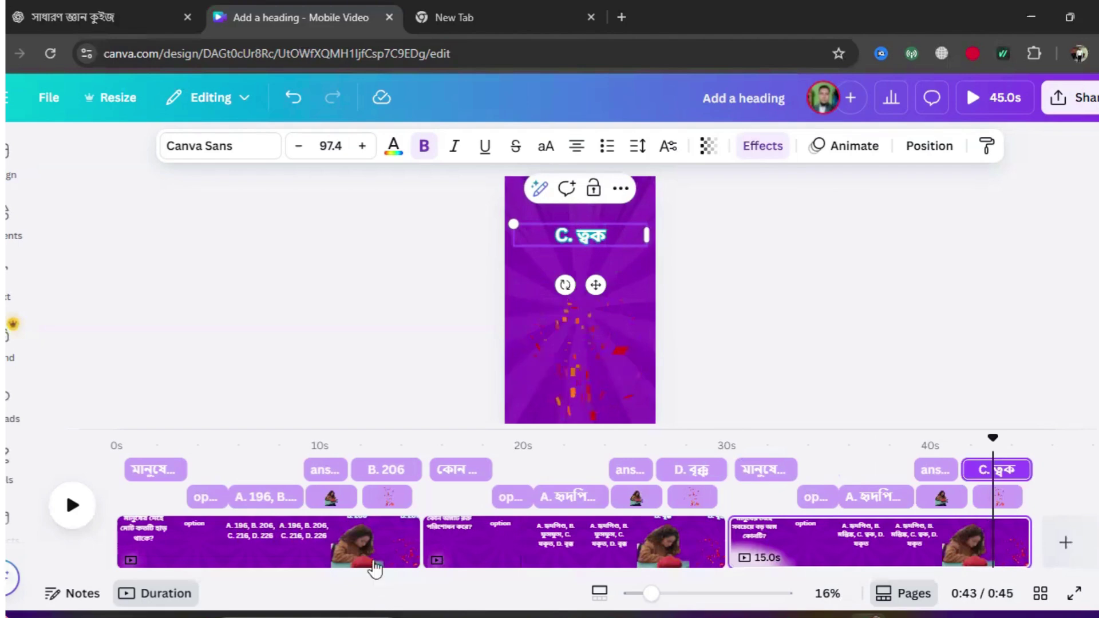
Add a Circle Wipe transition between the first and second pages
mouse_move(422, 556)
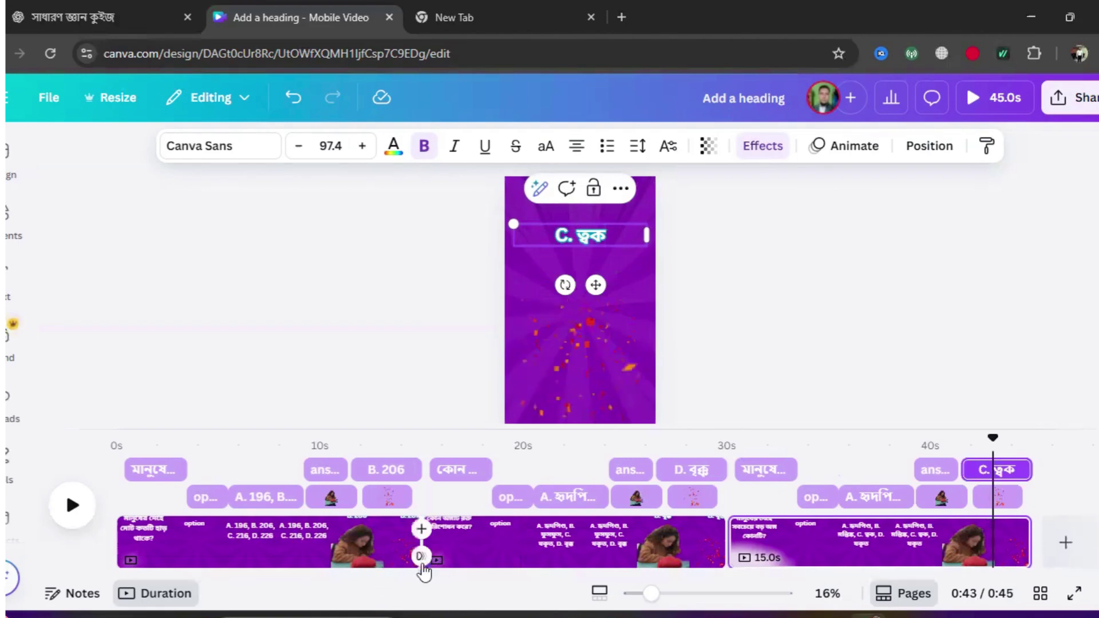
click(421, 557)
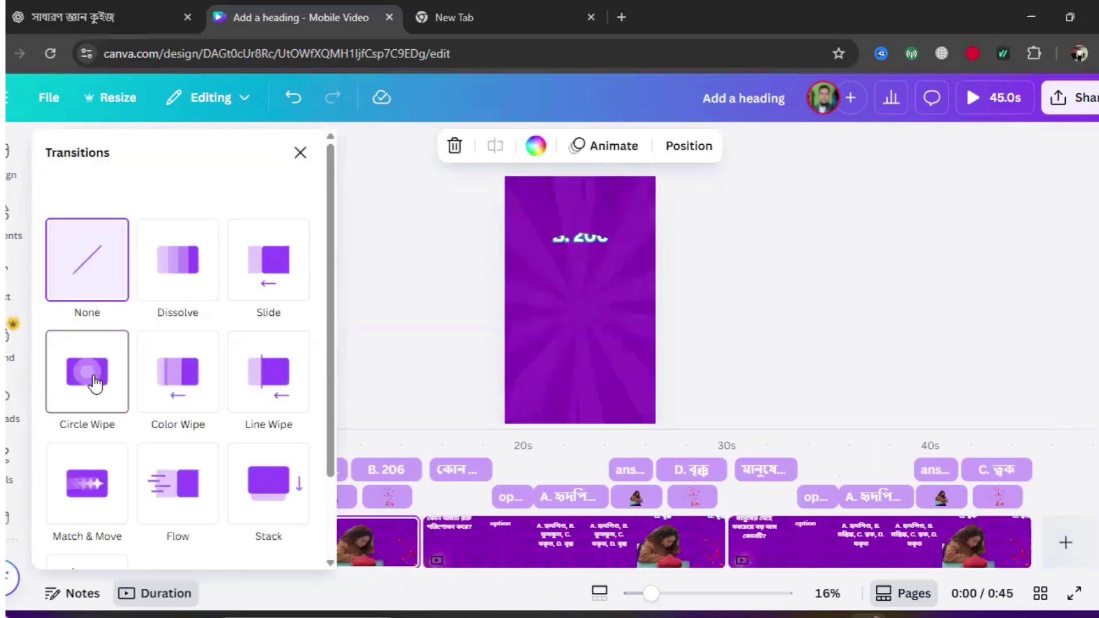
click(95, 385)
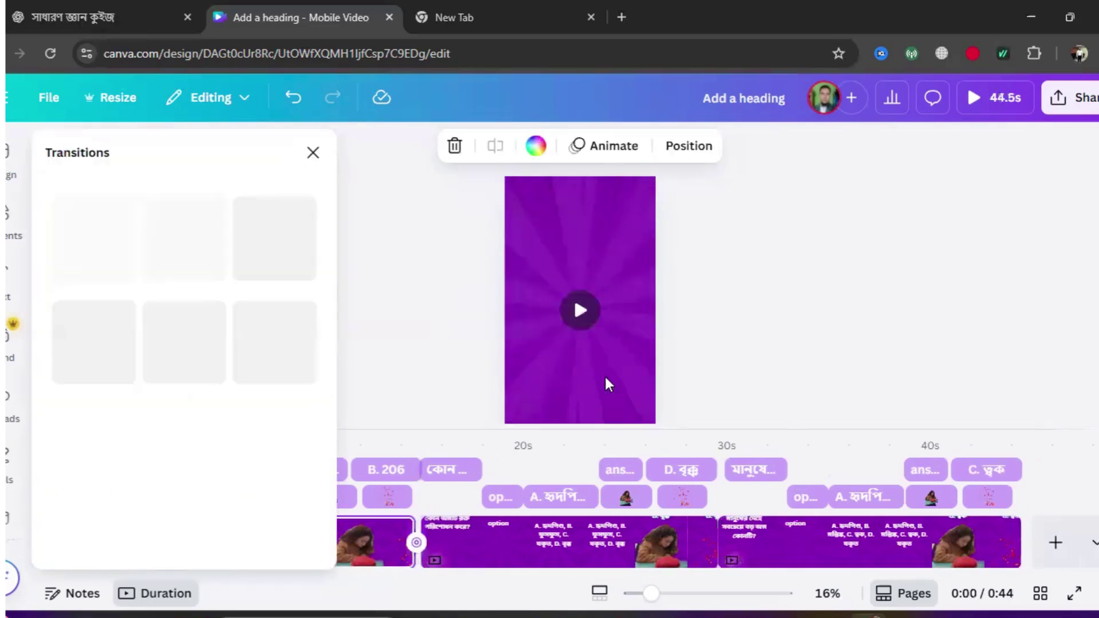
click(314, 153)
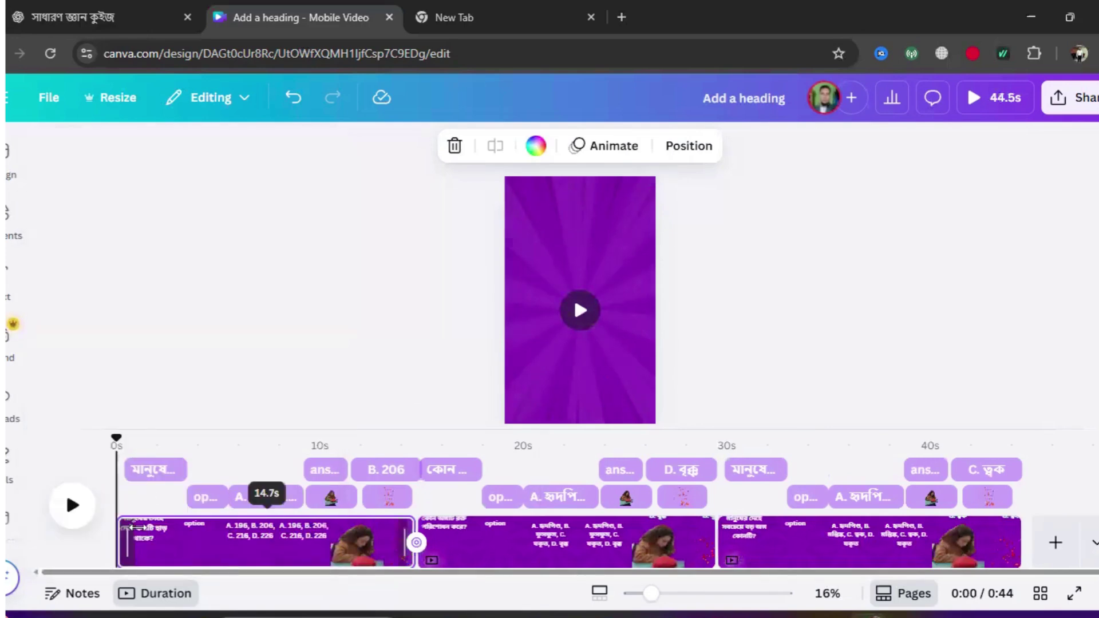
Search the elements library for "quiz" and narrow the results to audio, with the first page selected
click(137, 527)
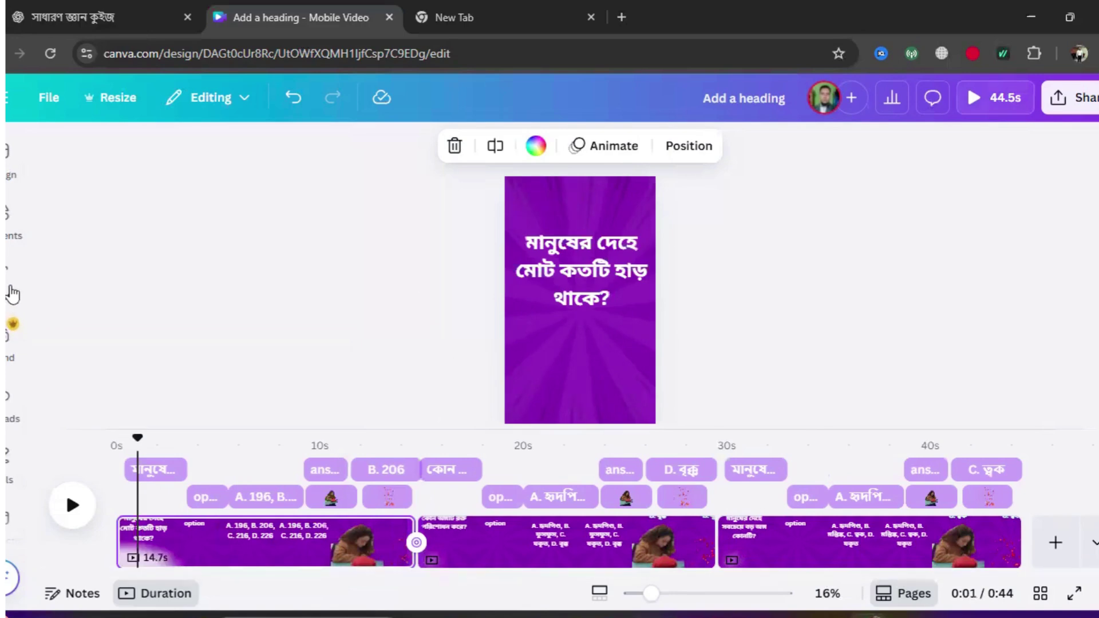
mouse_move(6, 222)
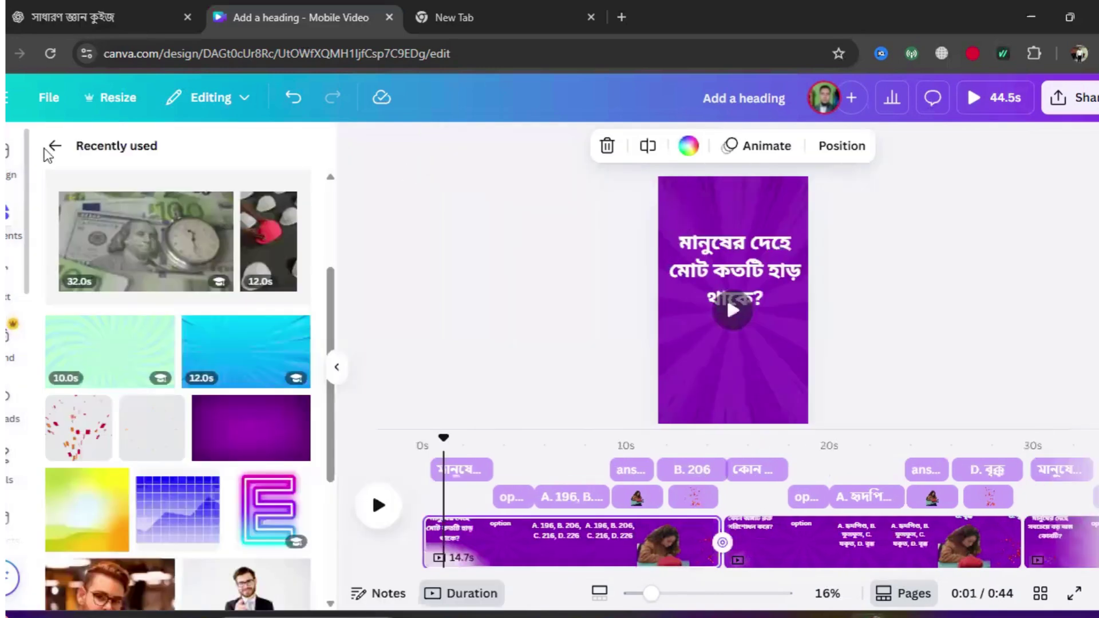
click(47, 147)
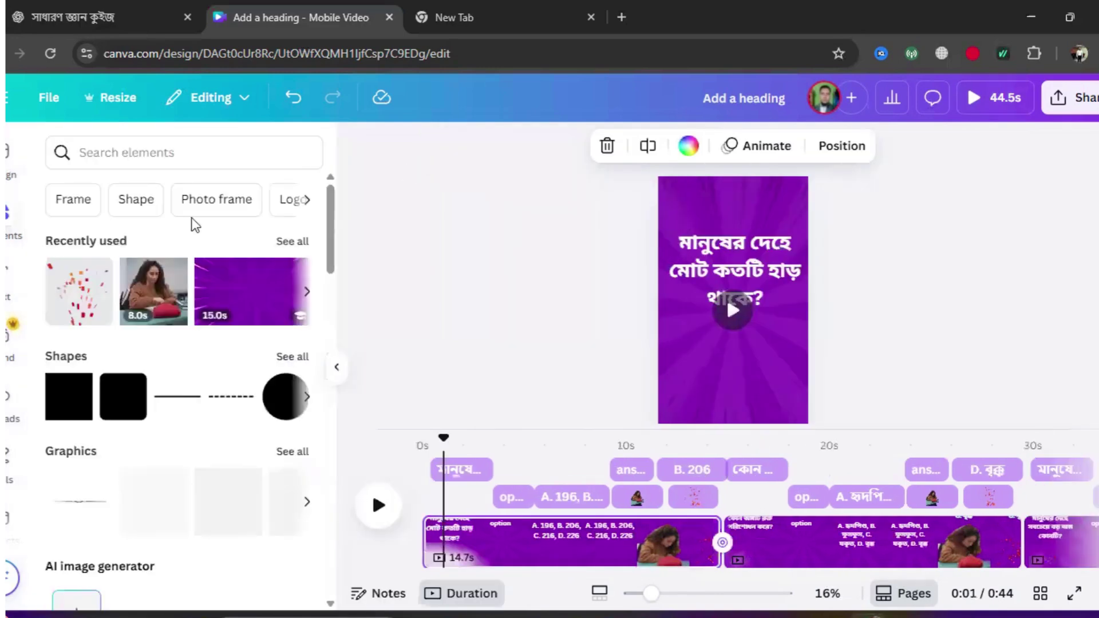
scroll(198, 229, down, 3)
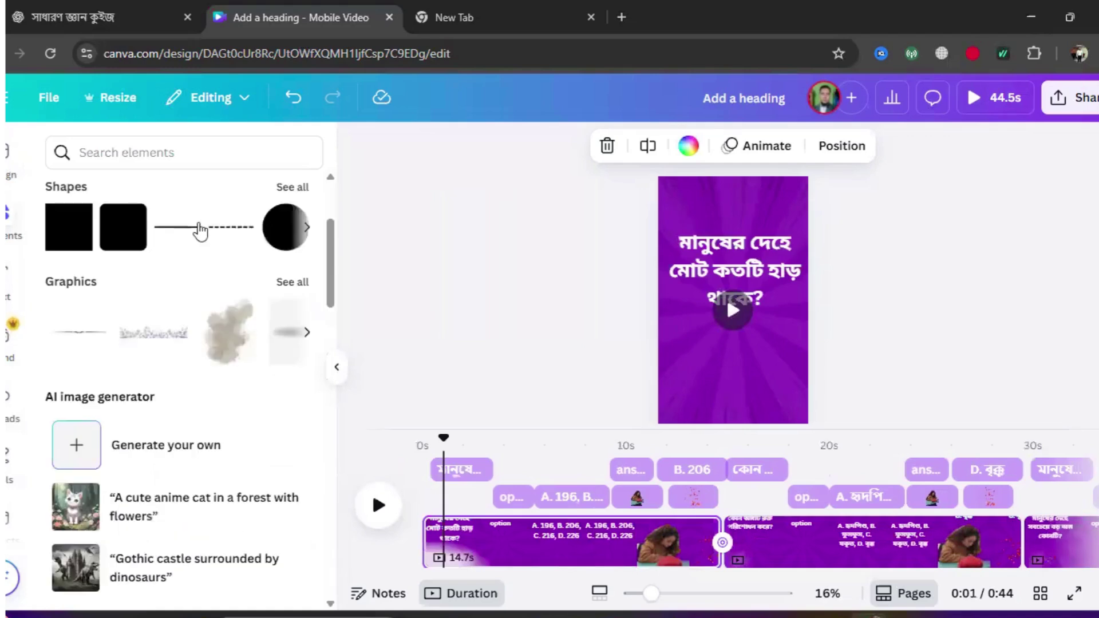
scroll(178, 309, down, 3)
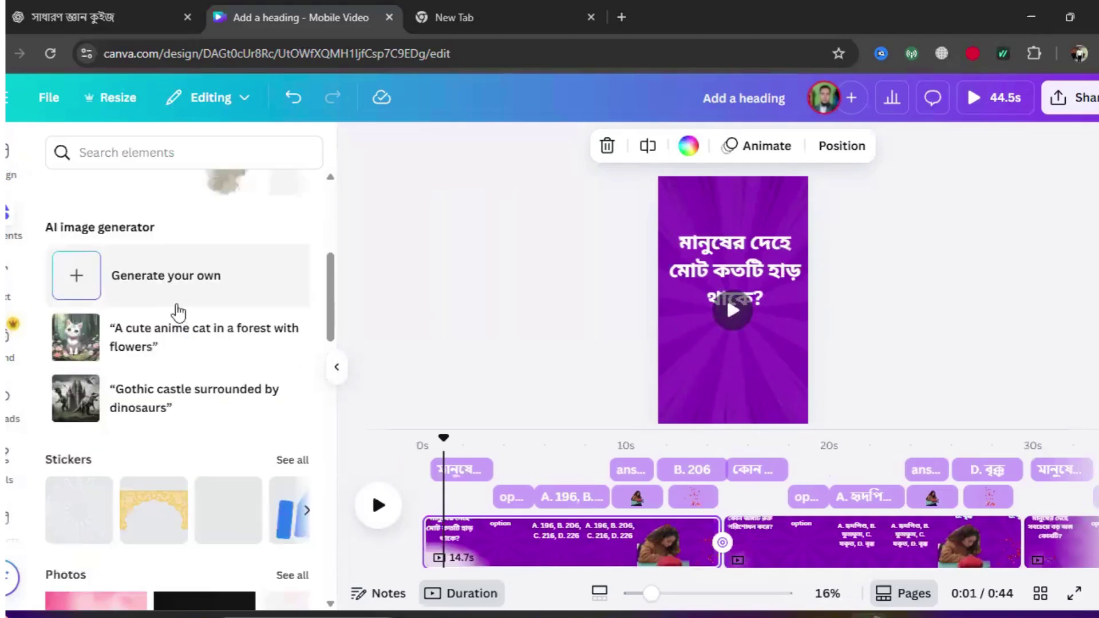
scroll(180, 308, up, 6)
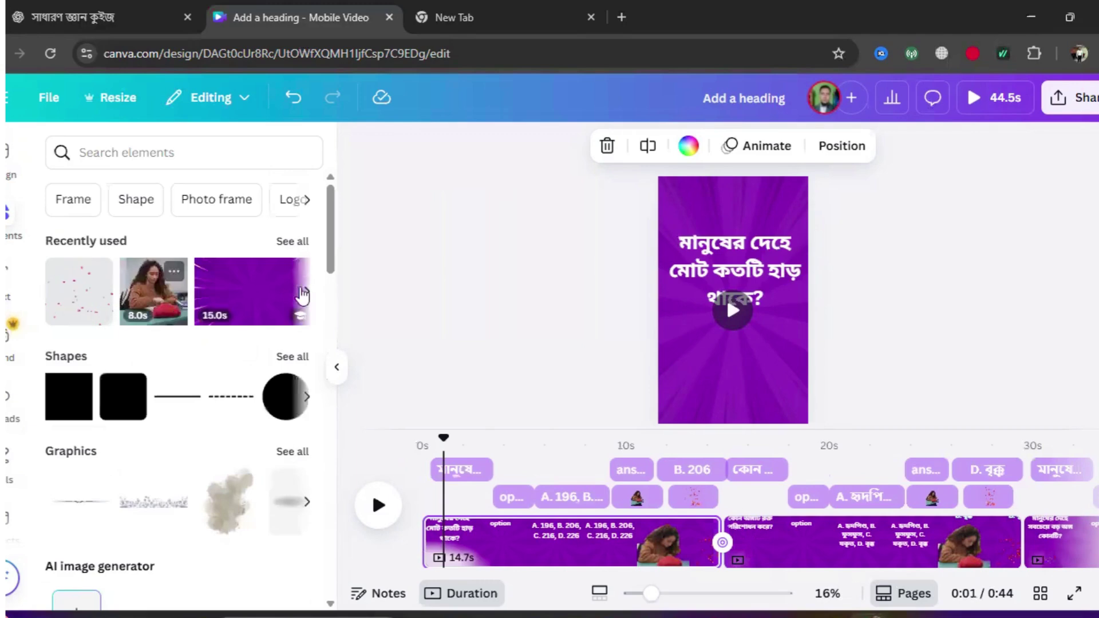
click(6, 226)
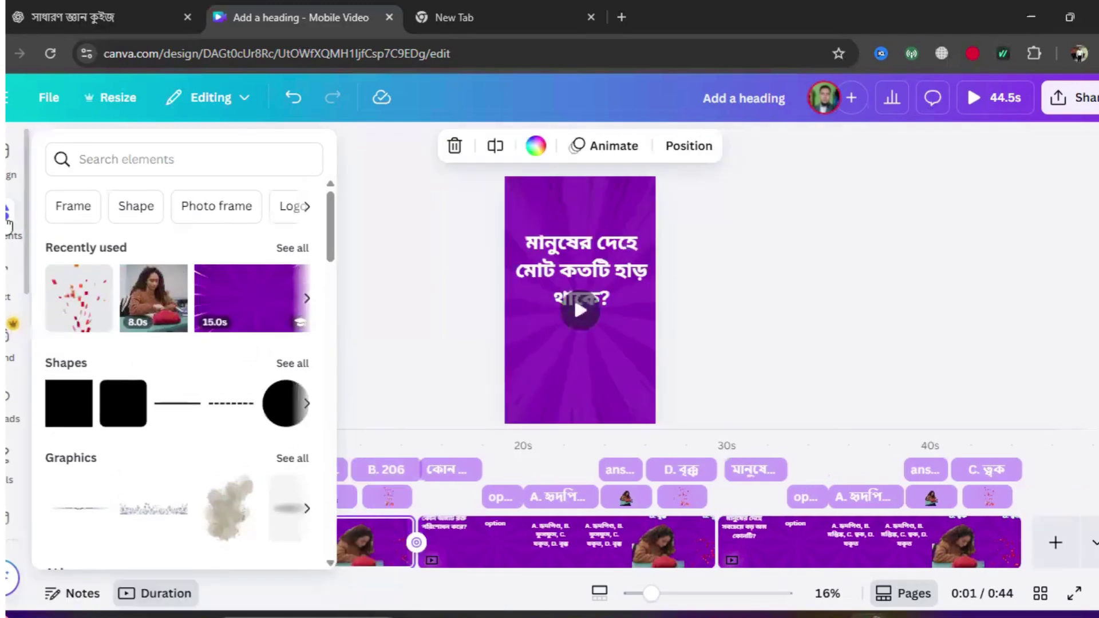
click(100, 160)
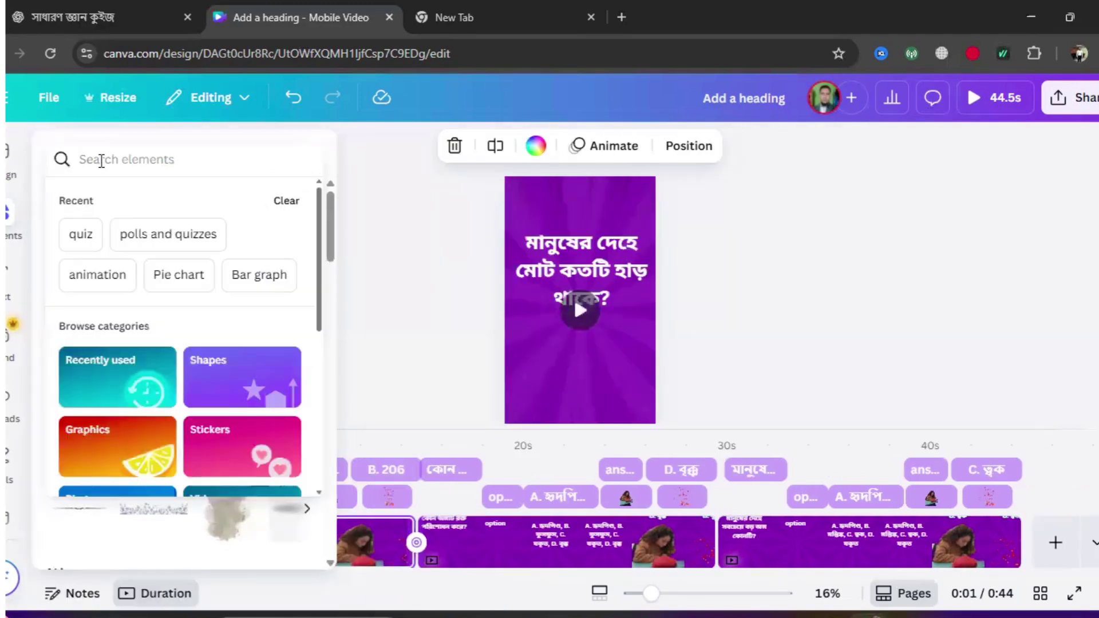
click(78, 238)
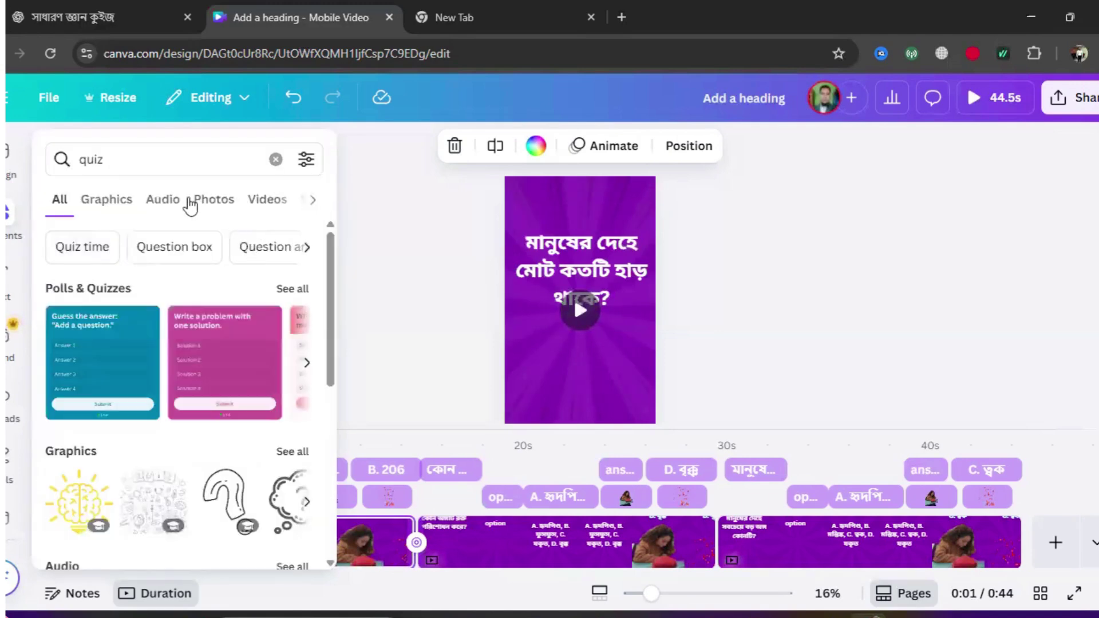
click(162, 204)
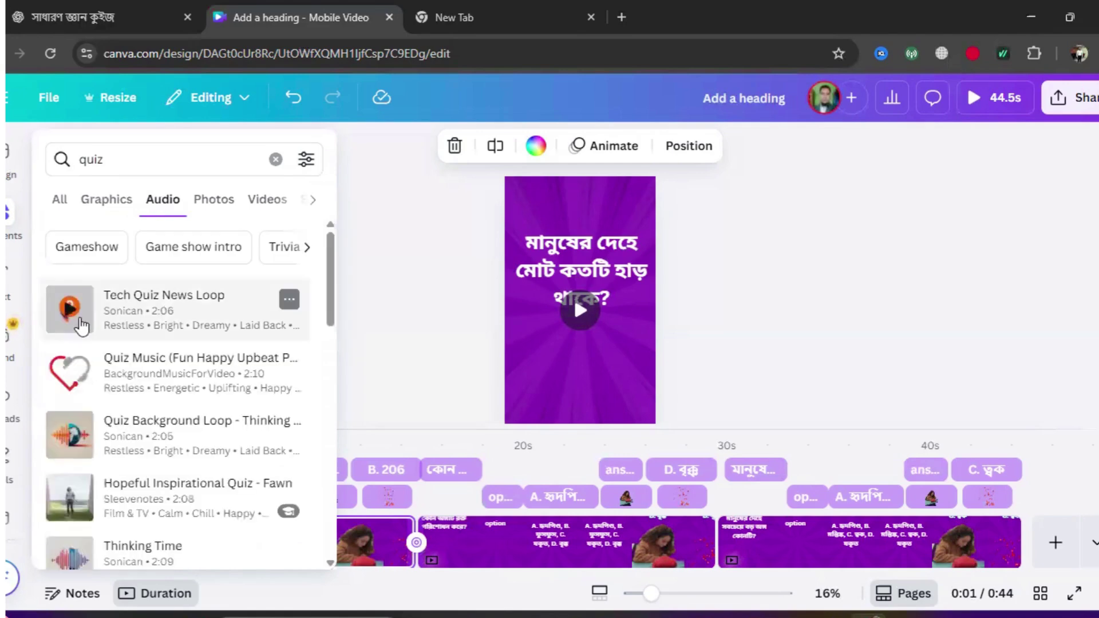
Play a preview of the "Tech Quiz News Loop" track and lower the system volume
click(68, 312)
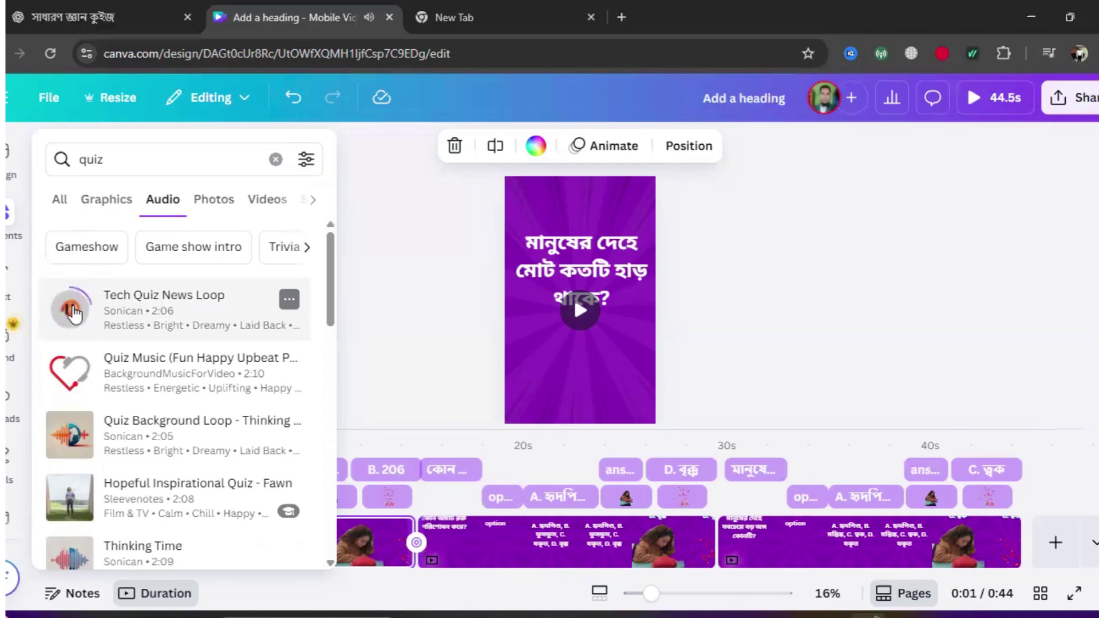
key(XF86AudioLowerVolume)
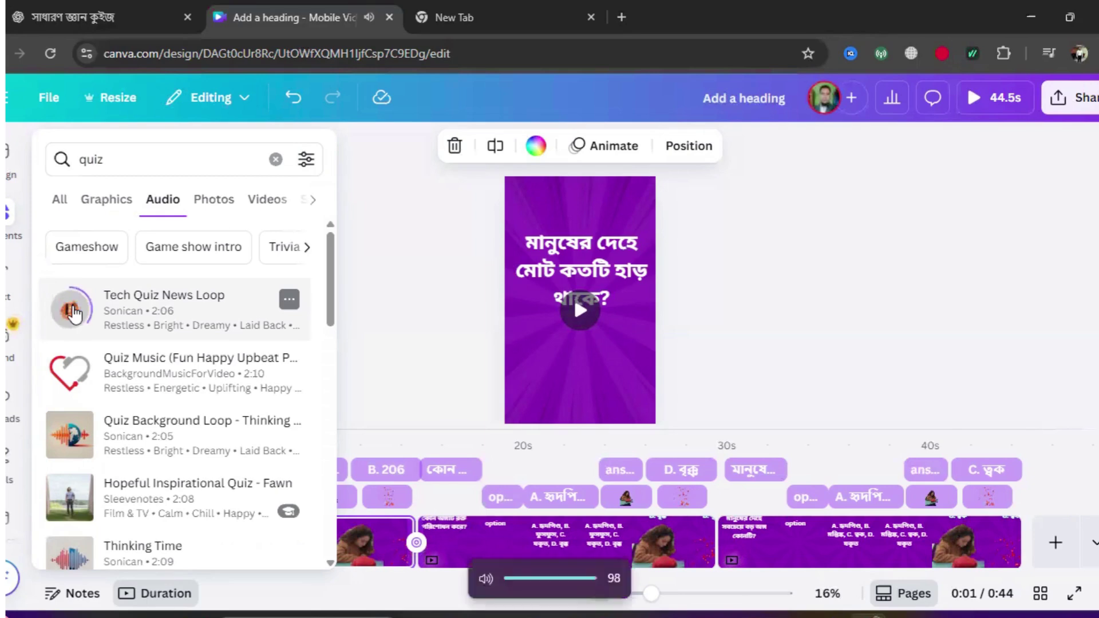
key(XF86AudioLowerVolume)
key(XF86AudioLowerVolume)
key(XF86AudioLowerVolume)
key(XF86AudioLowerVolume)
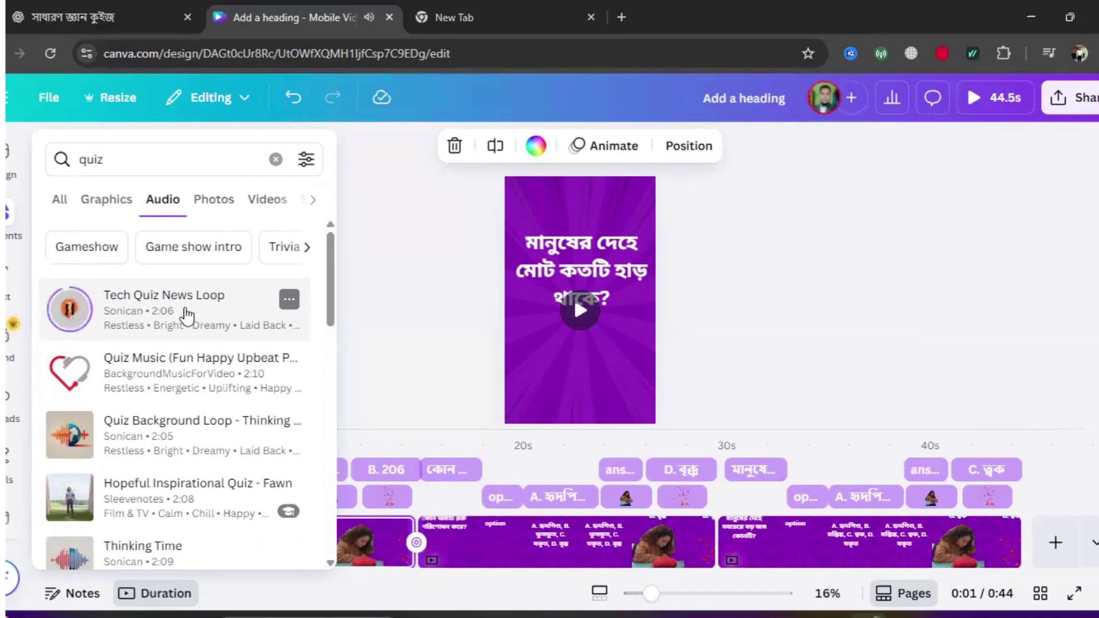
Add the "Tech Quiz News Loop" track to the timeline and make it start at 0s so it covers the whole video
click(184, 309)
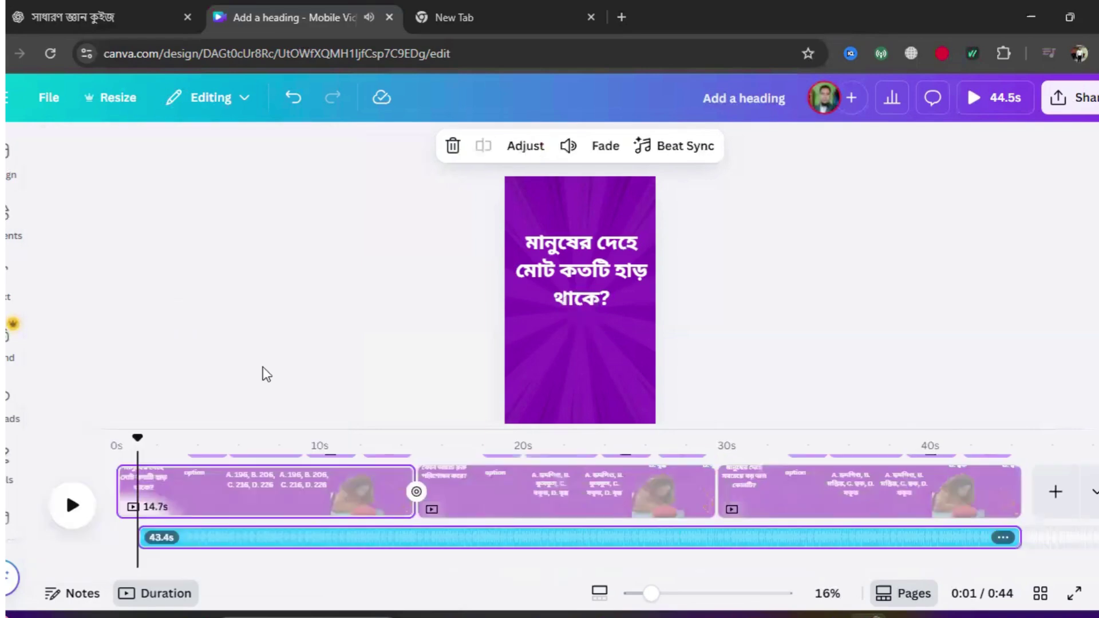
drag(246, 537, 181, 524)
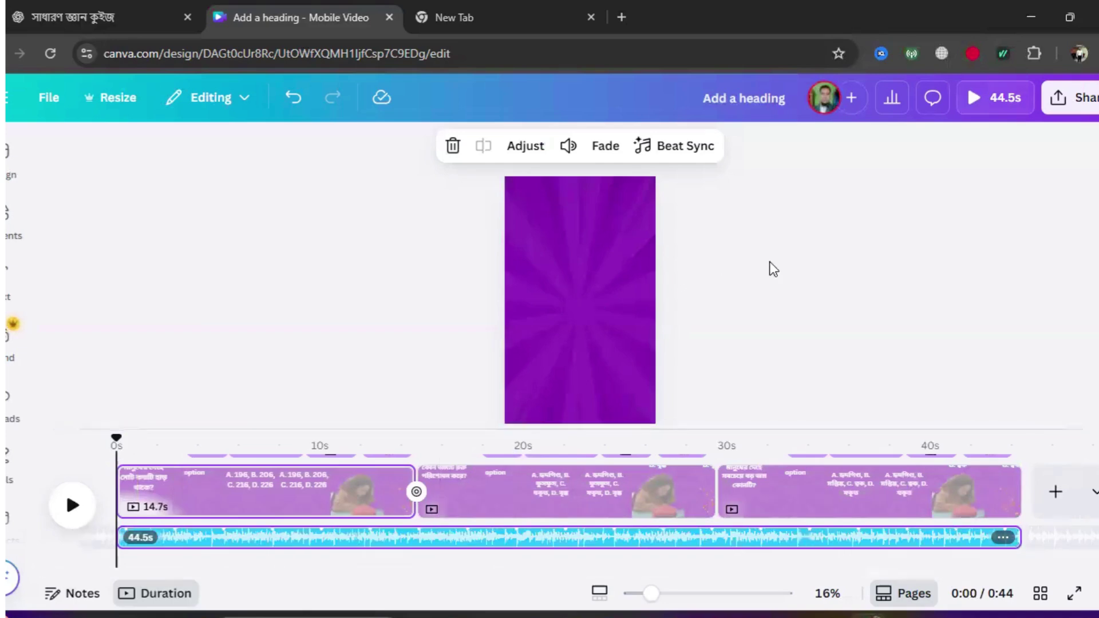
Preview the complete quiz video with its music in full screen through to the end, and return to the editor
click(967, 100)
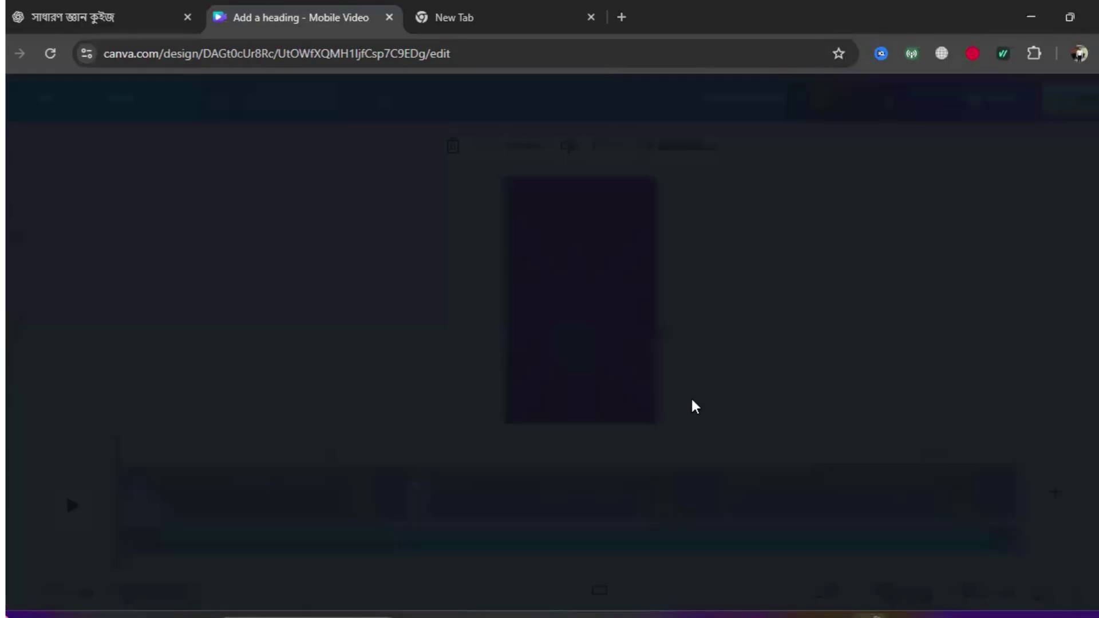
click(632, 488)
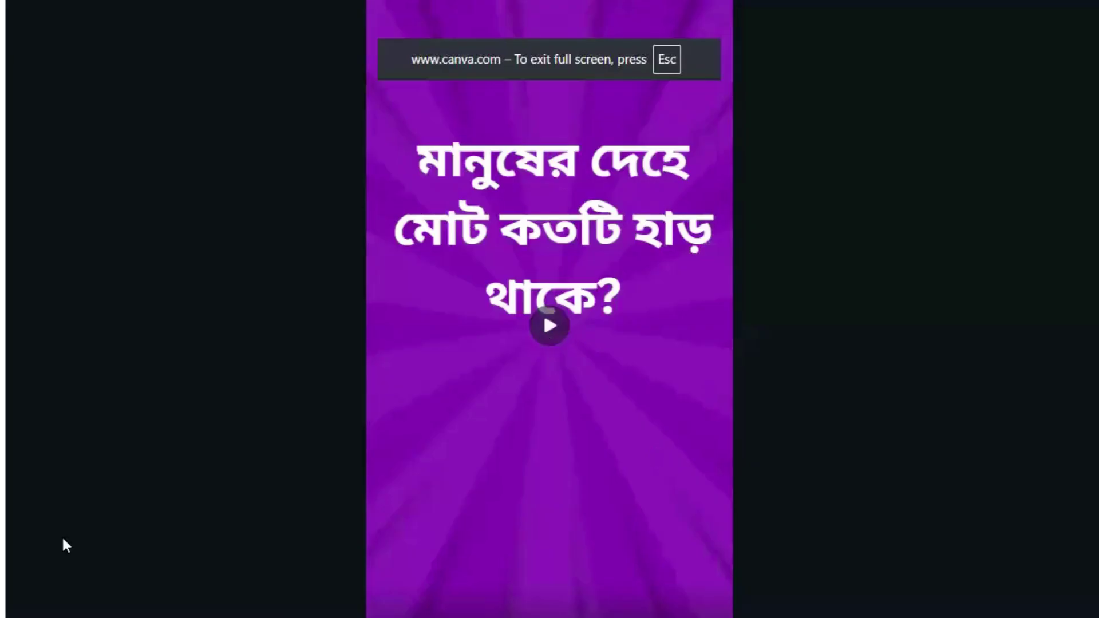
click(580, 463)
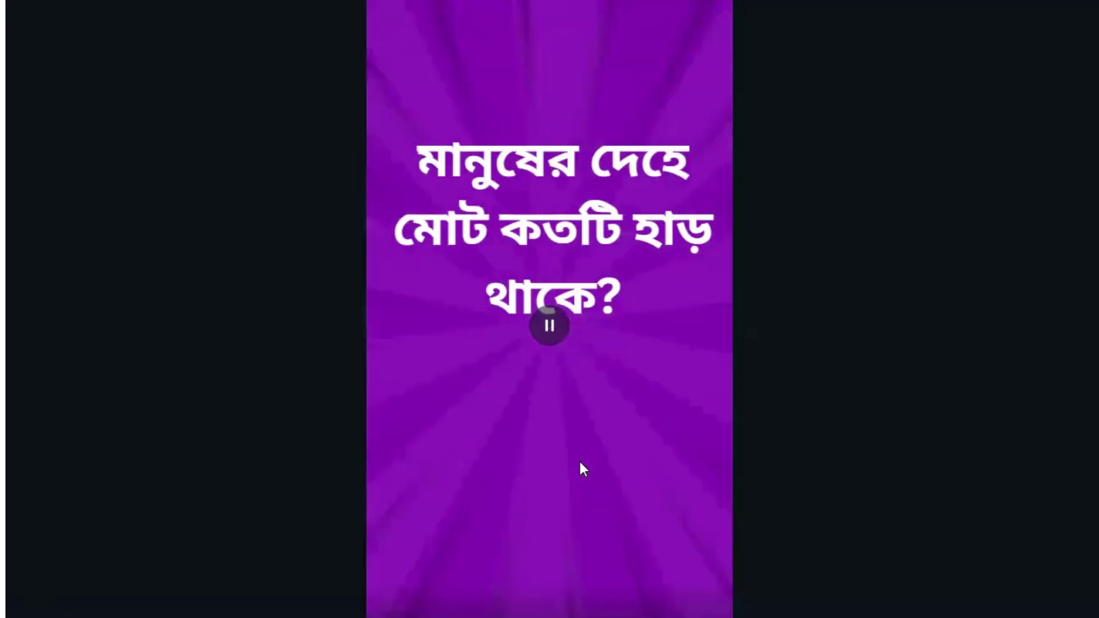
click(583, 460)
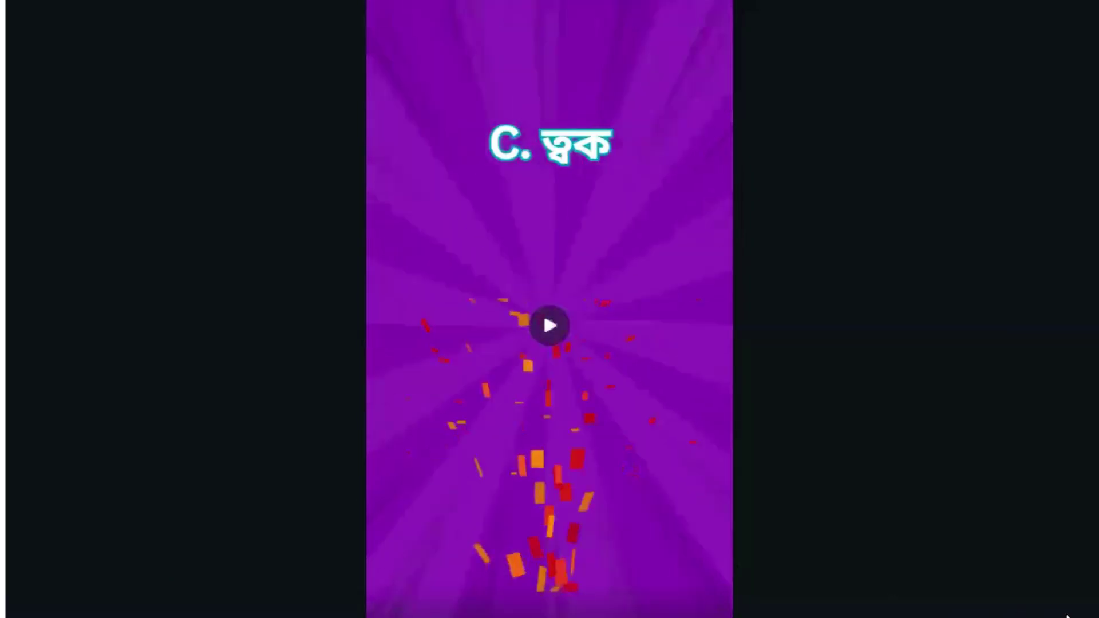
key(Escape)
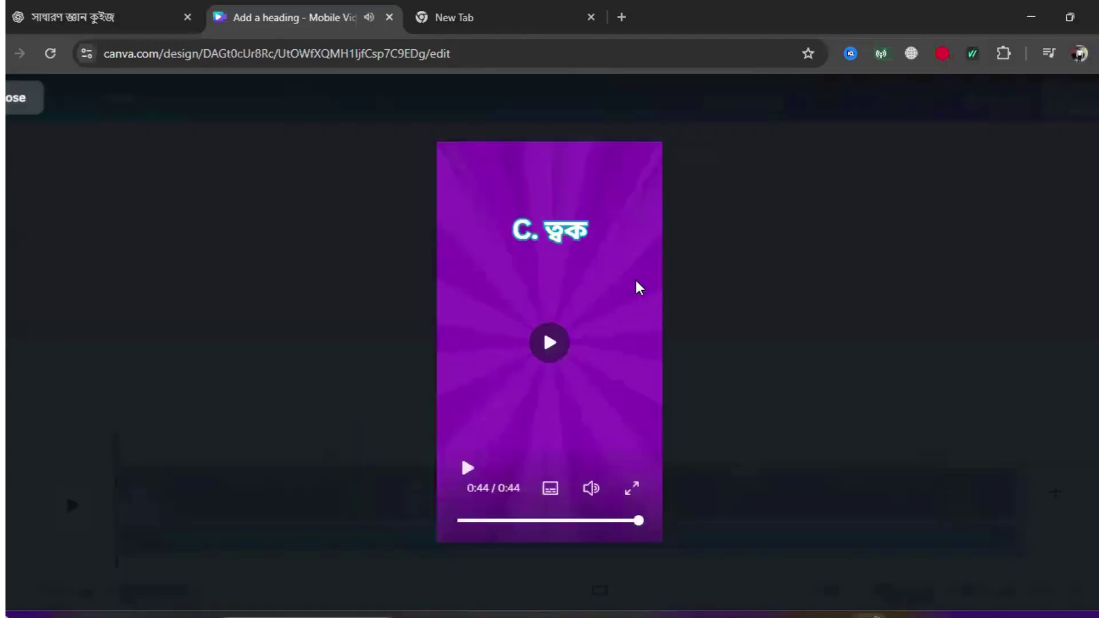
key(Escape)
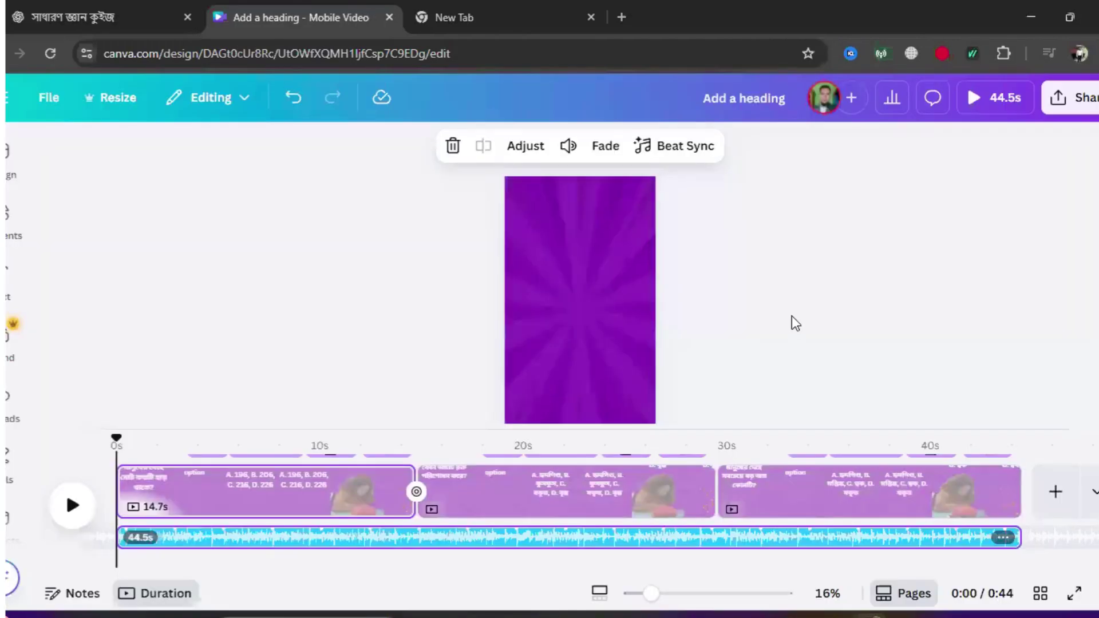